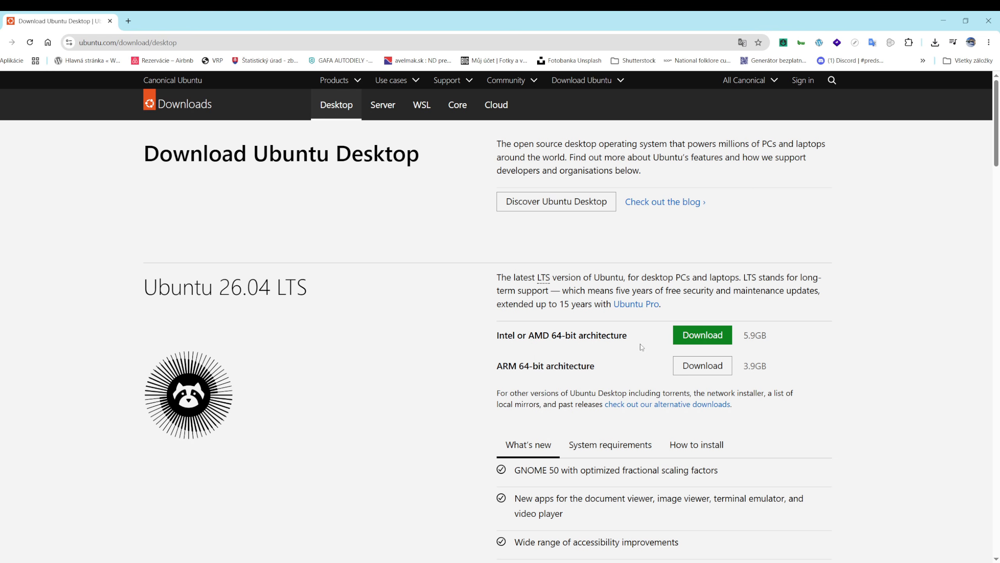
Step: Start the Ubuntu Desktop 26.04 LTS 64-bit Intel/AMD download and check its progress in Chrome
left_click(697, 337)
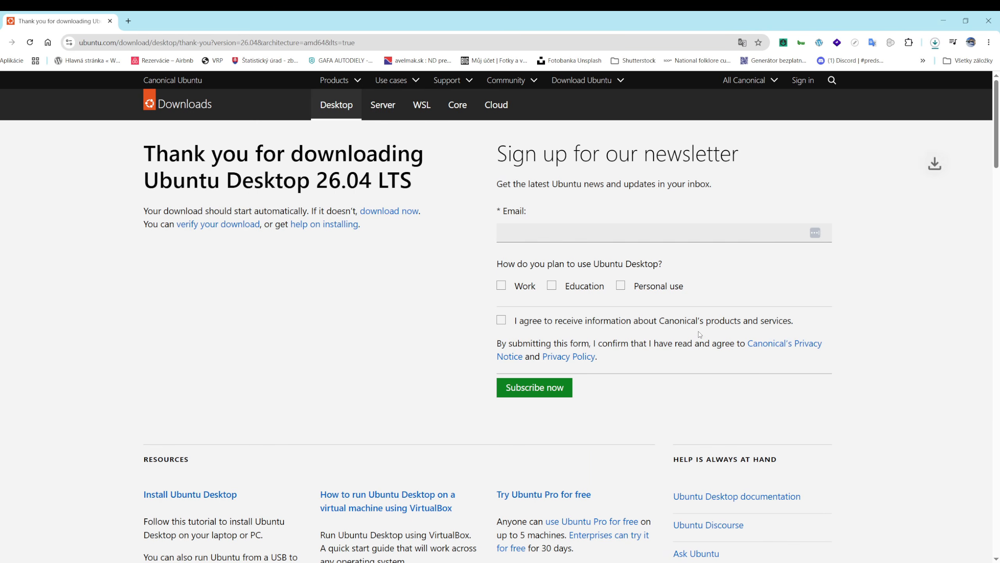
left_click(935, 43)
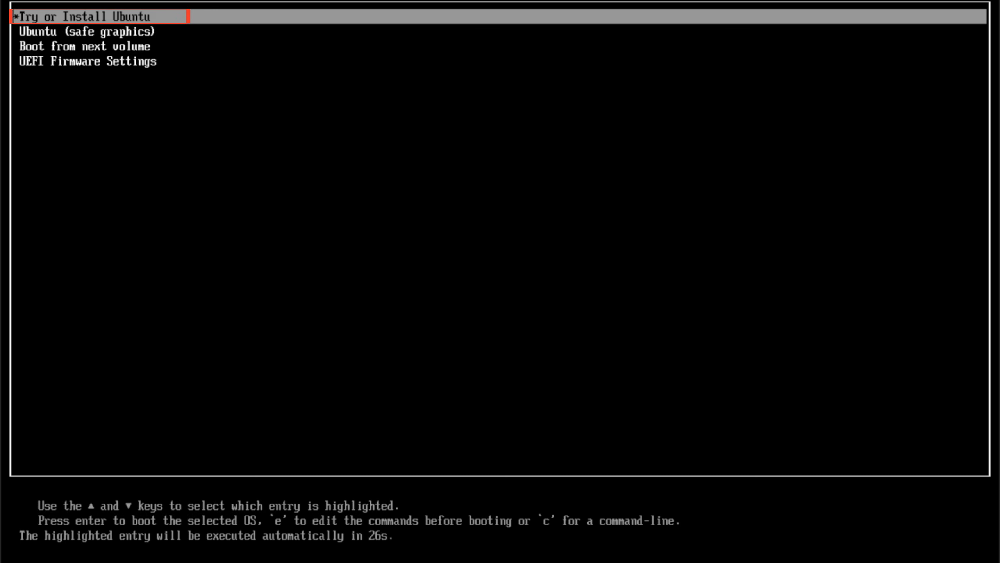
Step: Boot the 'Try or Install Ubuntu' entry from the GRUB menu
key("Return")
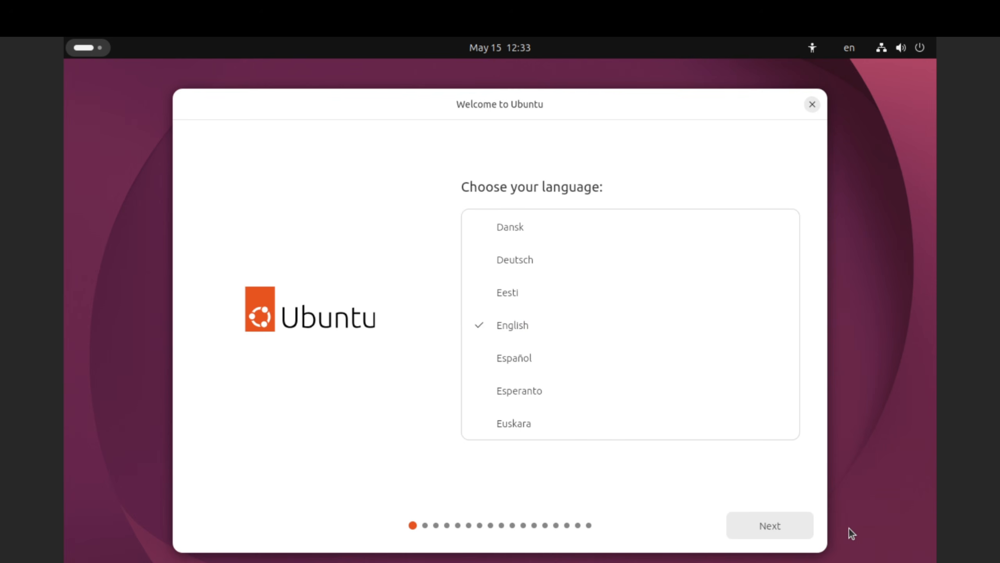
Step: Choose Slovenčina as installer language, keep default accessibility and accept the Slovenské keyboard layout
scroll(666, 333, "down", 5)
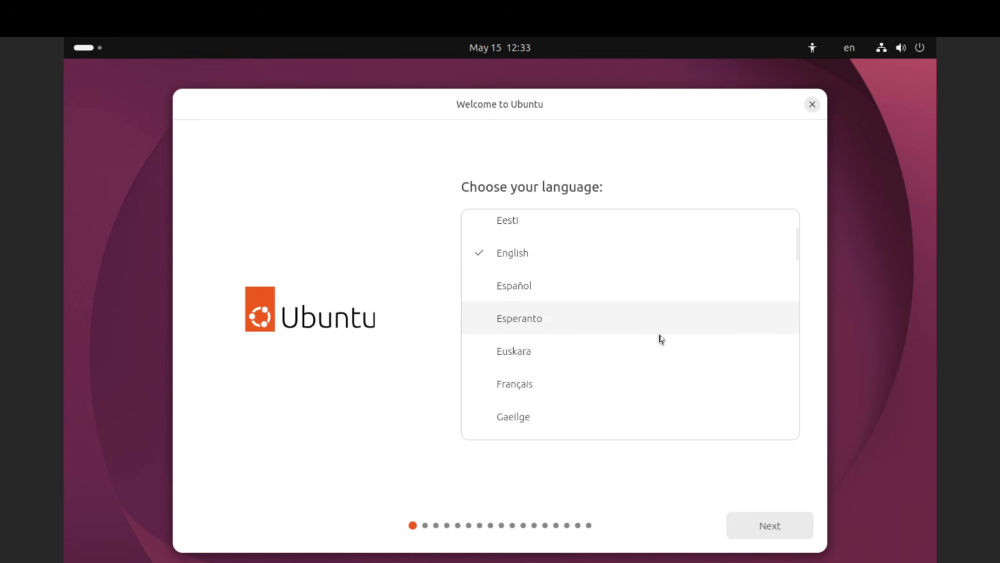
scroll(662, 330, "down", 10)
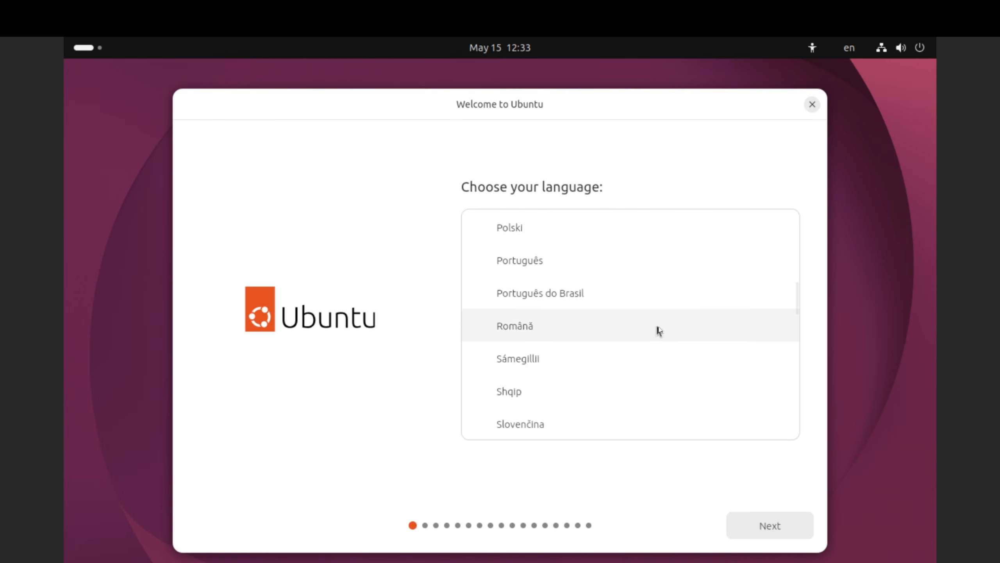
scroll(660, 331, "down", 1)
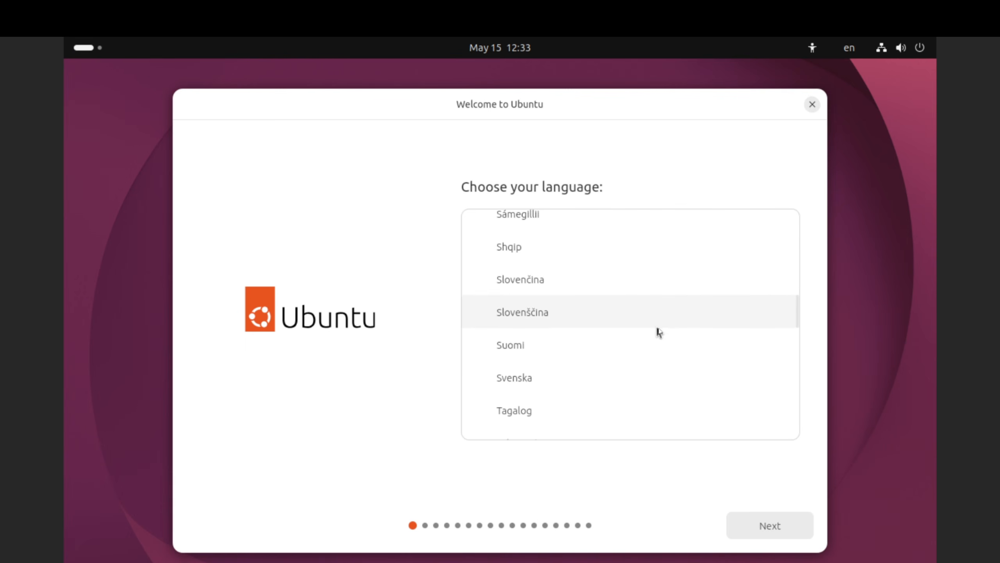
left_click(531, 282)
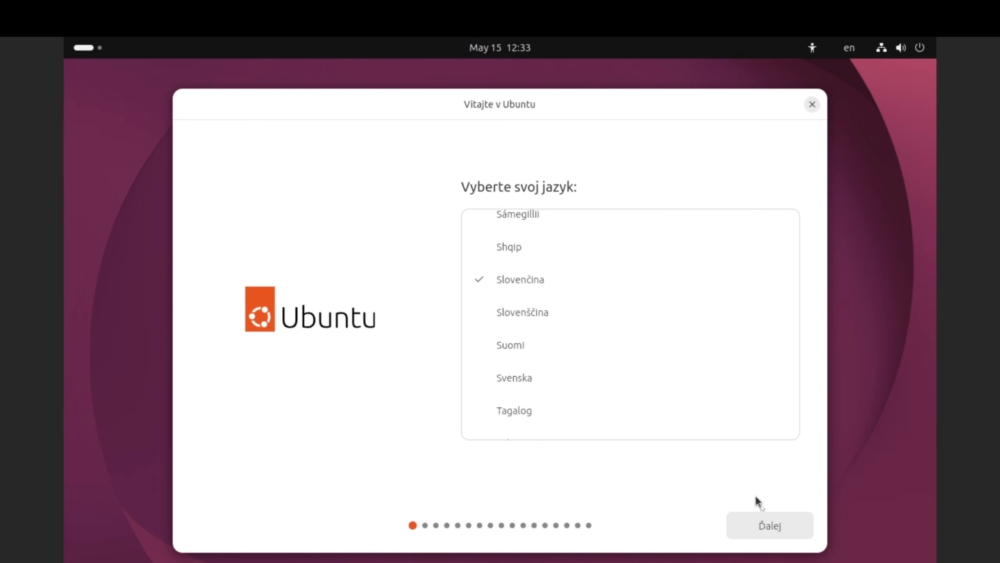
left_click(770, 526)
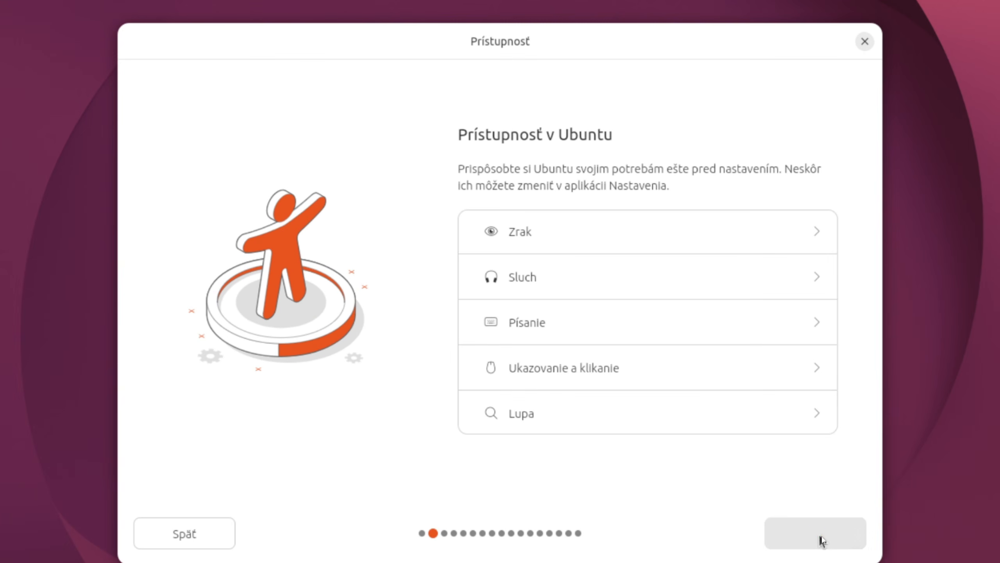
left_click(823, 540)
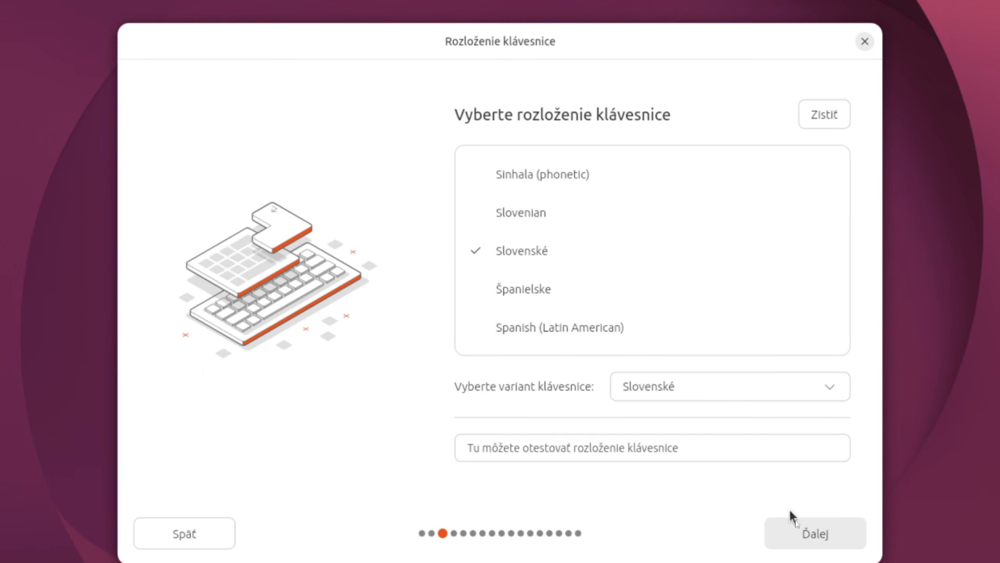
left_click(834, 536)
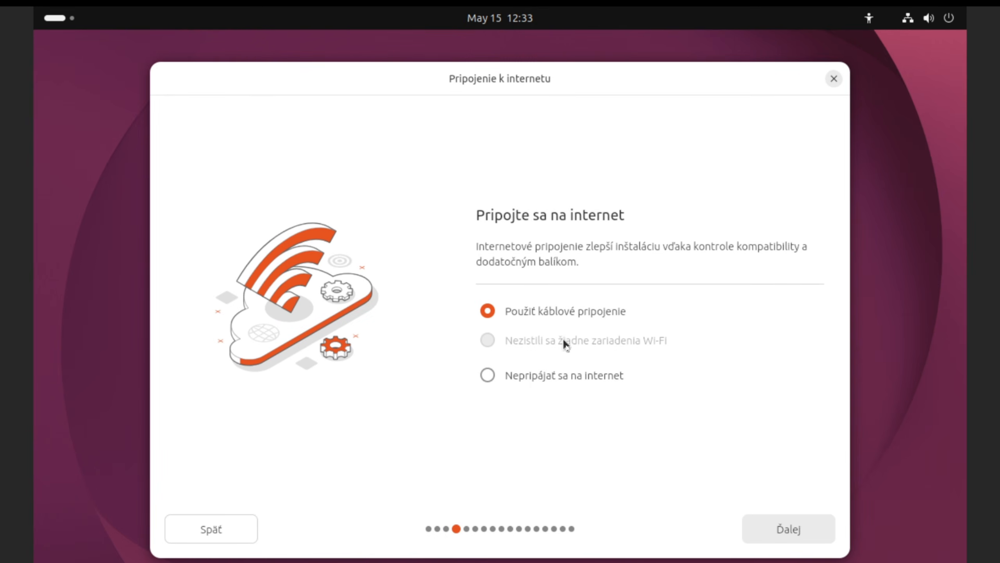
Step: Continue with the wired connection, choose Nainštalovať Ubuntu, then Interaktívna inštalácia
left_click(785, 524)
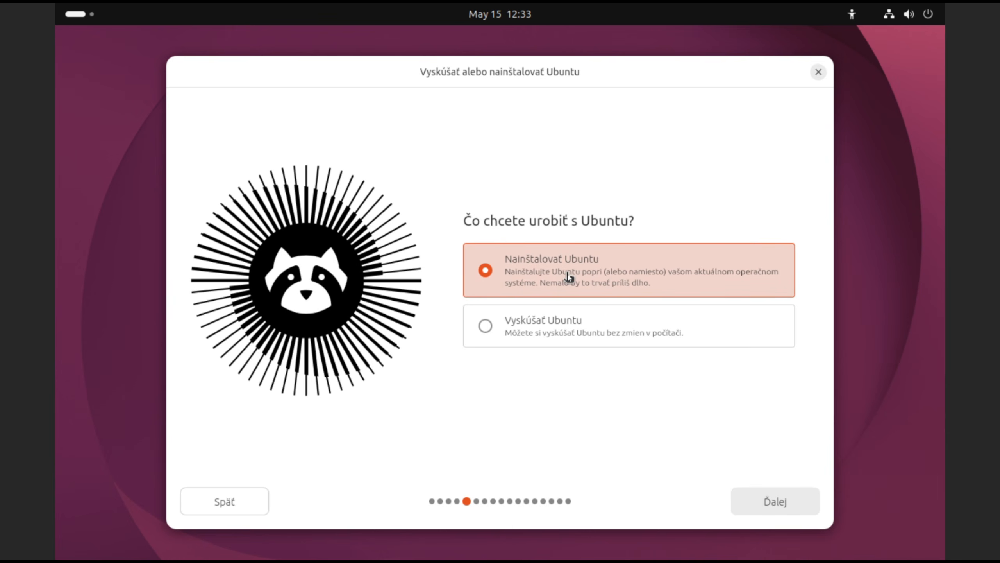
left_click(771, 502)
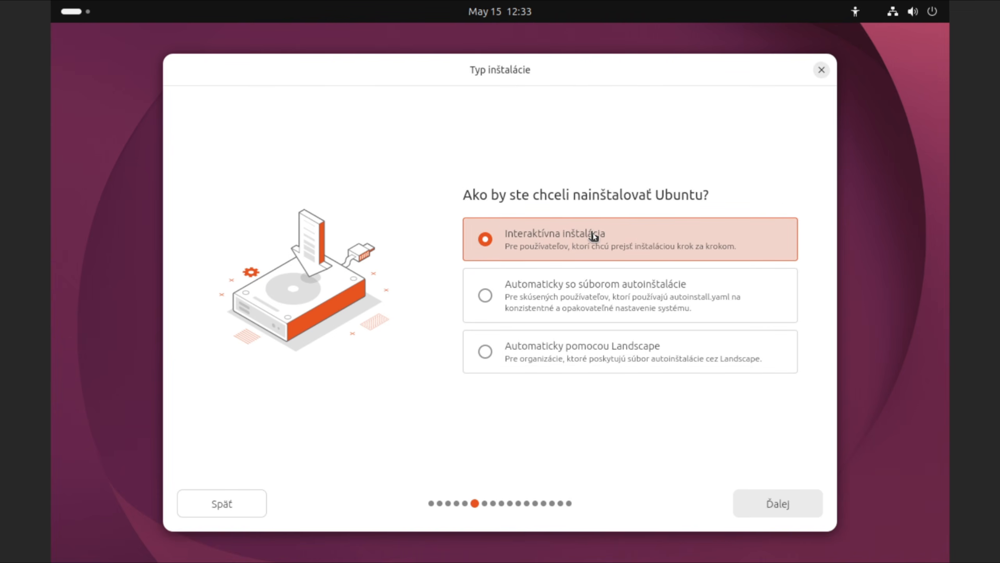
left_click(700, 245)
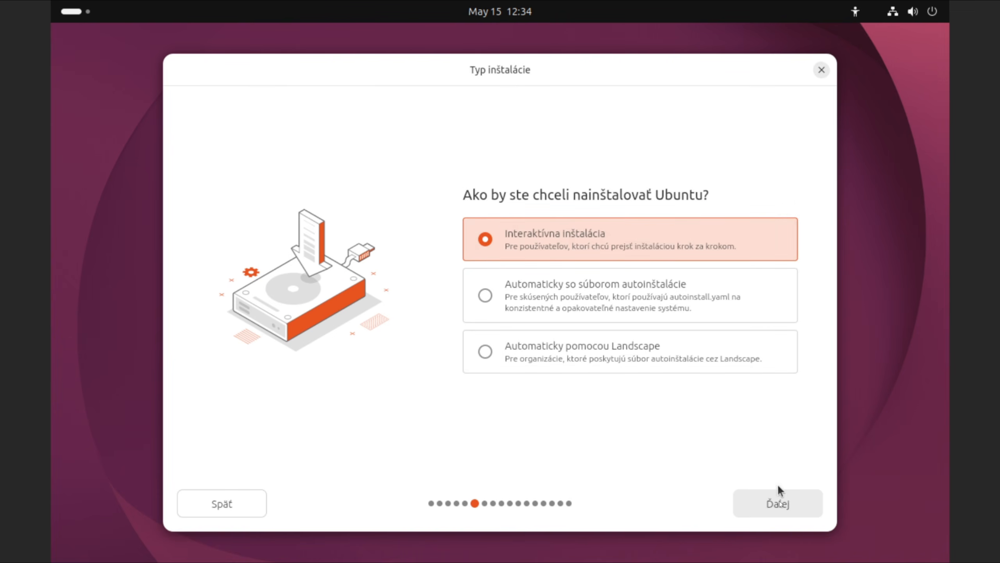
left_click(775, 502)
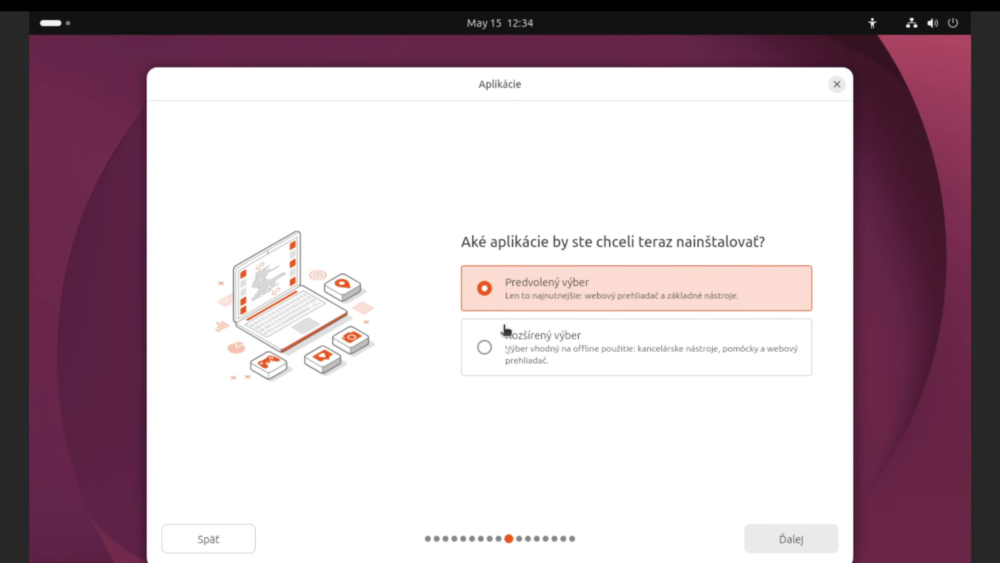
Step: Choose Rozšírený výber and include third-party graphics/Wi-Fi drivers and additional media formats
left_click(484, 348)
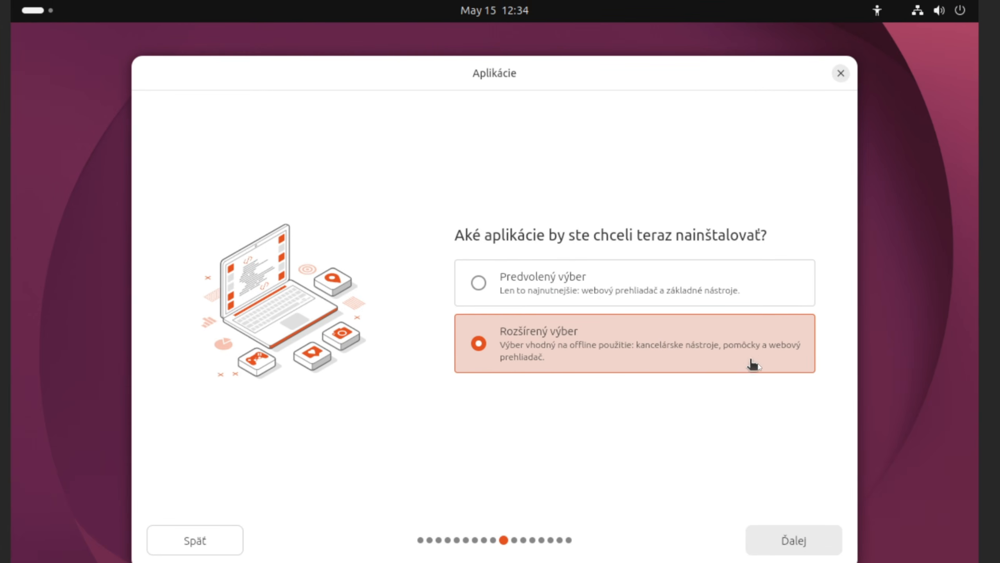
left_click(794, 543)
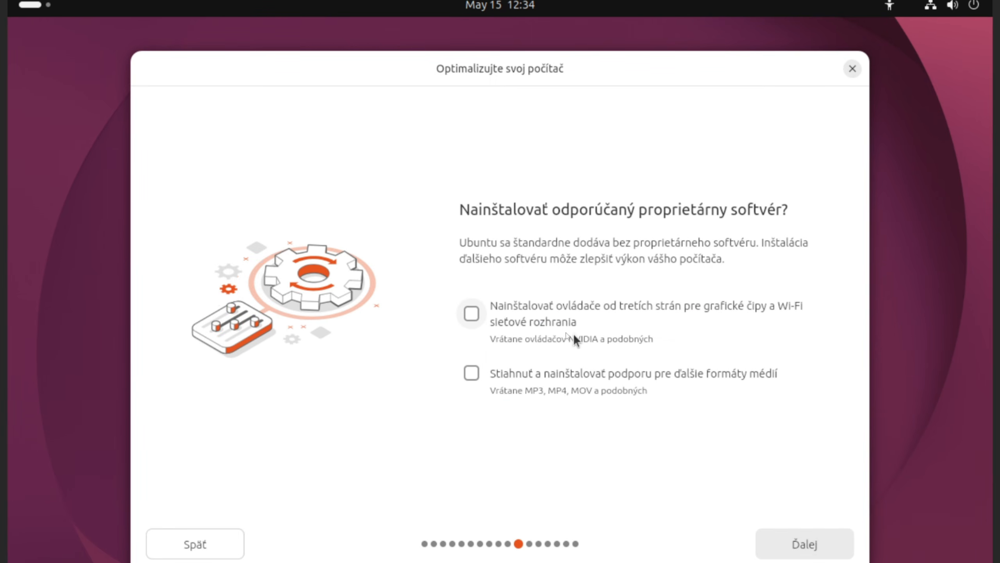
left_click(472, 317)
left_click(472, 374)
left_click(794, 547)
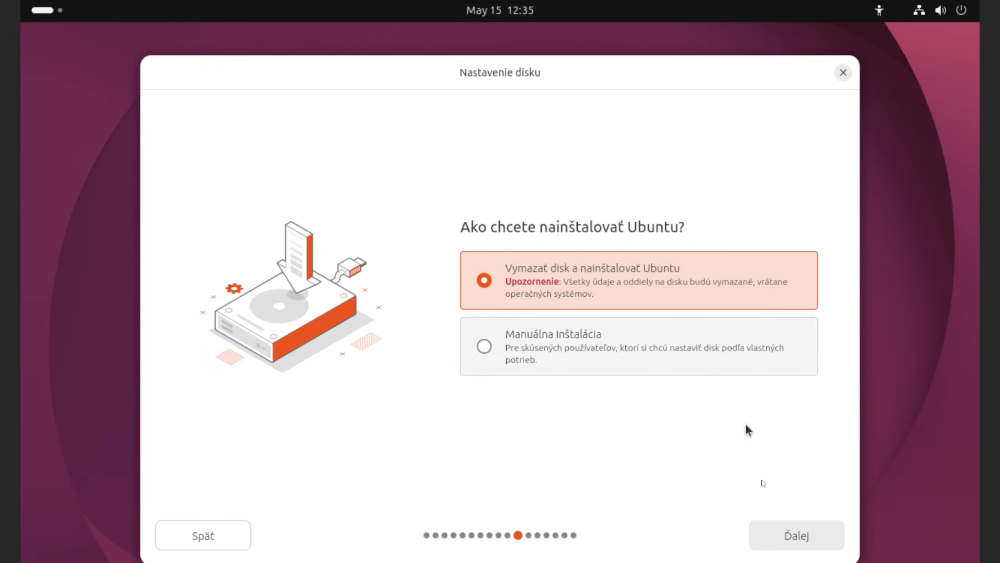
Step: Accept Vymazať disk and Bez šifrovania, then step back from the account page to encryption
left_click(803, 541)
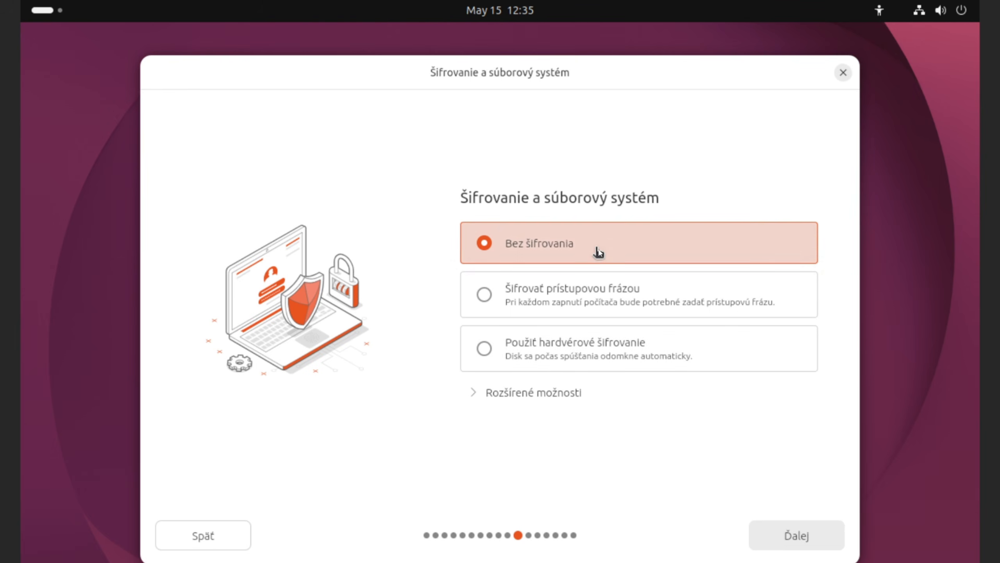
left_click(795, 538)
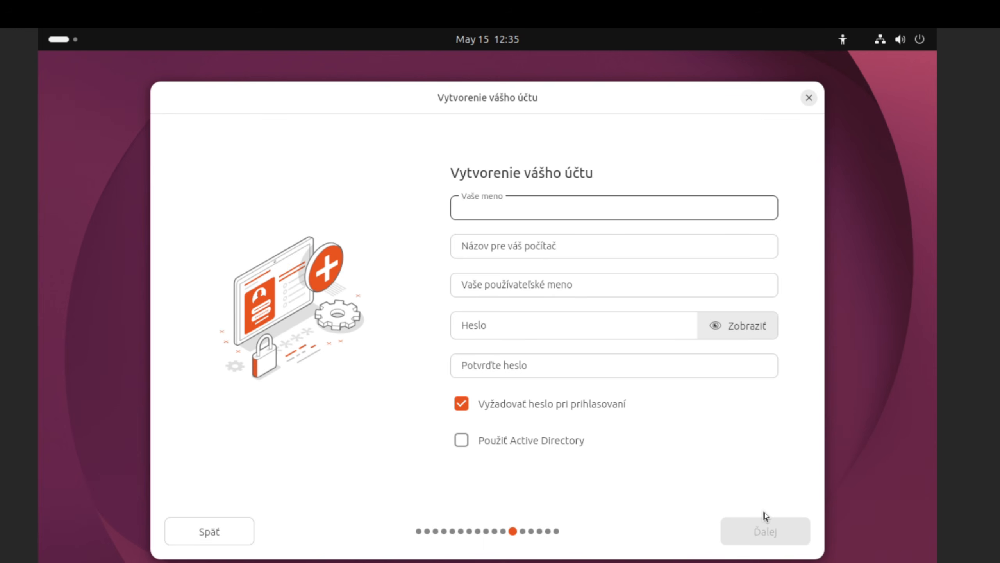
left_click(232, 538)
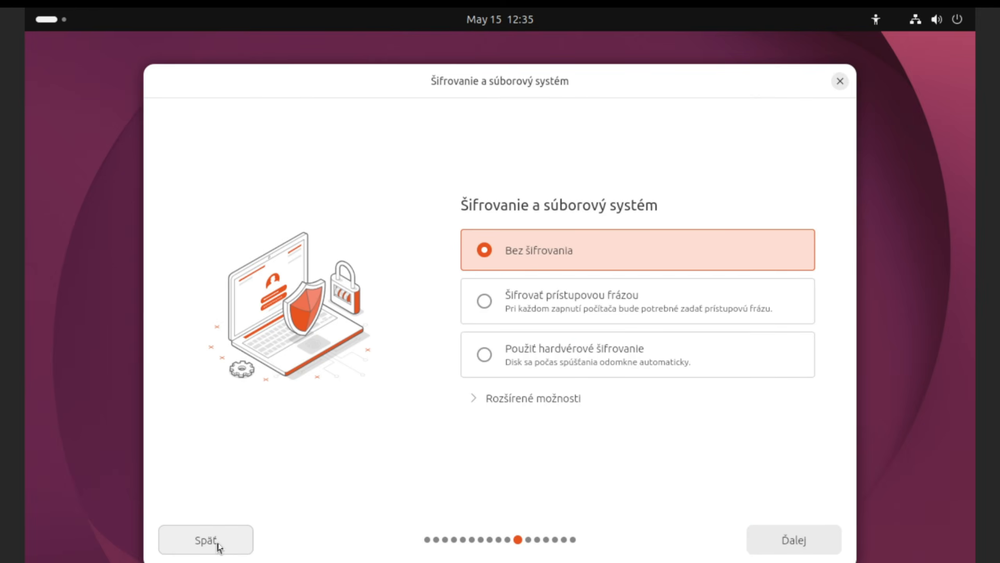
Step: Back on disk setup, choose Manuálna inštalácia to reach the Manuálne rozdelenie page
left_click(216, 544)
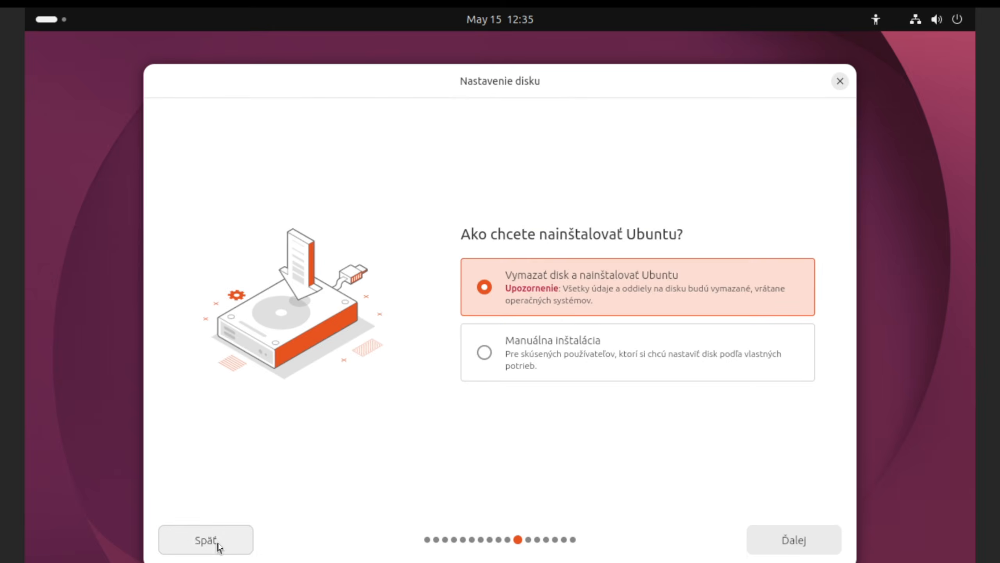
left_click(485, 353)
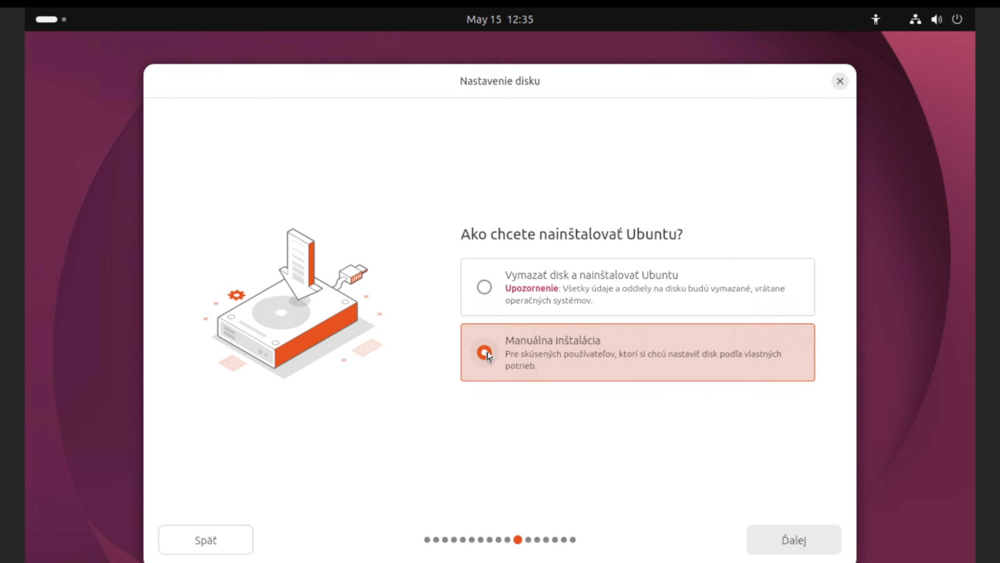
left_click(794, 541)
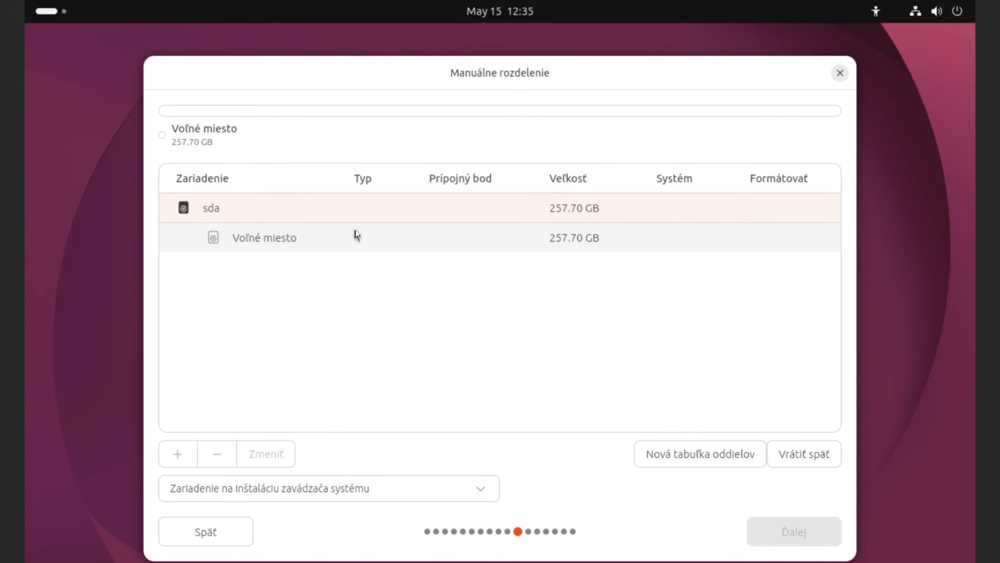
Step: Select sda's 257.70 GB Voľné miesto and add a new partition in it
left_click(356, 235)
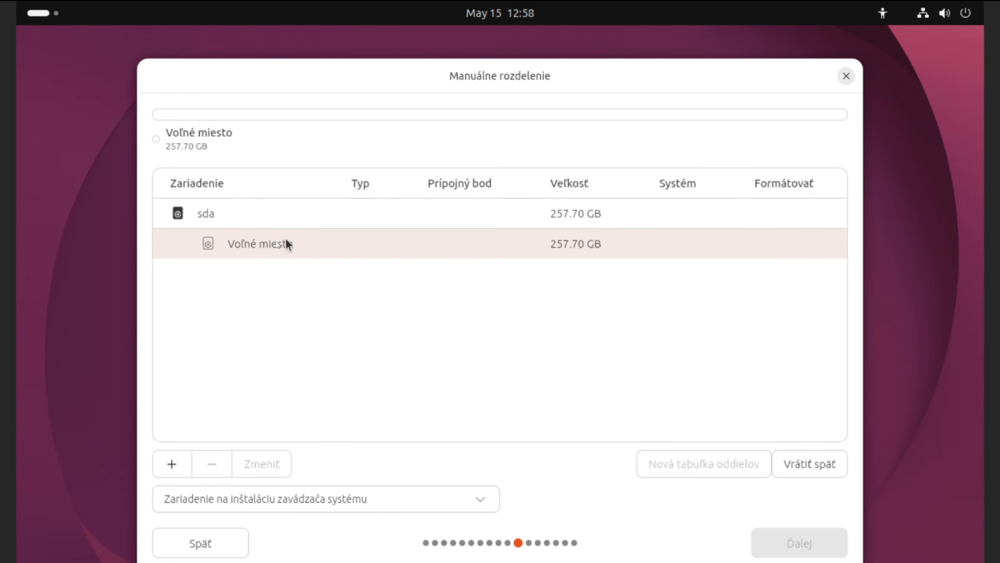
left_click(173, 466)
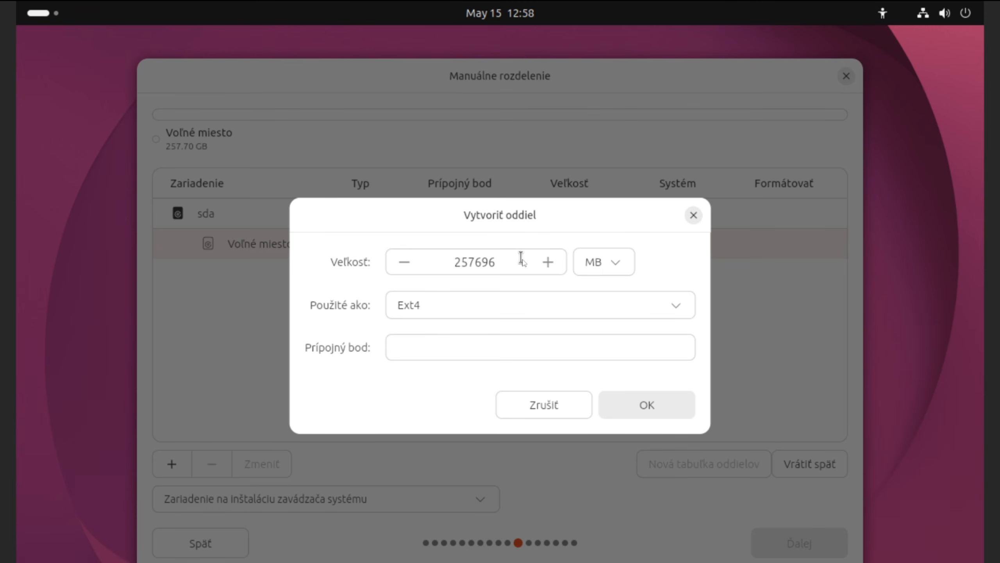
Step: Open the Prípojný bod dropdown and scroll through the available mount points
left_click(441, 346)
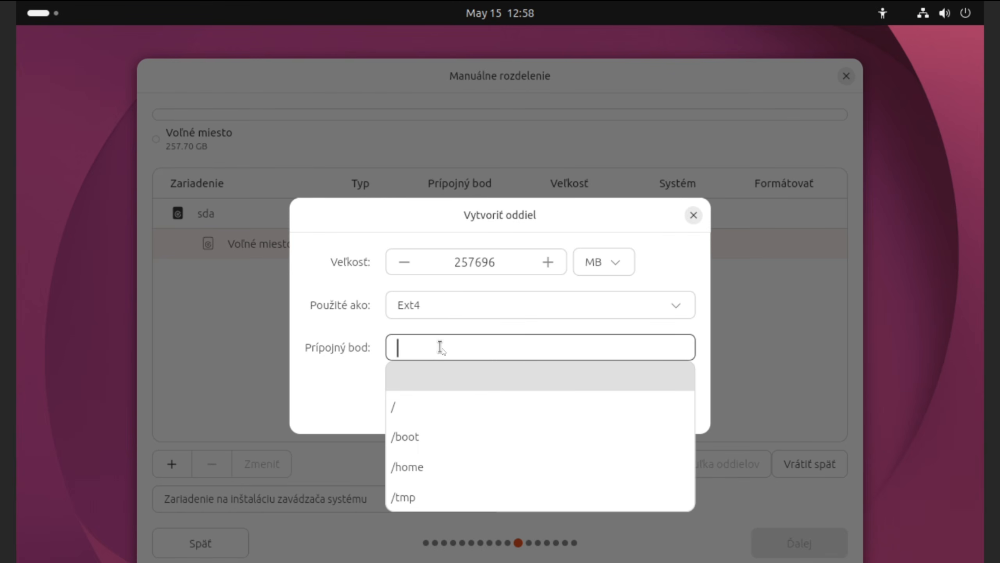
scroll(457, 418, "down", 1)
scroll(458, 424, "down", 3)
scroll(457, 427, "up", 5)
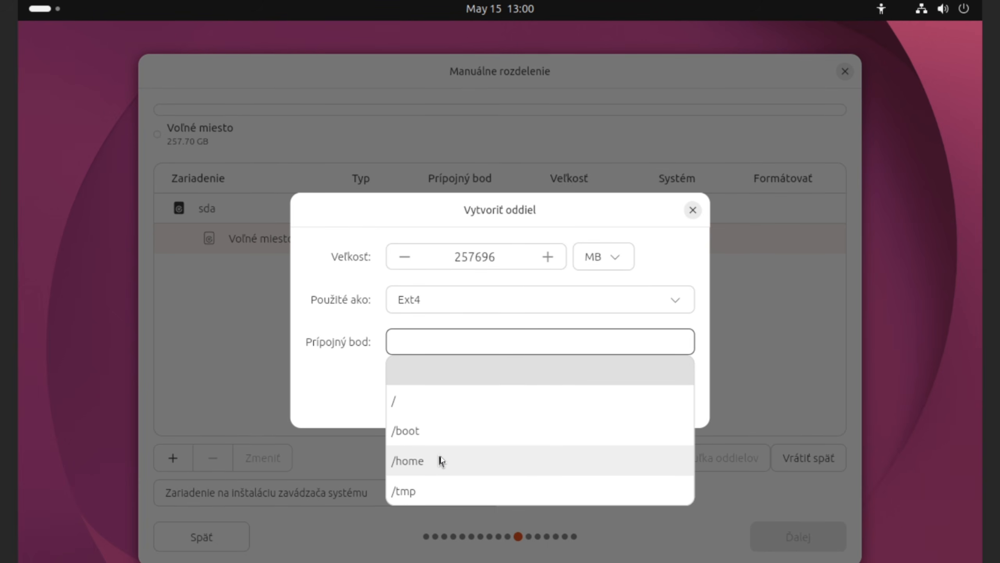
Step: Scroll the mount-point suggestions, dismiss them, then bring the Prípojný bod suggestions up again
scroll(441, 460, "down", 2)
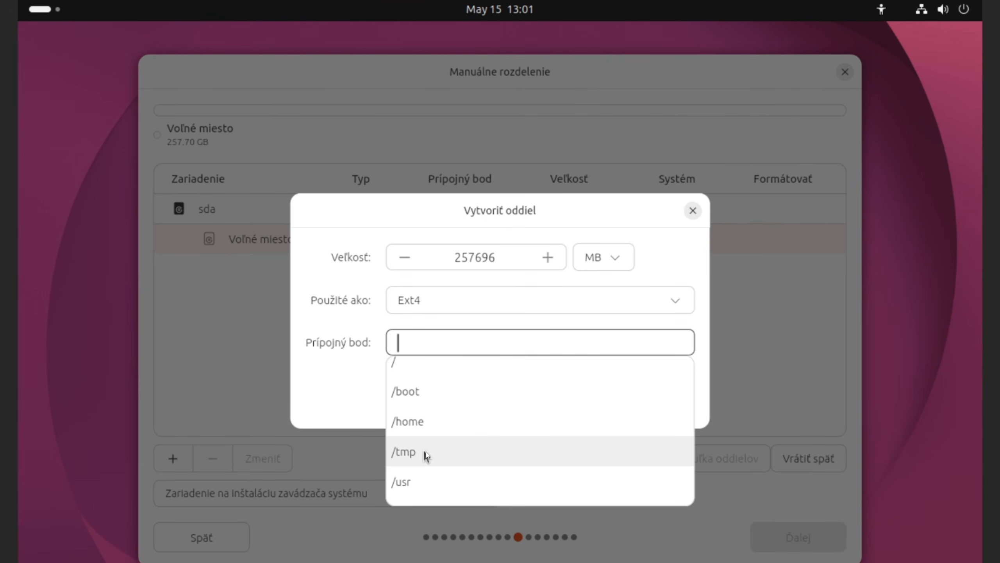
scroll(445, 414, "down", 2)
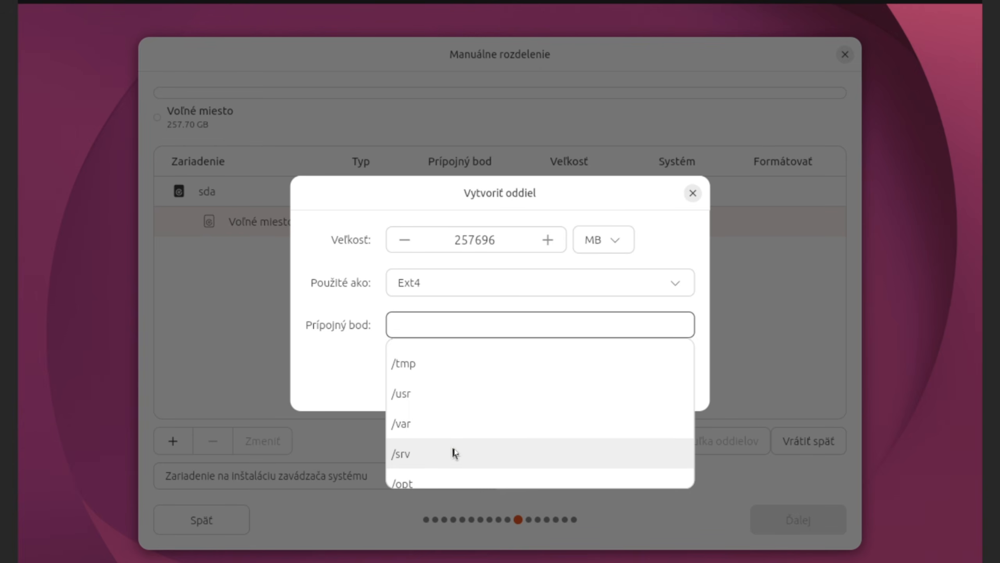
scroll(457, 434, "down", 1)
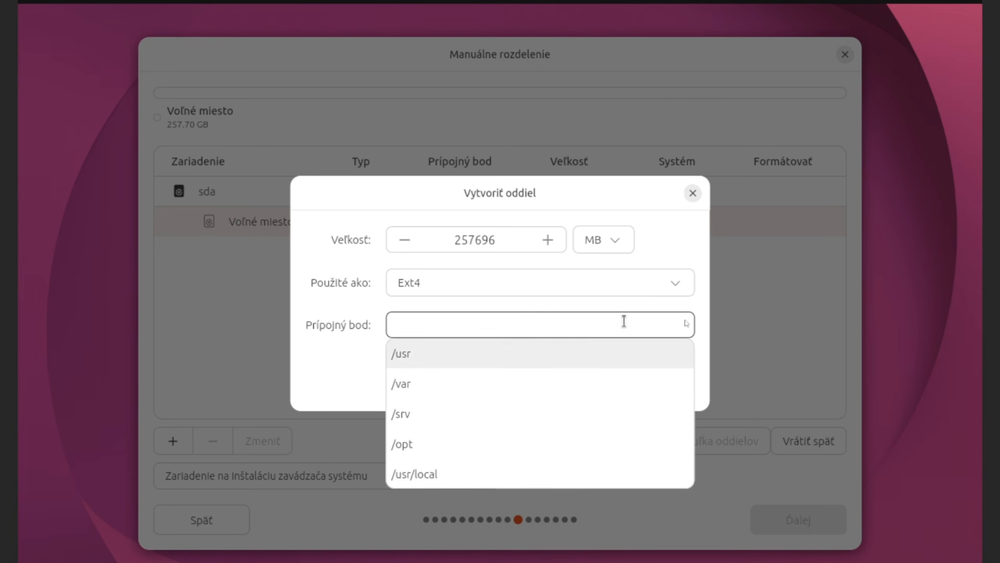
left_click(753, 331)
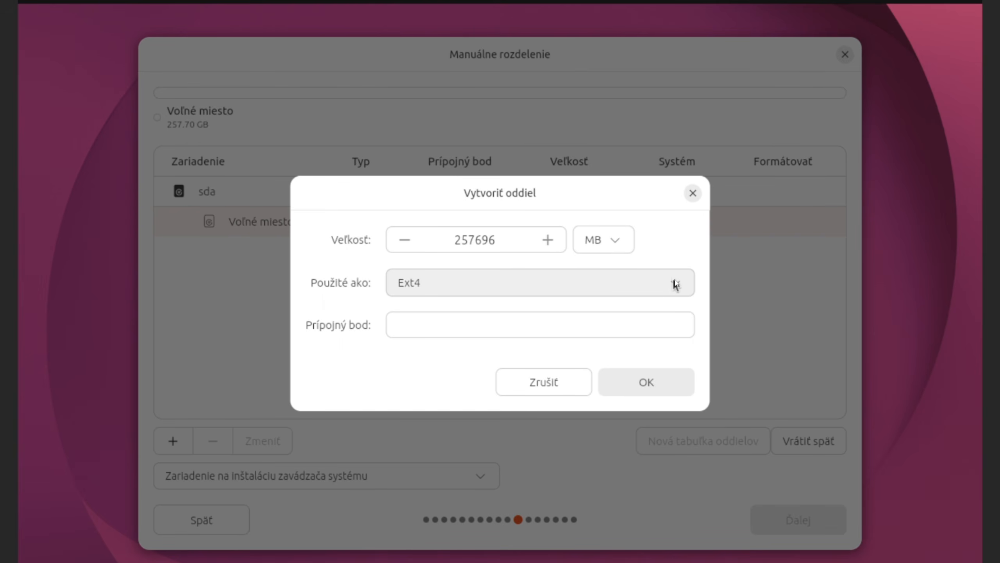
left_click(590, 329)
Step: Restart the new-partition dialog for the 257.70 GB free space, leaving the type as Ext4
left_click(693, 194)
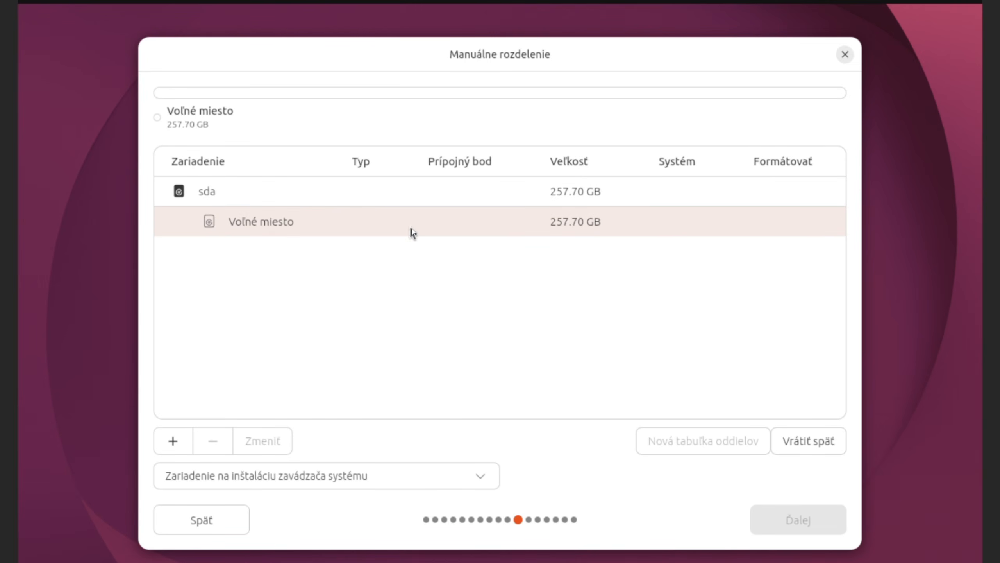
left_click(173, 442)
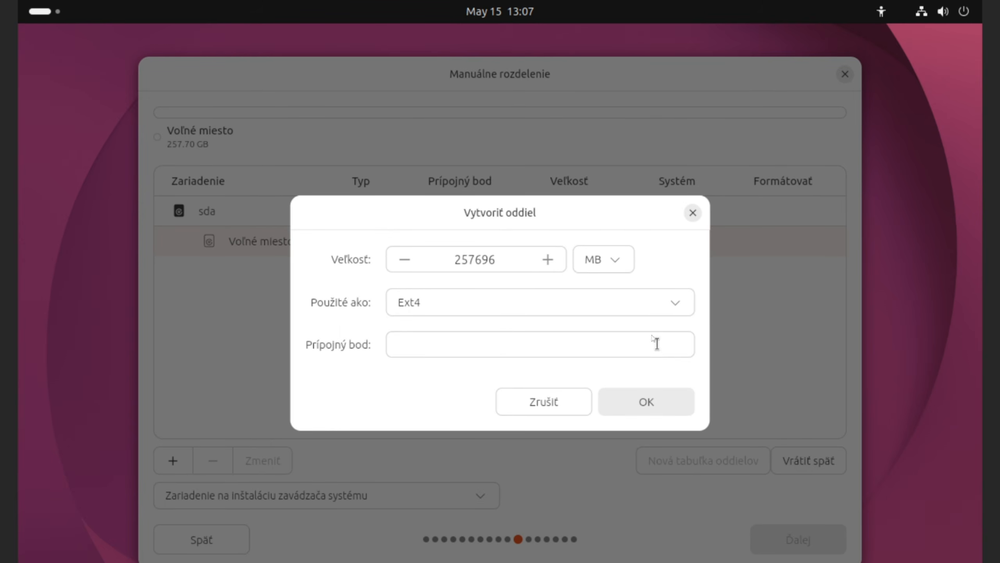
left_click(678, 307)
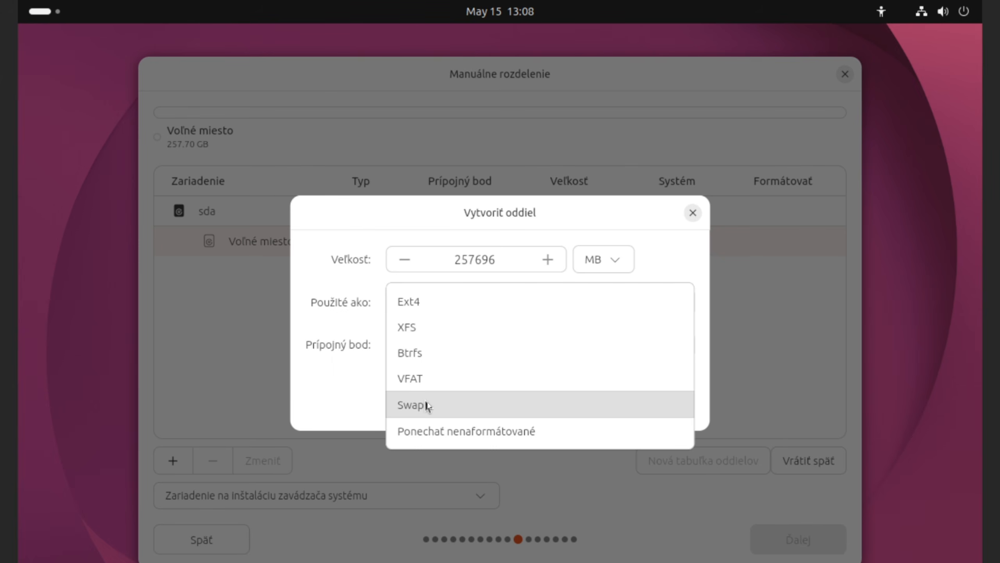
key("Escape")
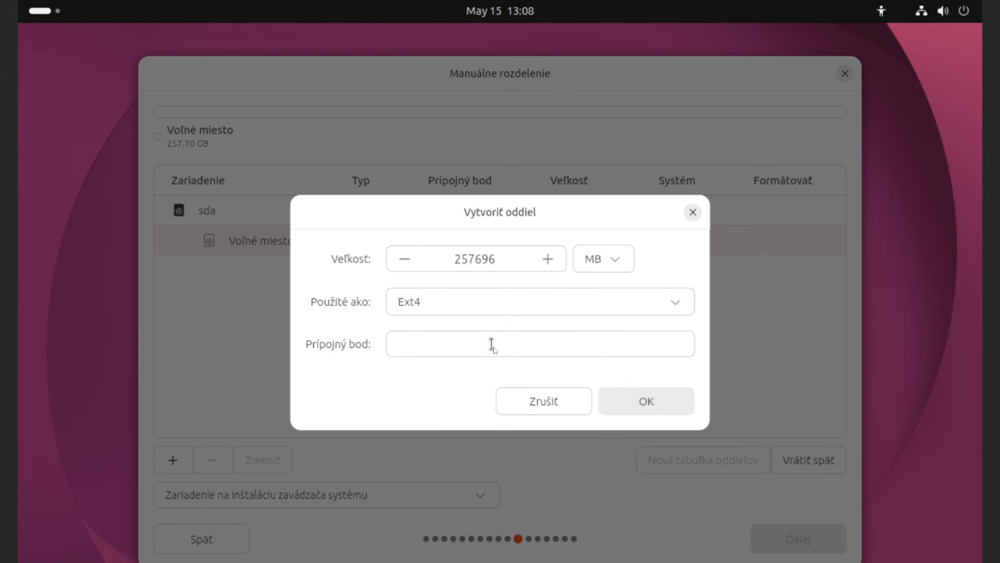
Step: Create an 80000 MB Ext4 partition mounted at / on sda
left_click(492, 346)
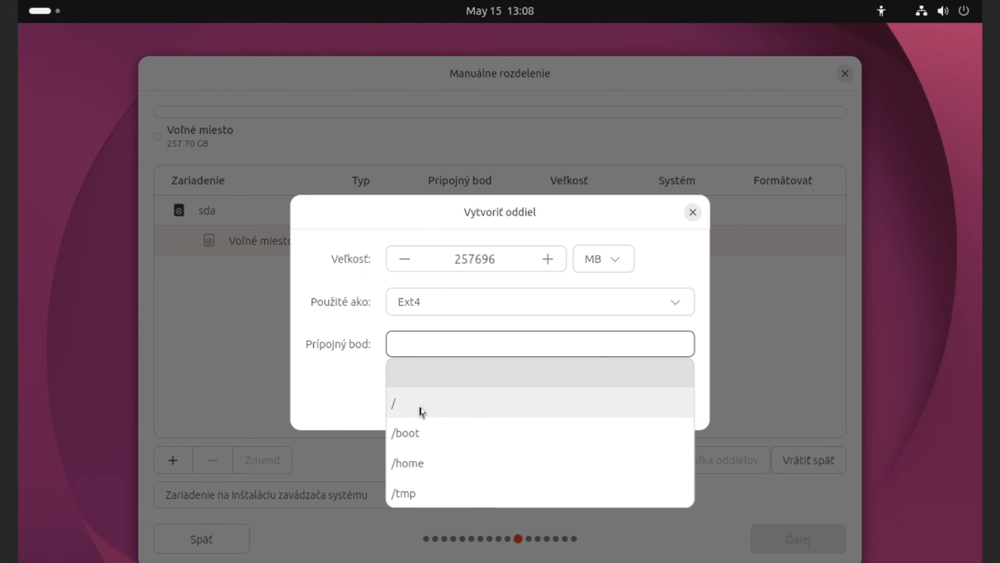
left_click(438, 406)
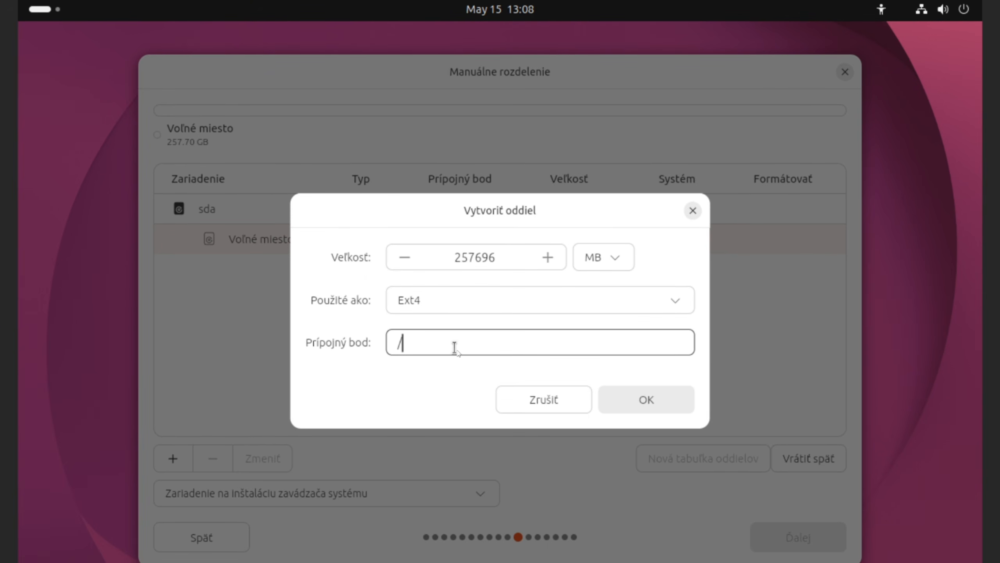
double_click(499, 258)
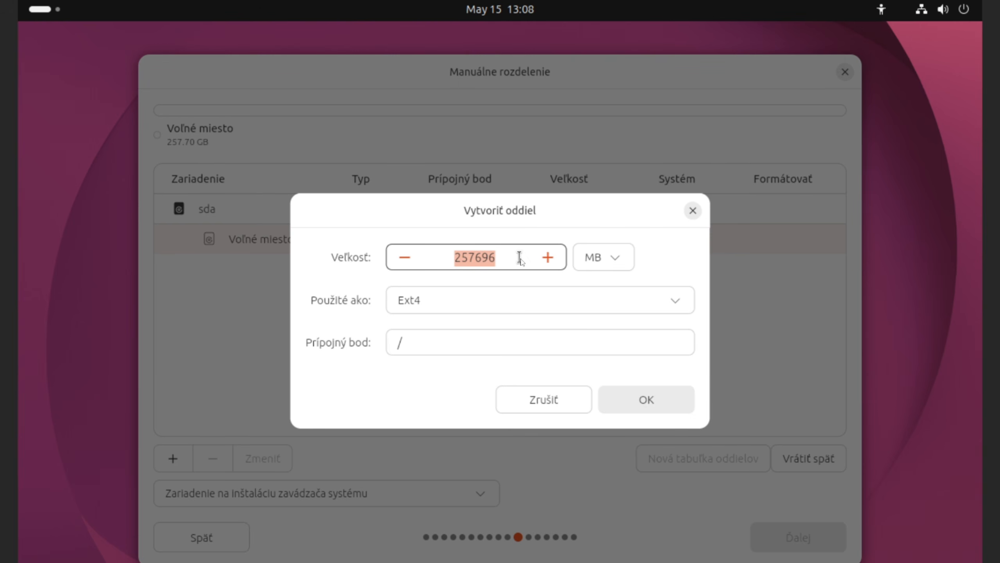
type("8")
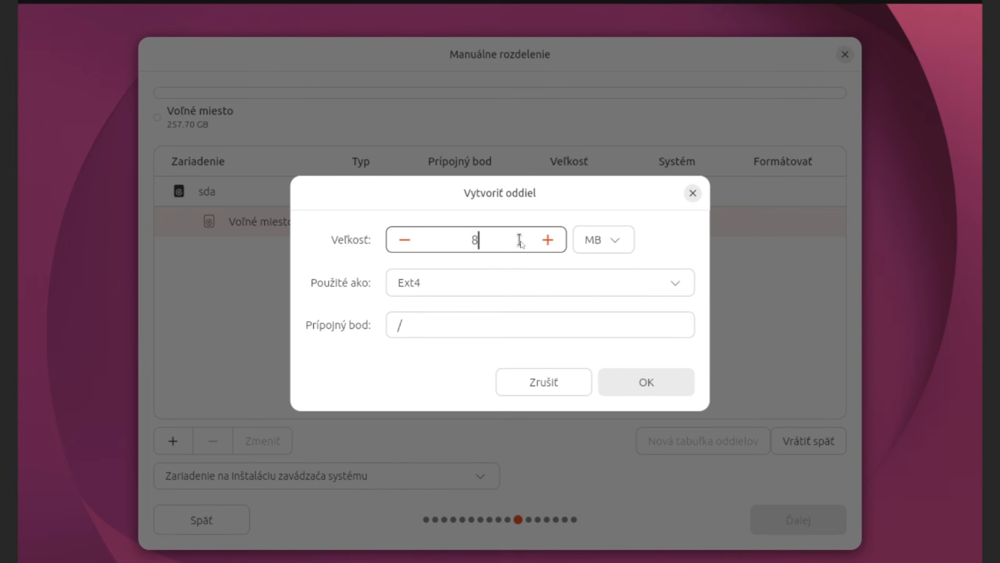
type("0000")
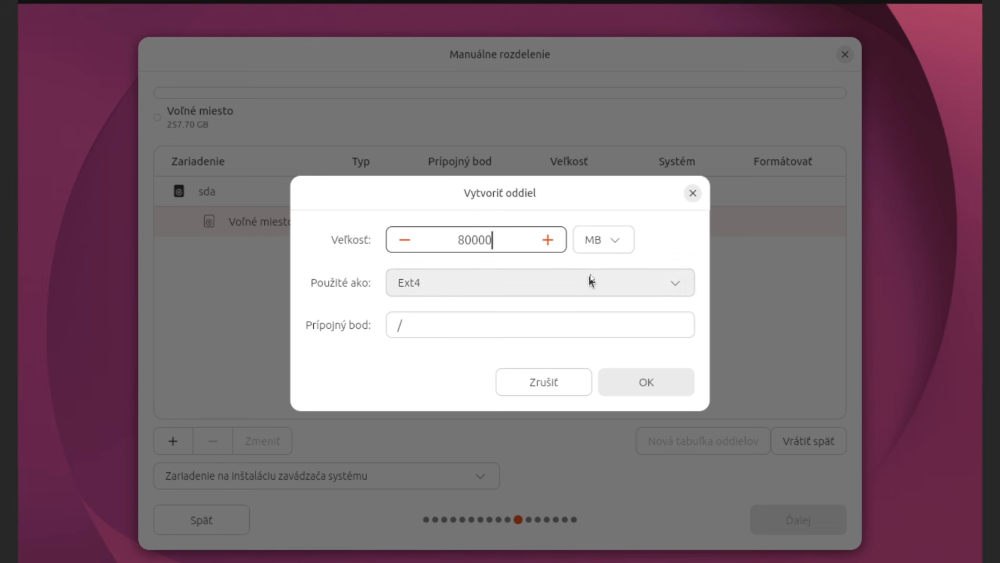
left_click(652, 384)
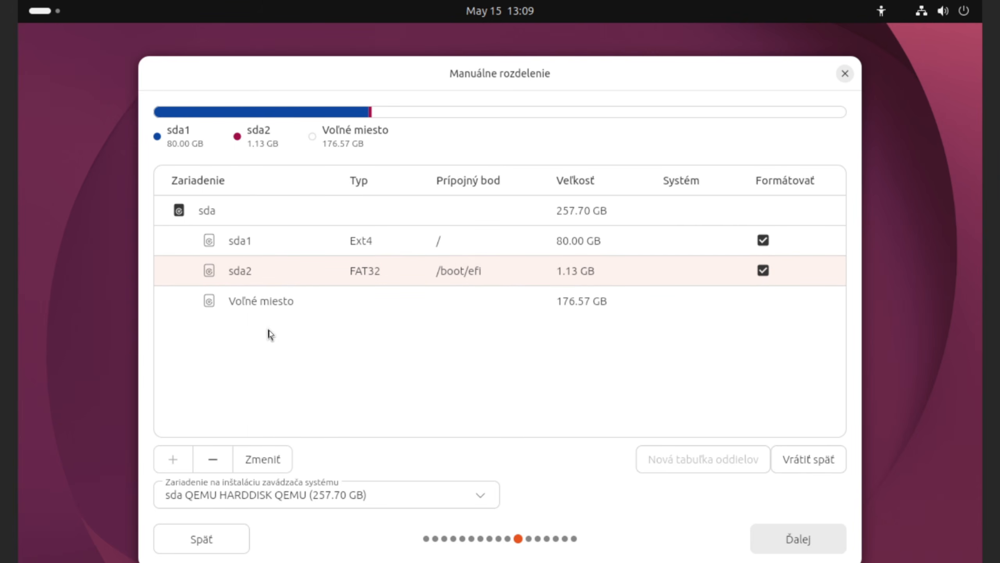
Step: Start a new partition in the remaining free space and make it a swap partition
left_click(284, 302)
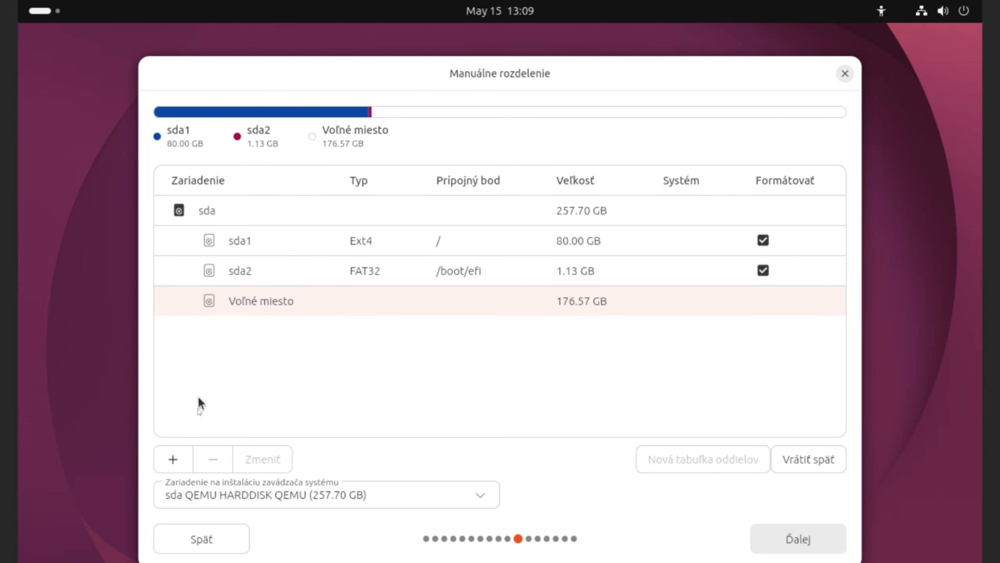
left_click(175, 457)
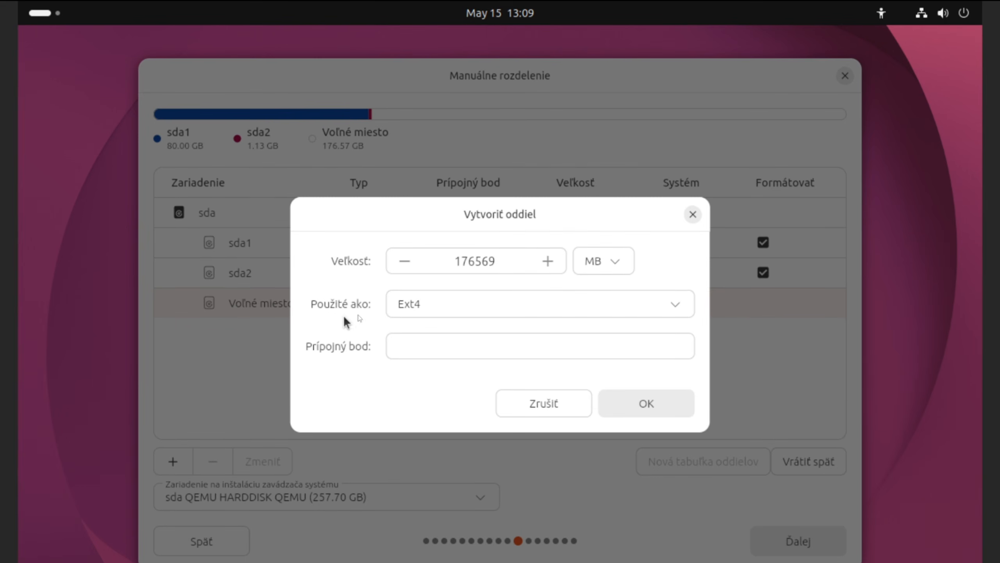
left_click(461, 352)
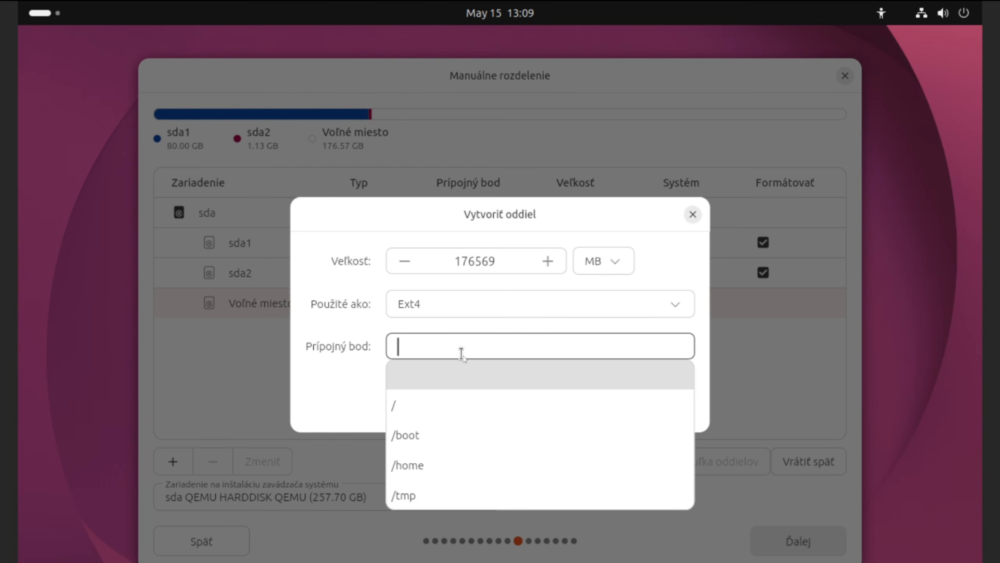
scroll(465, 422, "down", 1)
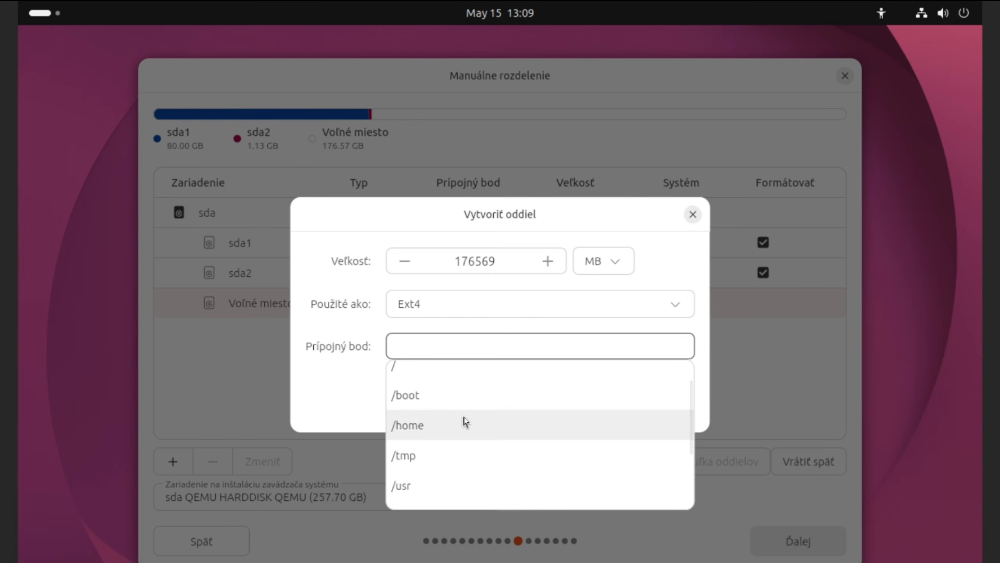
left_click(429, 429)
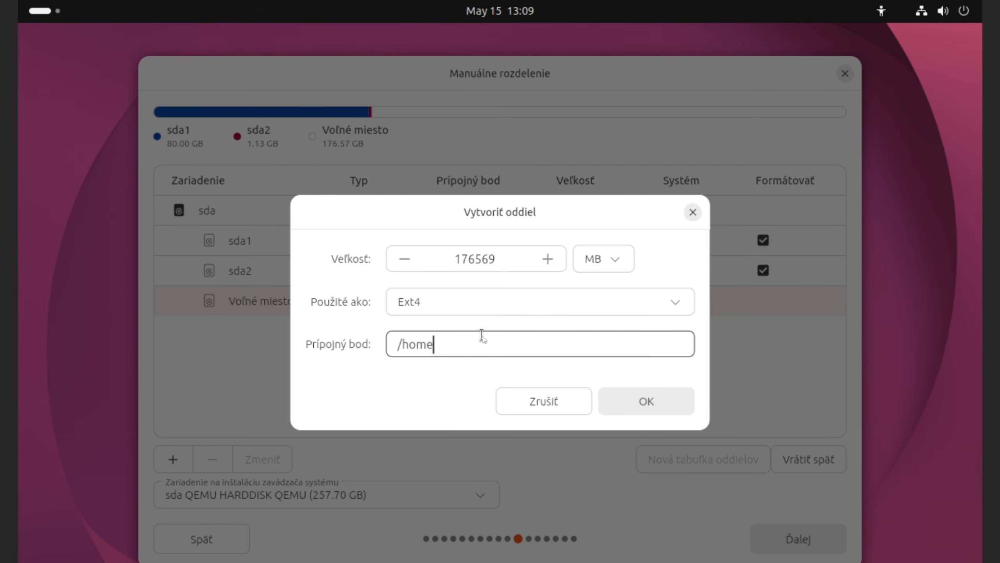
left_click(680, 306)
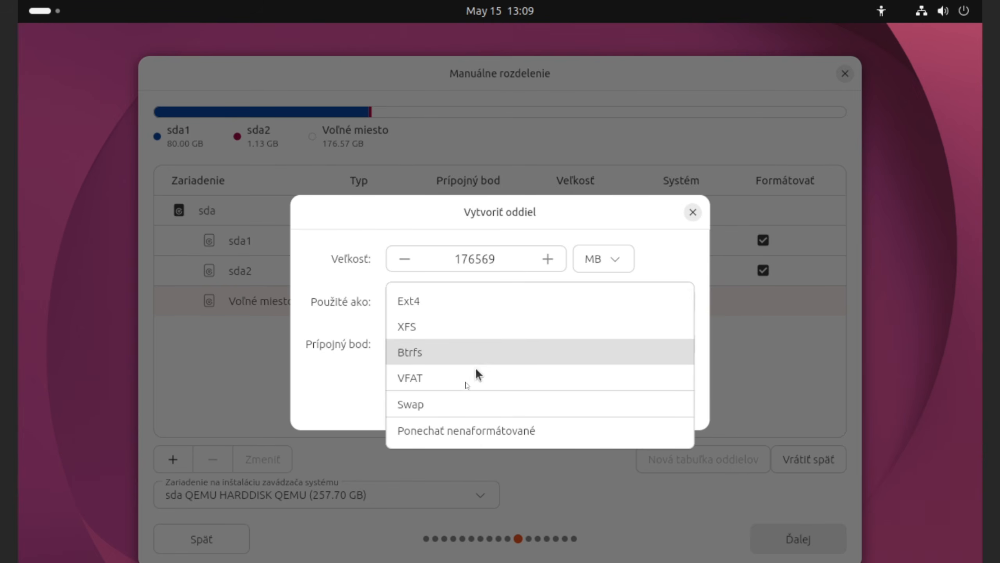
left_click(425, 406)
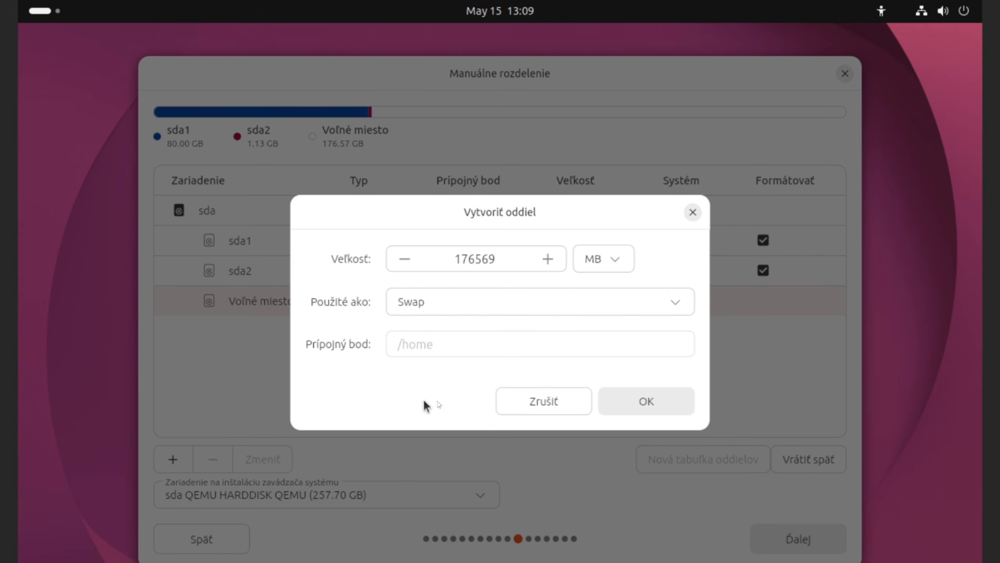
Step: Give the swap partition 4096 MB, create it, and select the remaining 172.47 GB free space
double_click(508, 259)
left_click(507, 259)
left_click_drag(508, 259, 456, 257)
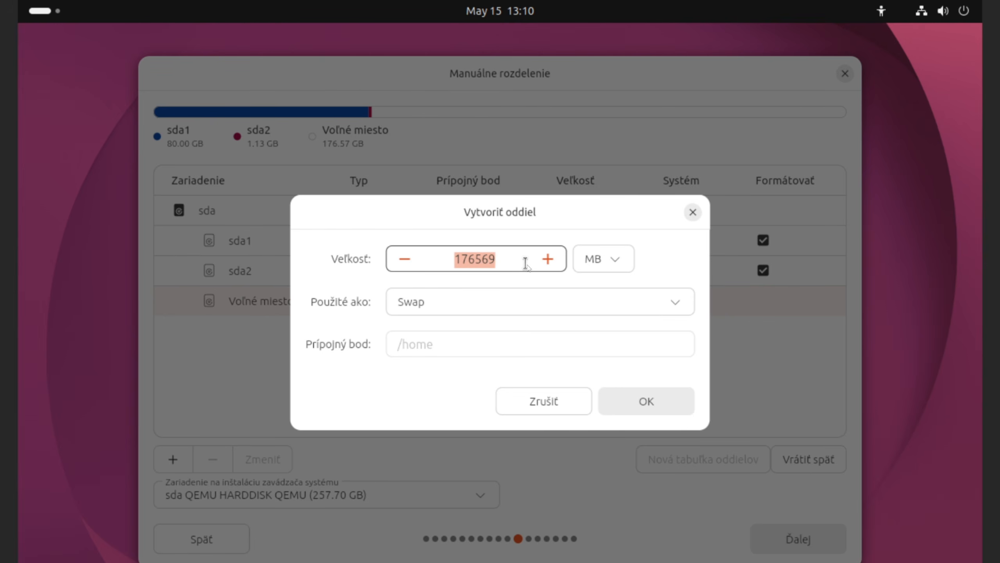
type("4096")
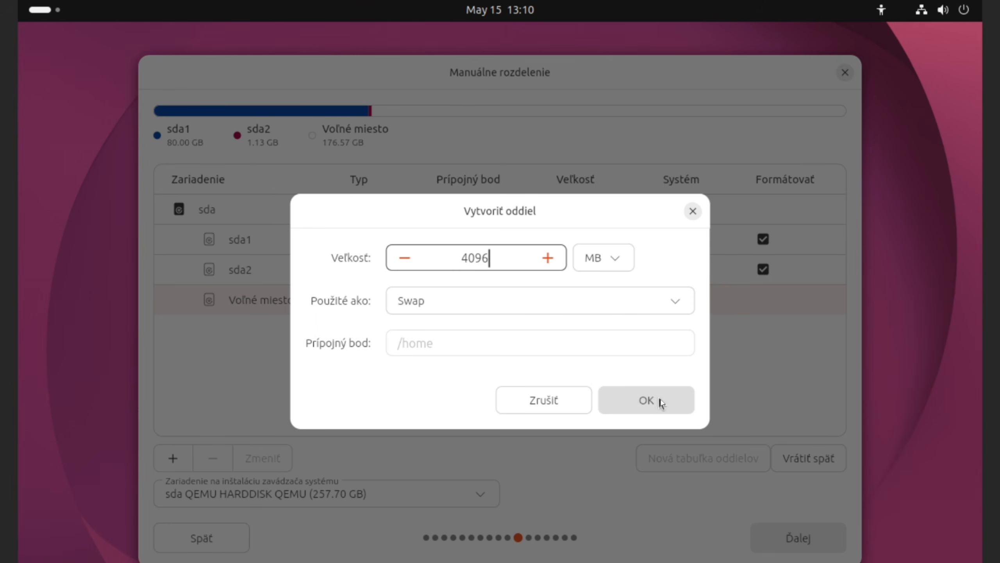
left_click(654, 411)
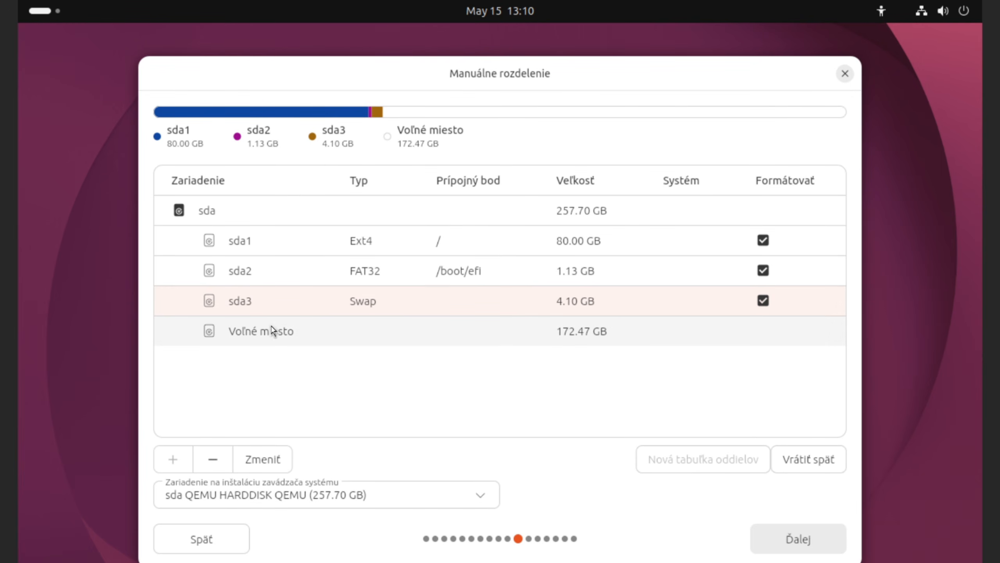
left_click(293, 332)
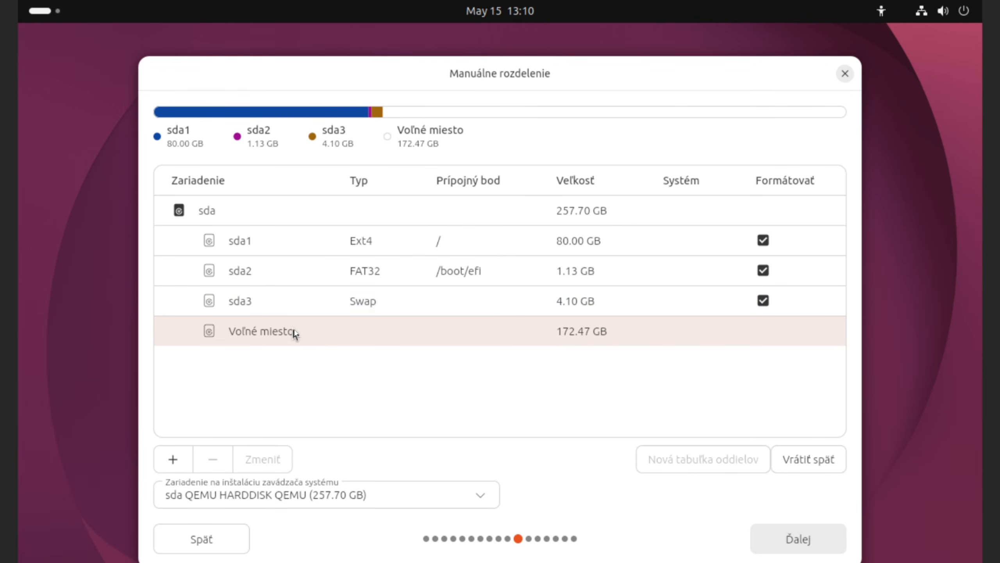
Step: Create a 172.47 GB Ext4 partition mounted at /home and proceed to account setup
left_click(174, 460)
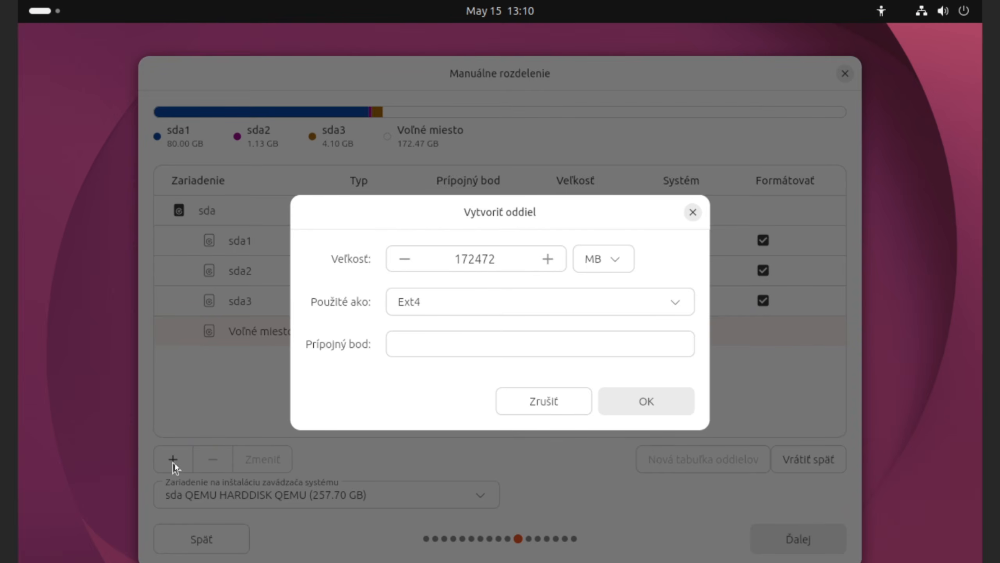
left_click(455, 342)
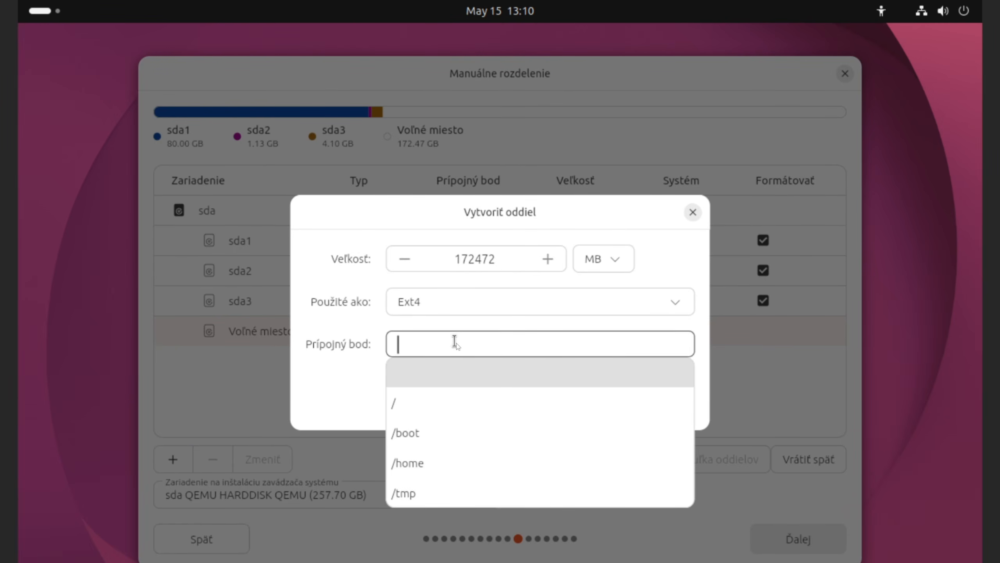
scroll(440, 435, "down", 3)
scroll(435, 435, "up", 2)
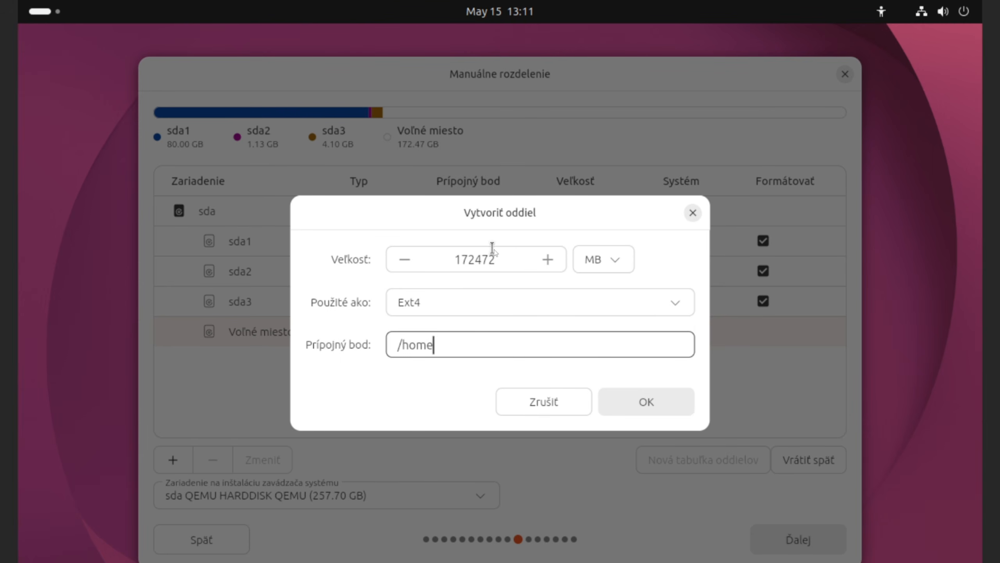
left_click(648, 402)
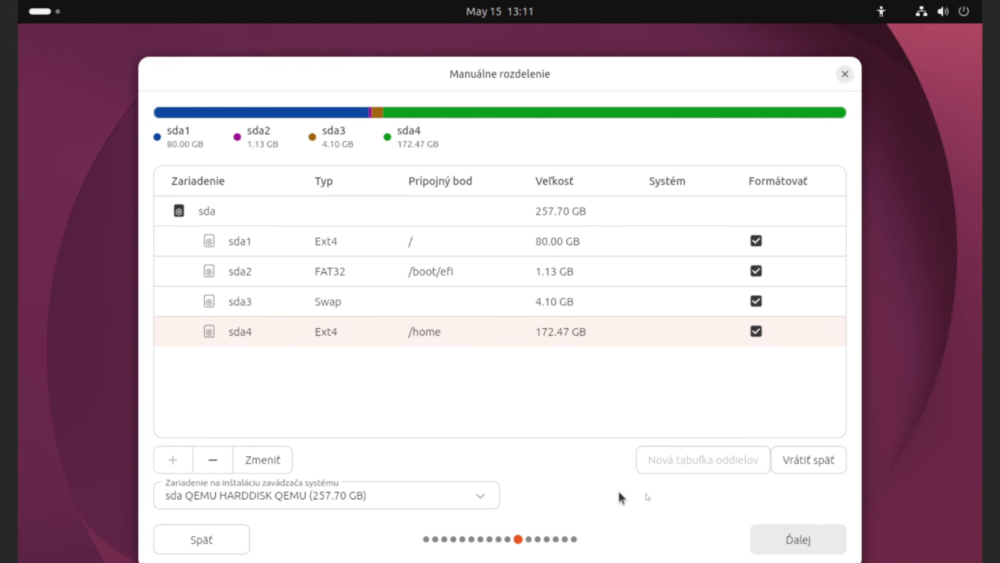
left_click(805, 544)
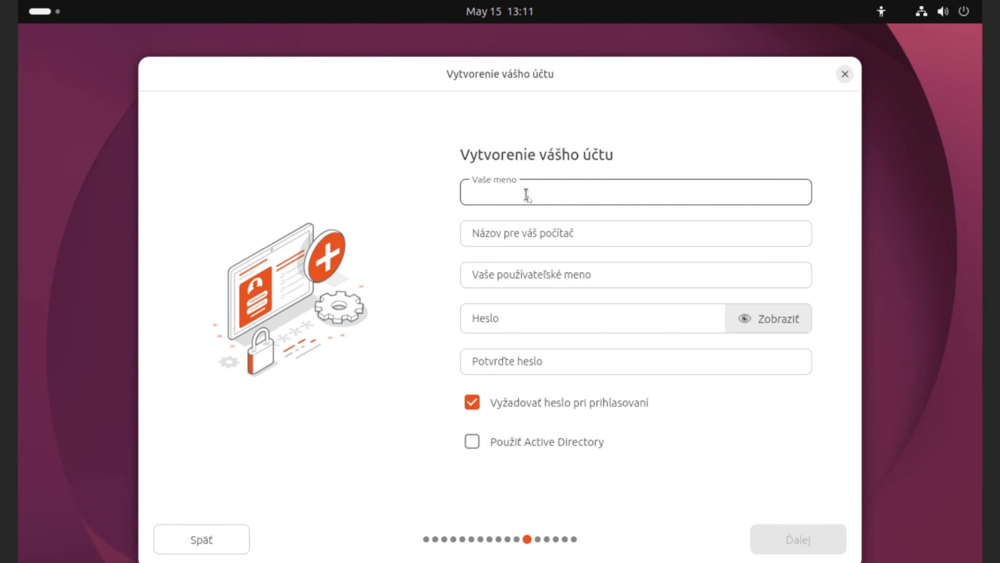
Step: Enter 'Ubuntu' as the name, rename the computer to 'Ubuntu-PC', and enter the account password
type("Ubuntu")
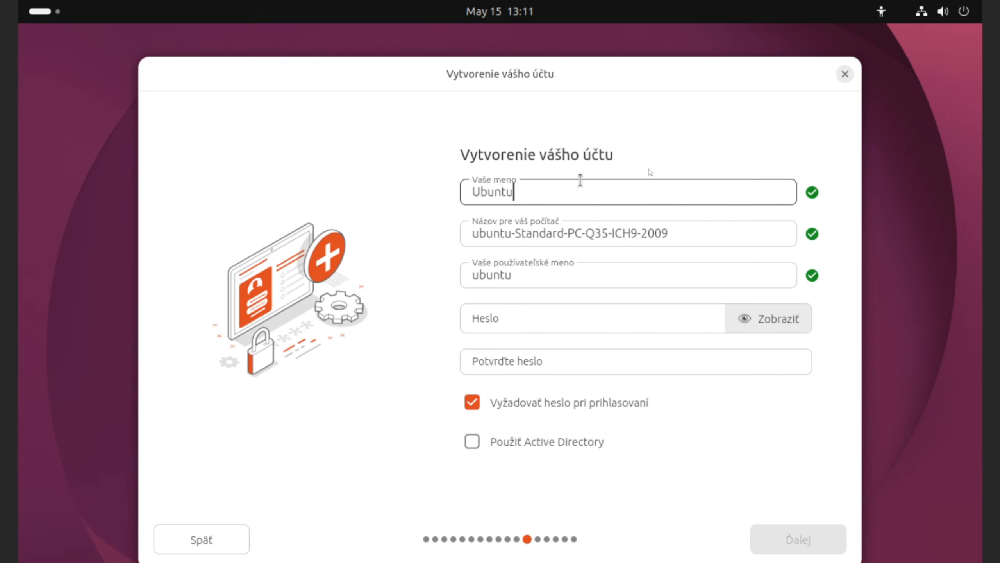
triple_click(679, 229)
left_click_drag(678, 230, 461, 236)
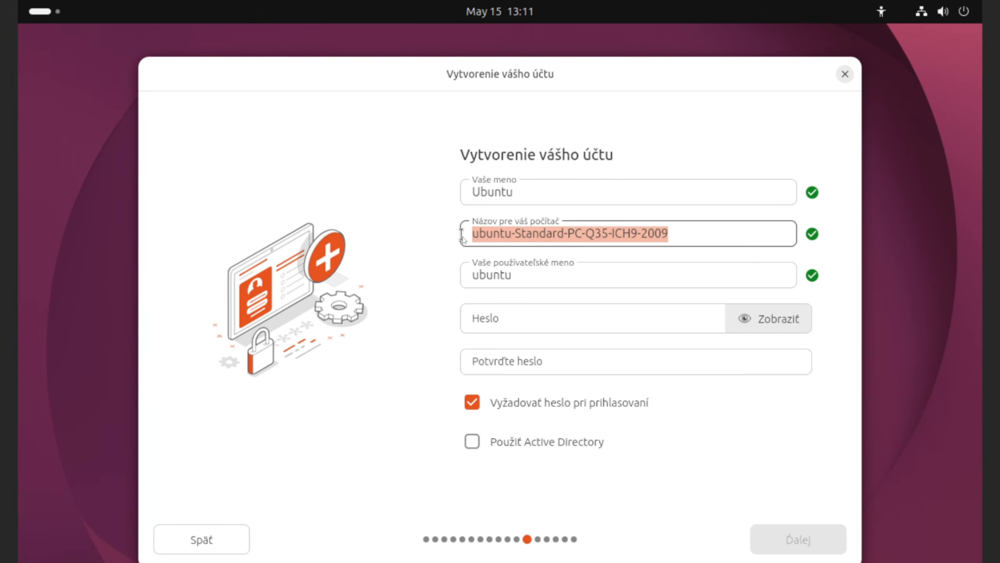
type("U")
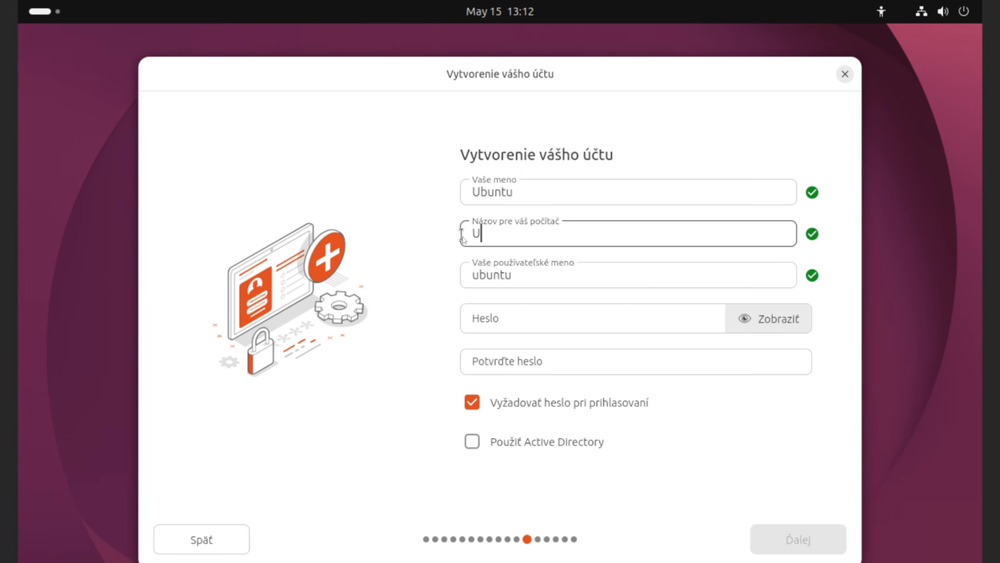
type("buntu-PC")
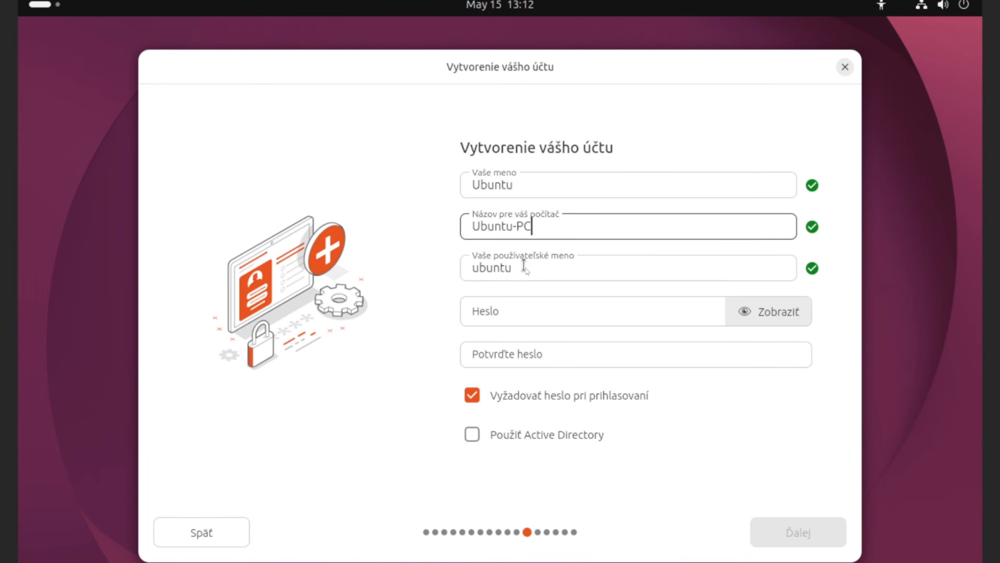
left_click(523, 307)
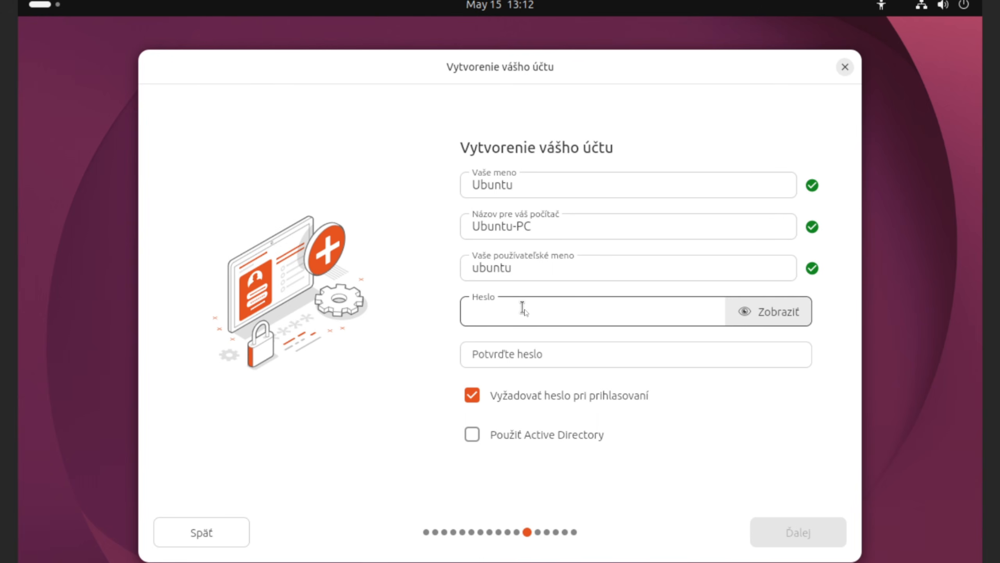
type("ubuntu")
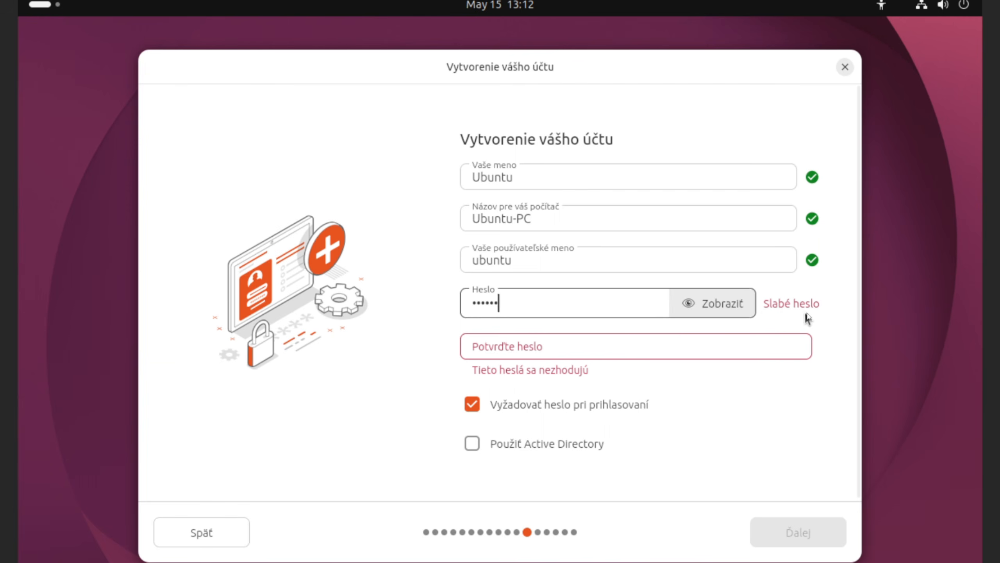
Step: Retype the password, disable requiring a password at login, and continue to time zone
left_click(555, 348)
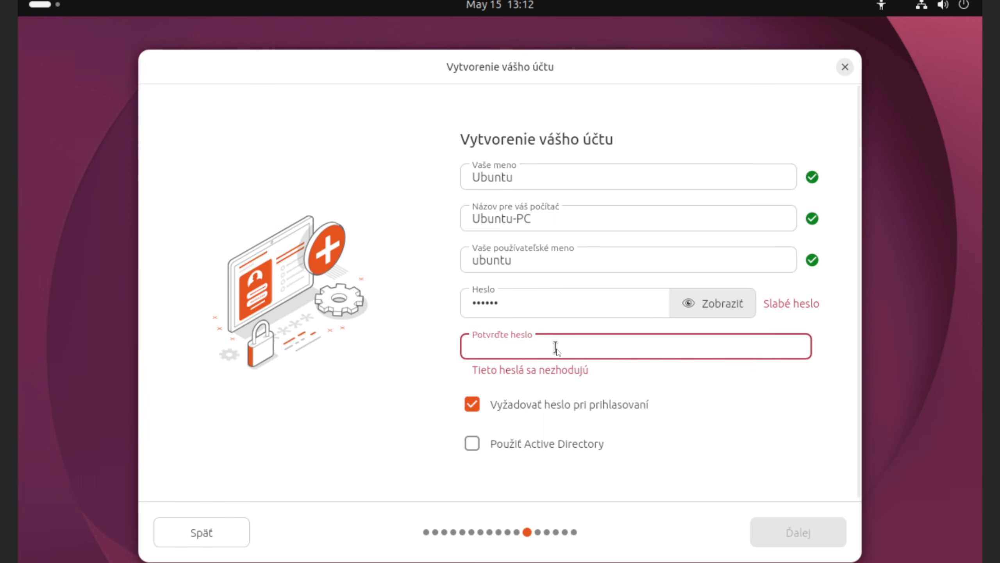
type("ubuntu")
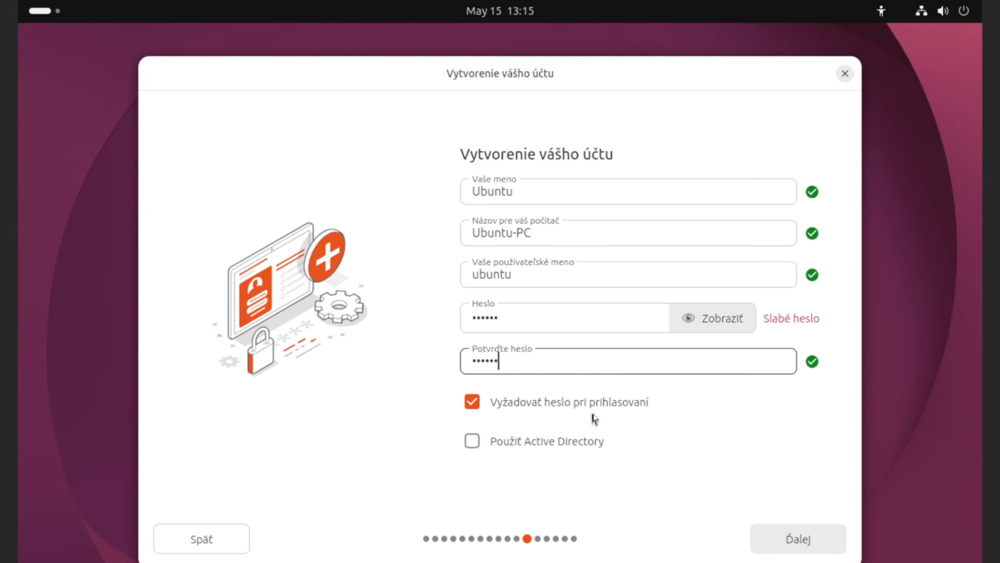
left_click(471, 405)
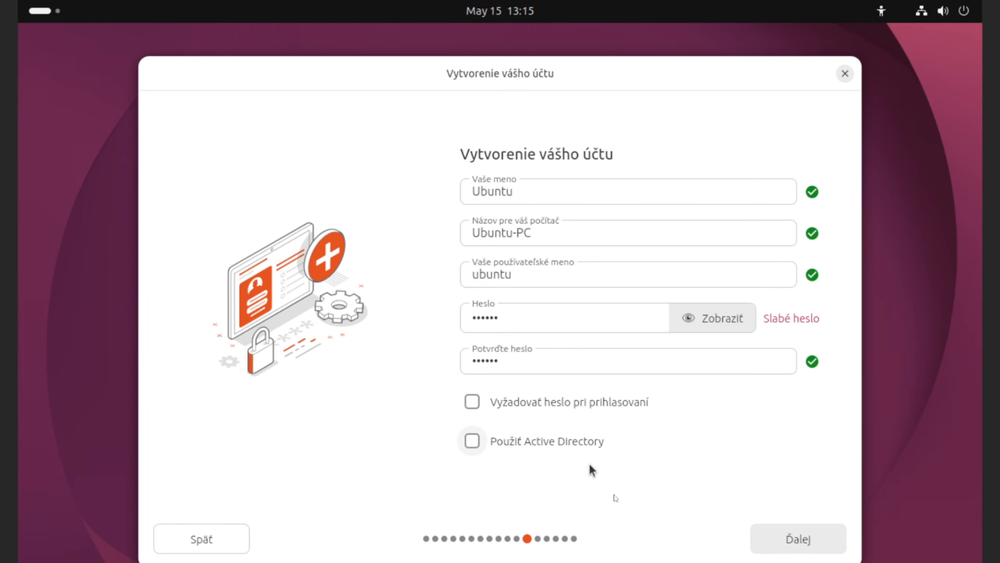
left_click(795, 544)
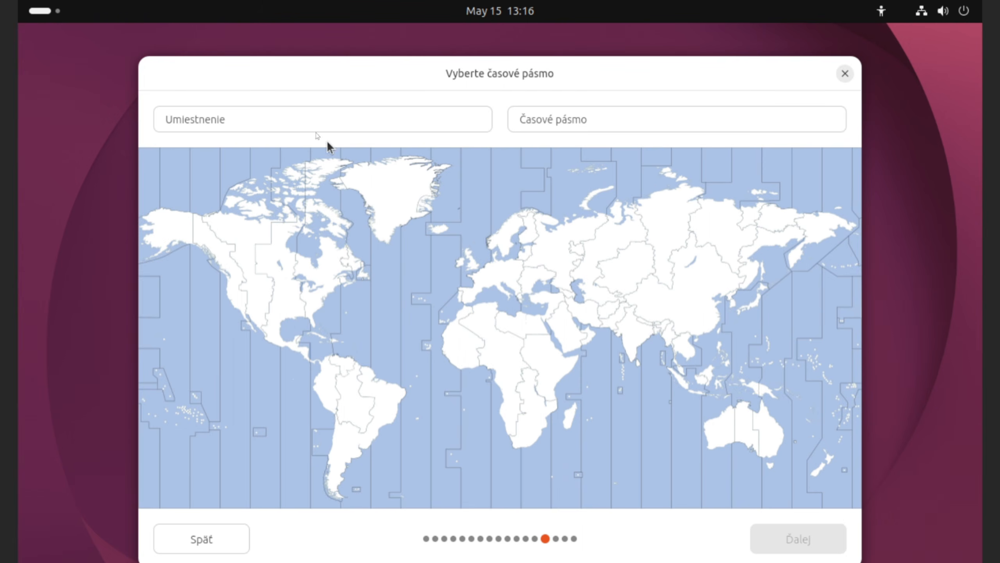
Step: Search 'Bratislav', pick Bratislava, Slovakia for the Europe/Bratislava time zone, and continue
left_click(274, 116)
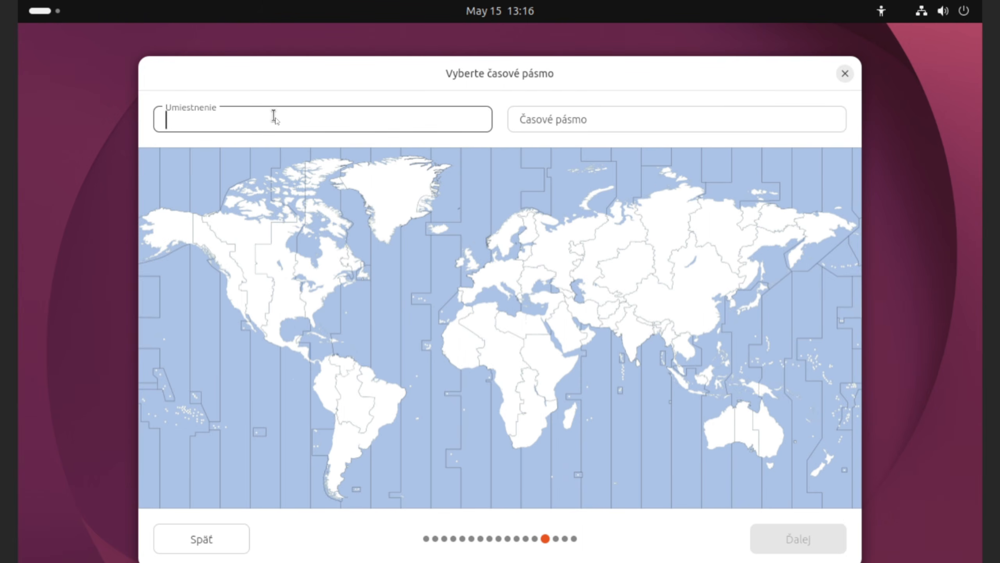
type("Bra")
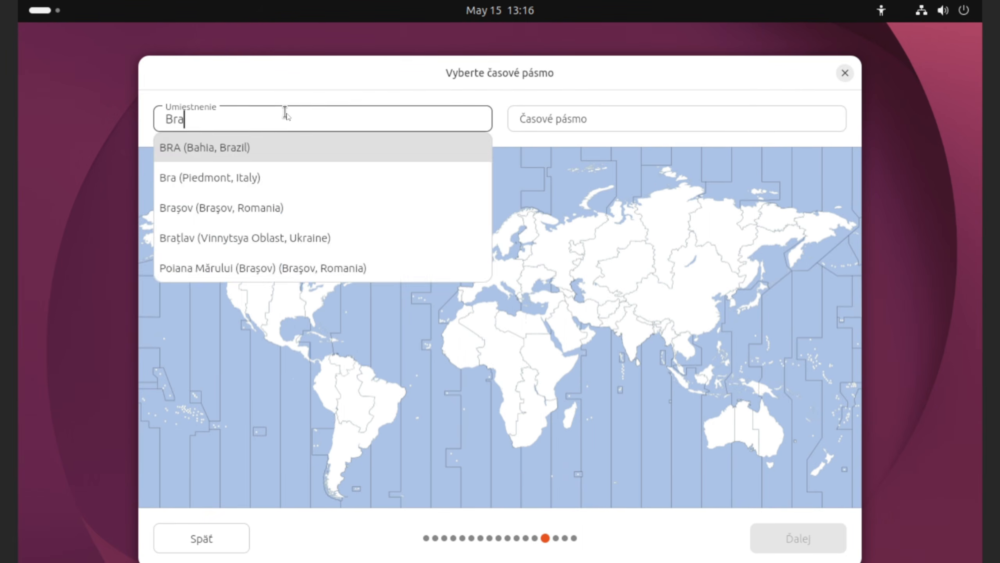
type("tislav")
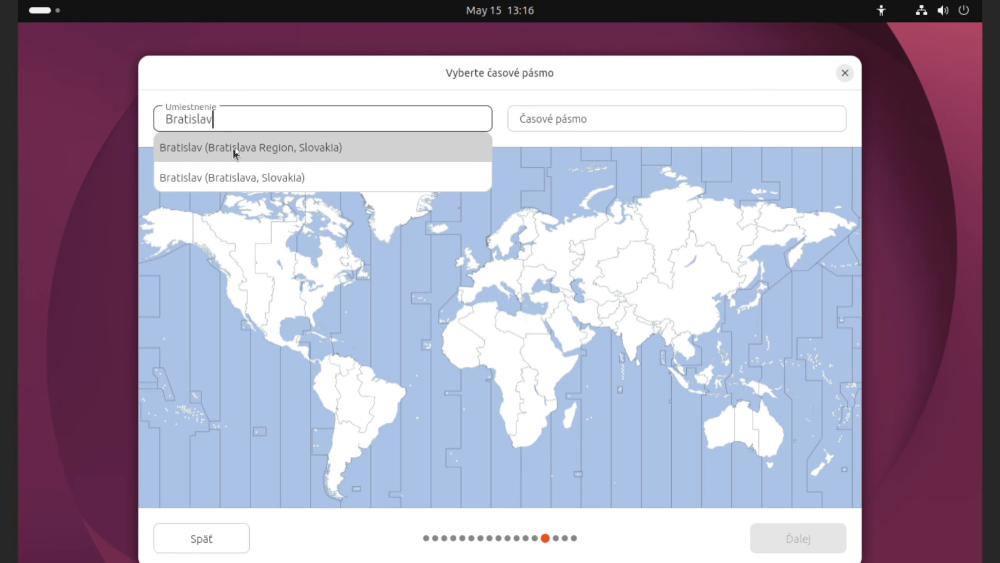
left_click(267, 150)
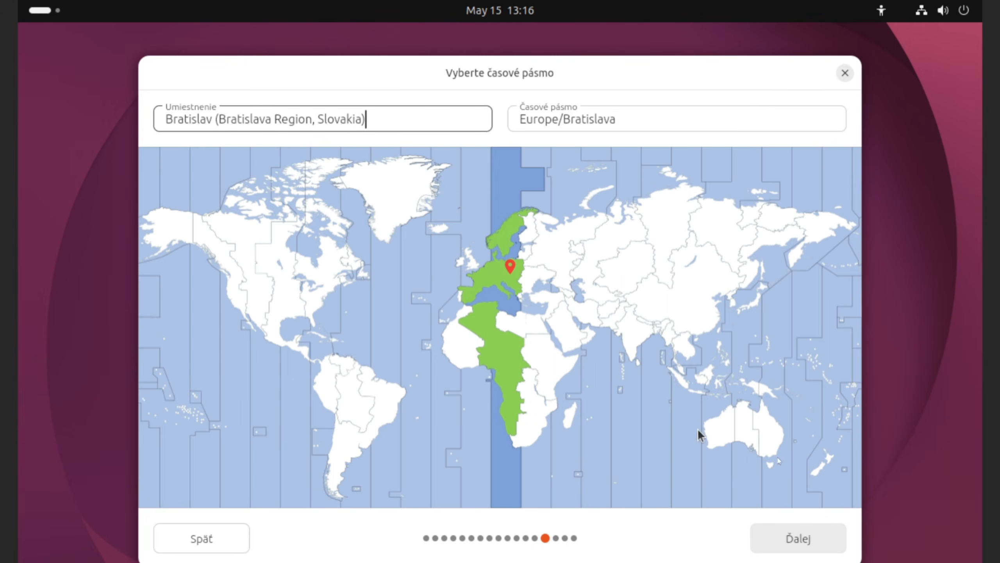
left_click(793, 538)
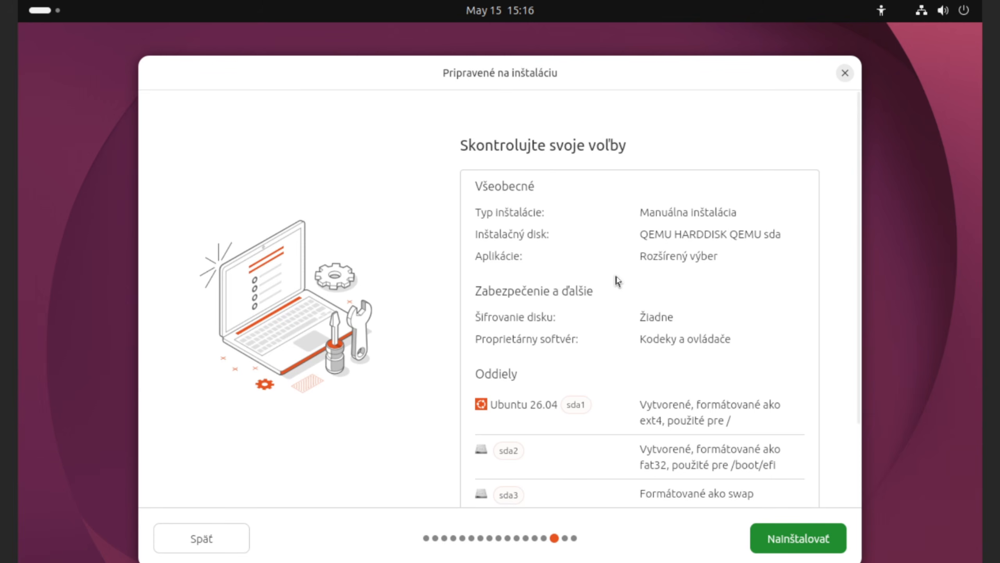
Step: Review the disk and partition summary and start installing Ubuntu 26.04
scroll(787, 276, "down", 5)
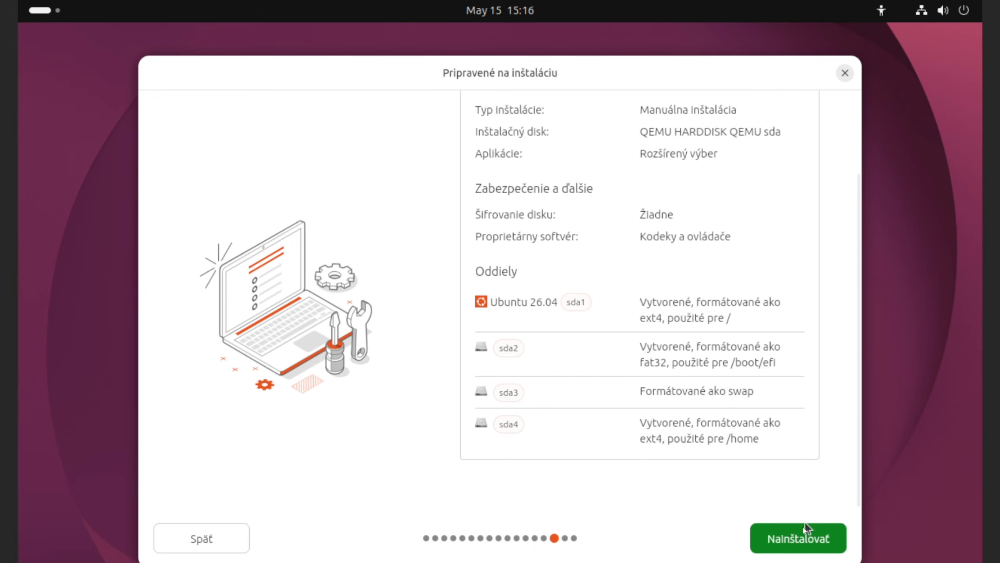
left_click(790, 539)
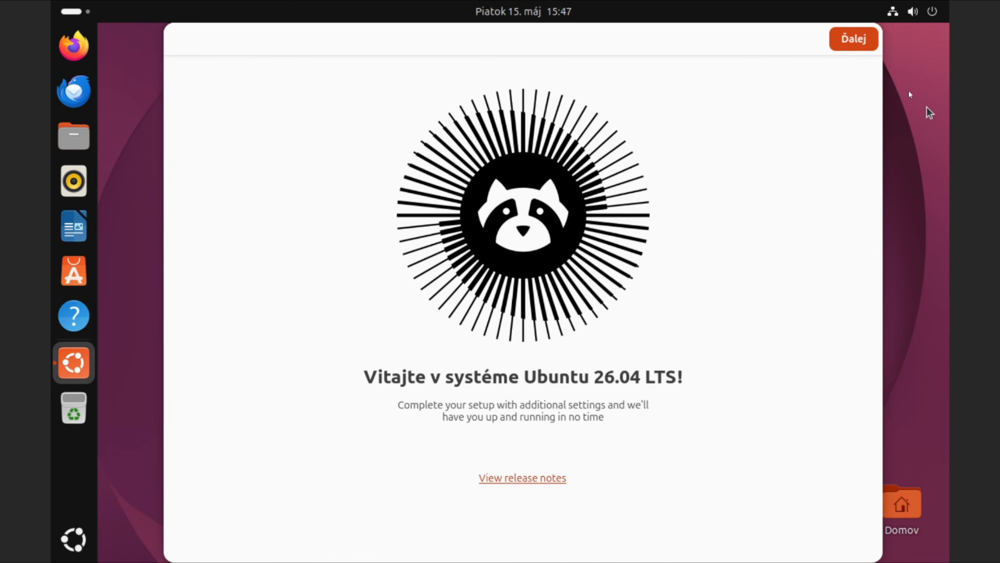
Step: Step through the location services, help-improve and appearance pages with defaults, then finish
left_click(854, 41)
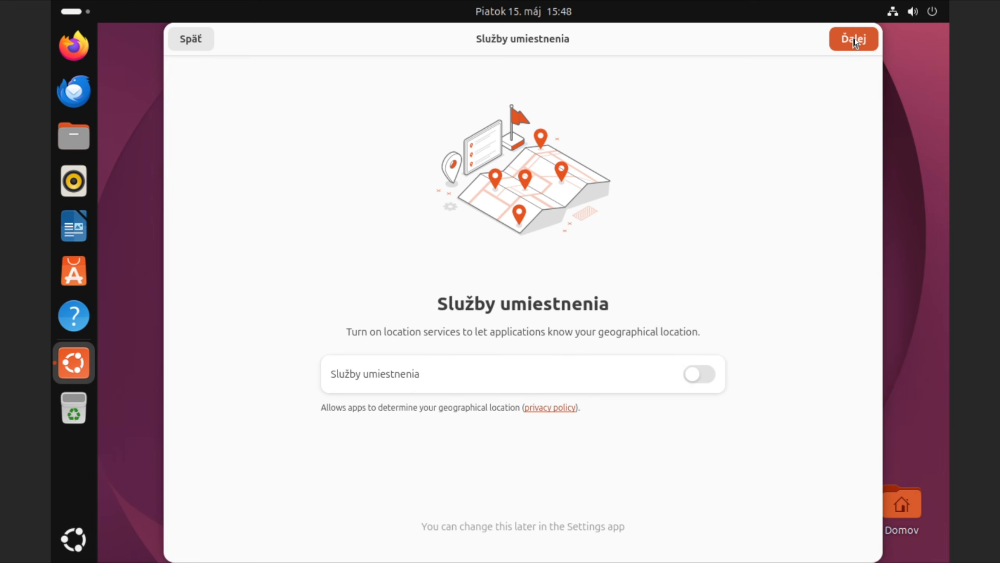
left_click(854, 41)
left_click(790, 85)
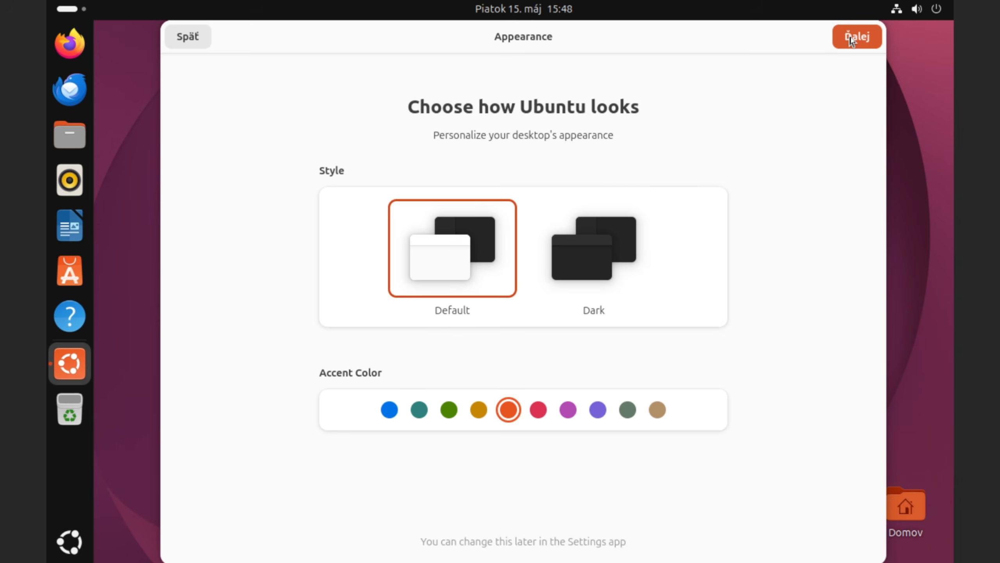
left_click(857, 36)
left_click(857, 37)
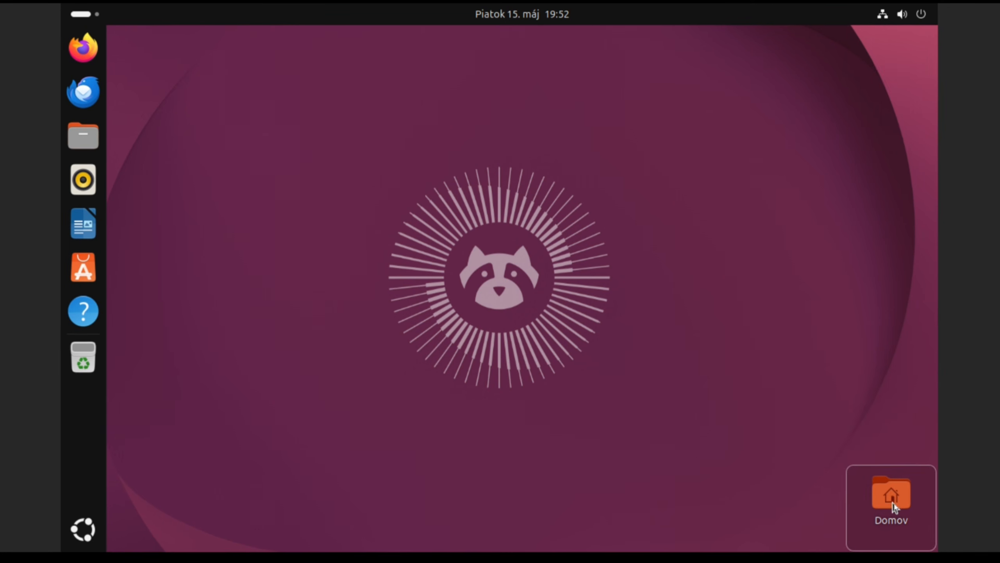
Step: Move the Domov icon to the top-left, set resolution 2048 × 1152 (16:9), then view Network settings
left_click_drag(874, 492, 174, 85)
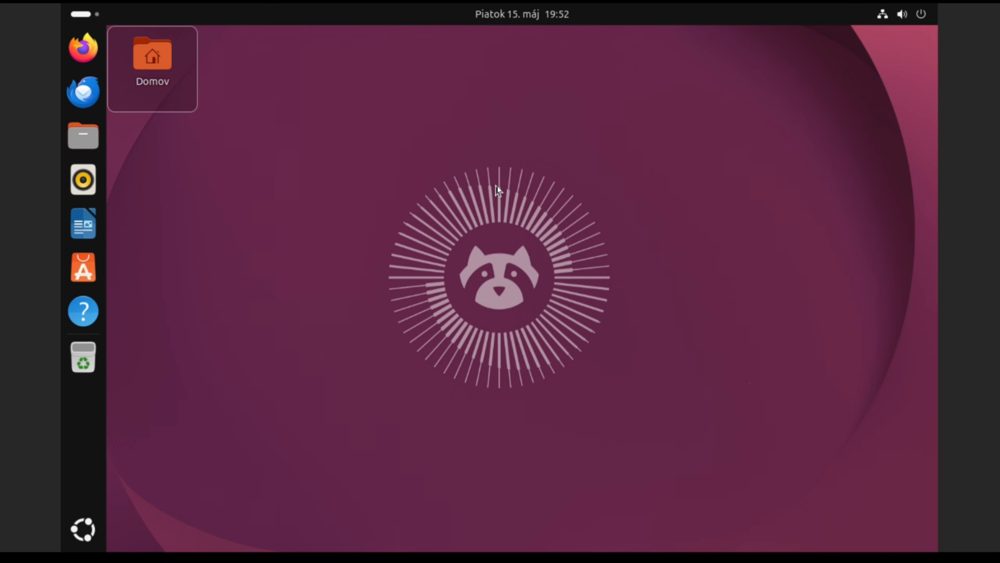
right_click(563, 151)
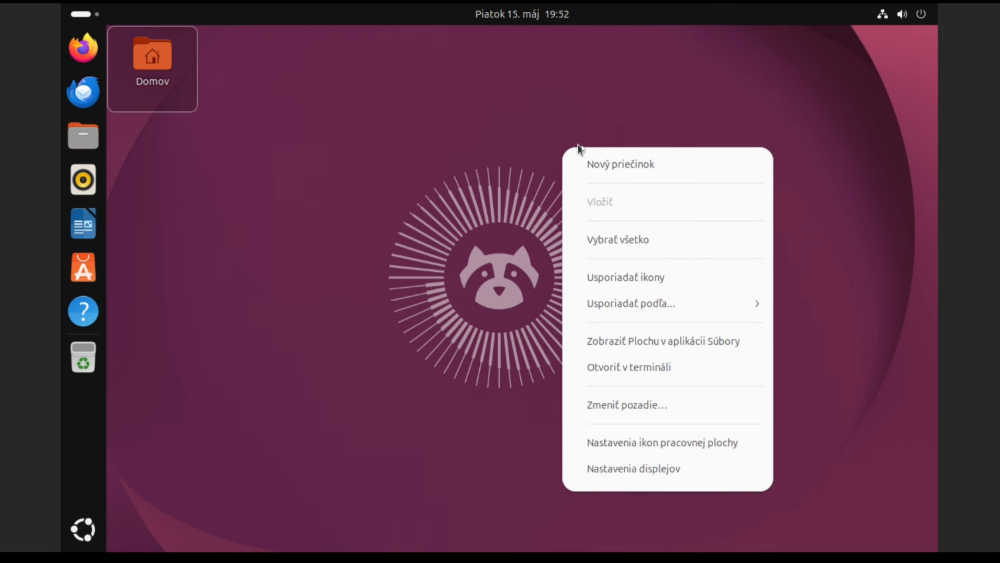
left_click(638, 471)
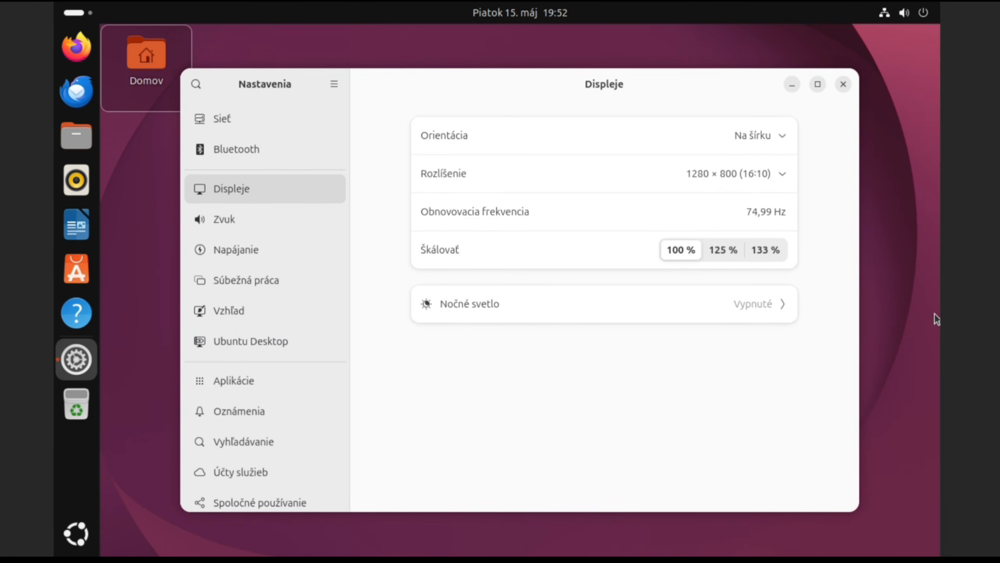
left_click(775, 178)
scroll(794, 252, "up", 2)
scroll(794, 252, "up", 3)
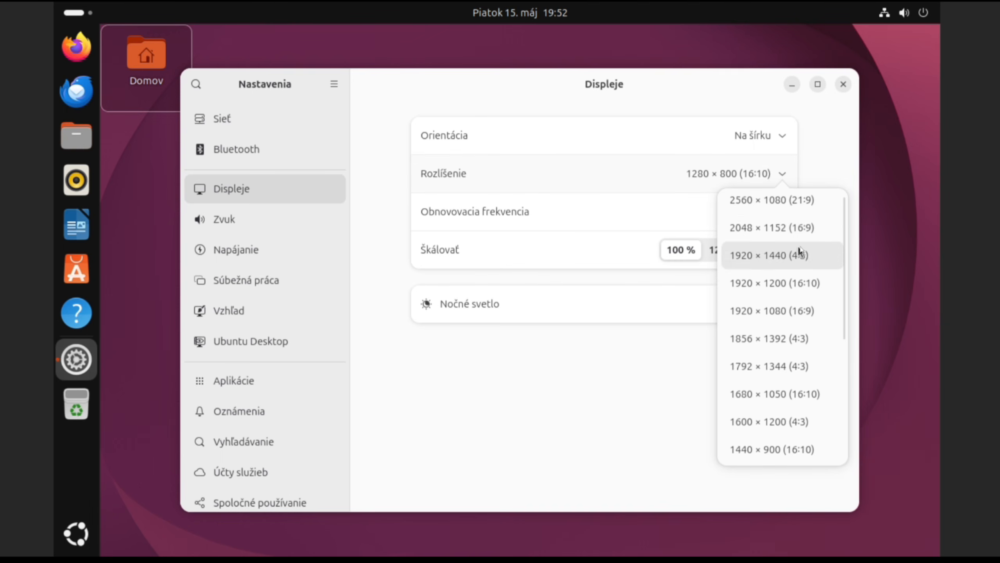
left_click(771, 241)
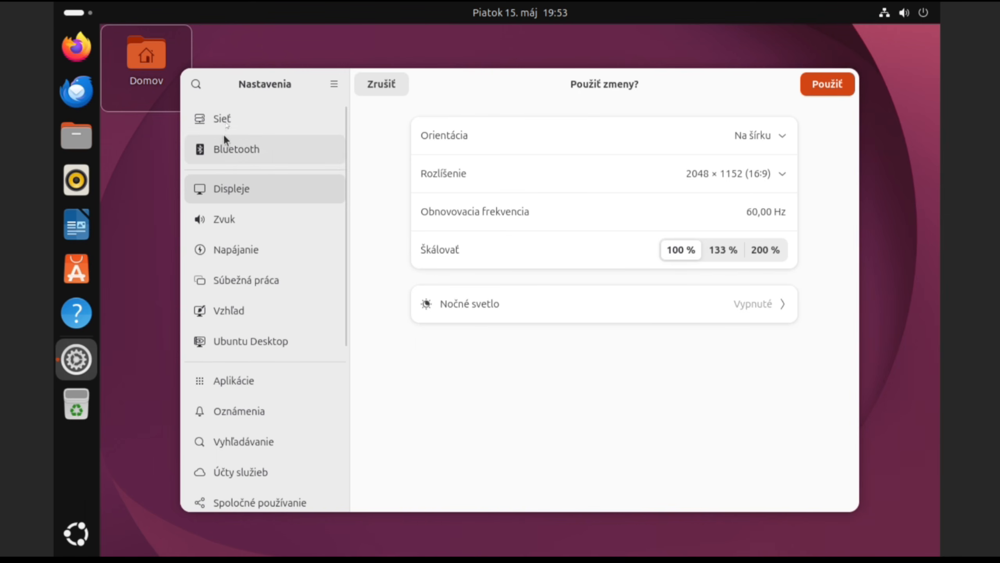
left_click(233, 119)
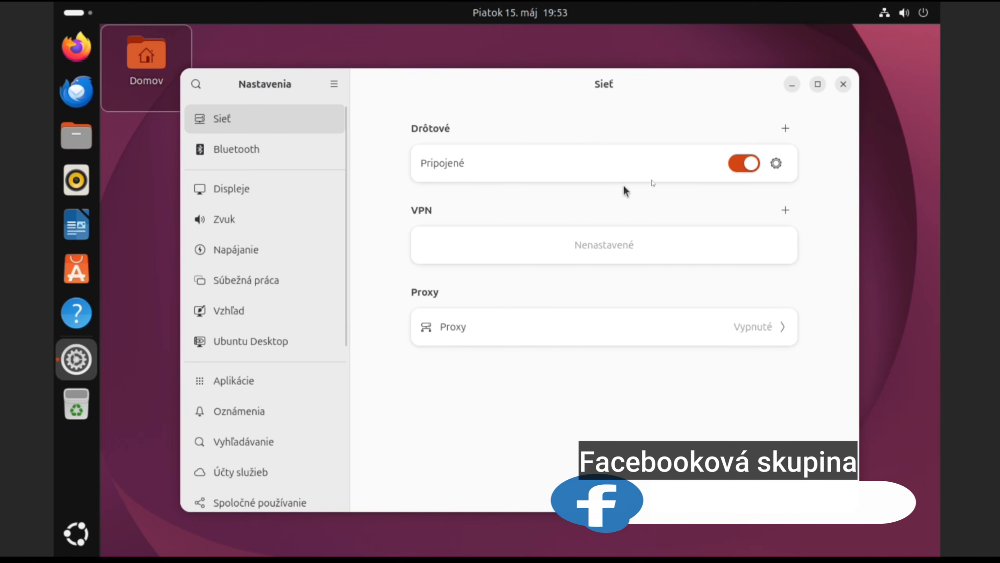
Step: Review the wired connection's identity and IPv4 details, keep IPv4 on automatic DHCP, and apply
left_click(777, 164)
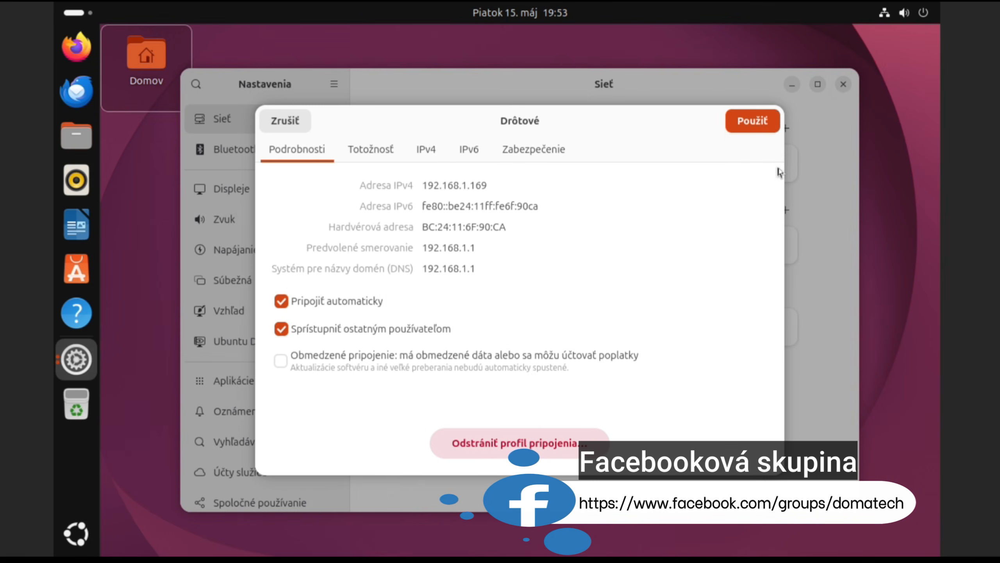
left_click(377, 151)
left_click(431, 149)
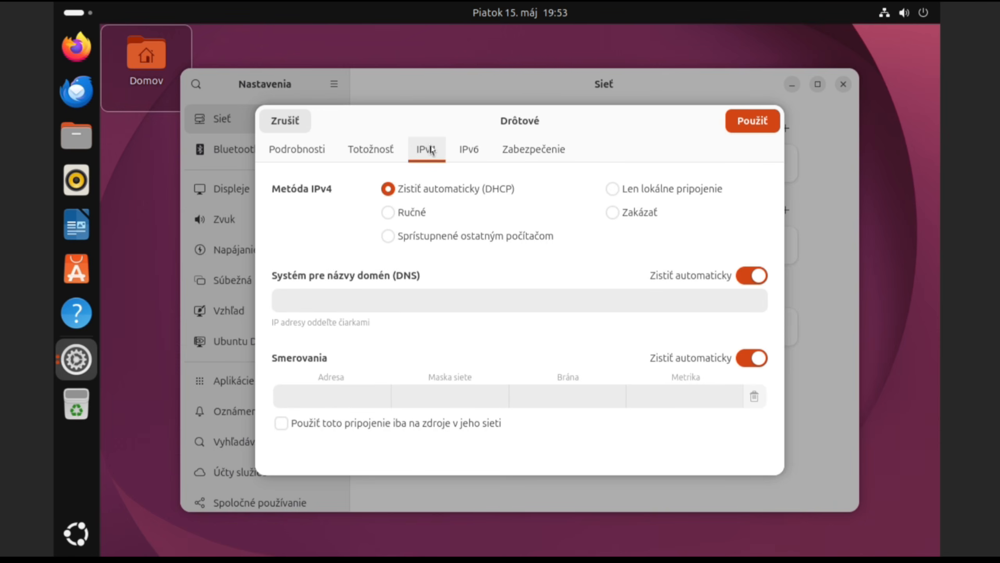
left_click(389, 213)
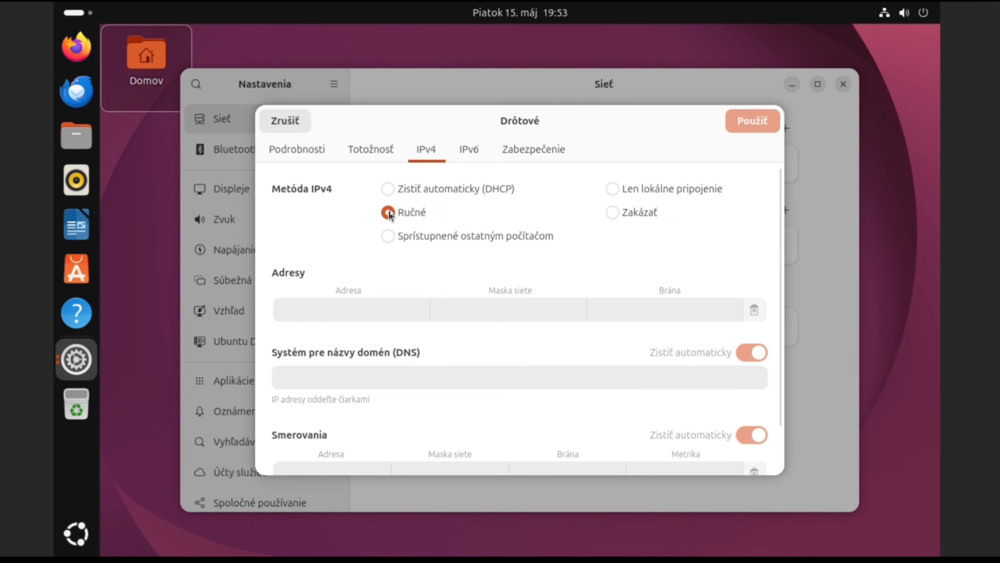
left_click(391, 190)
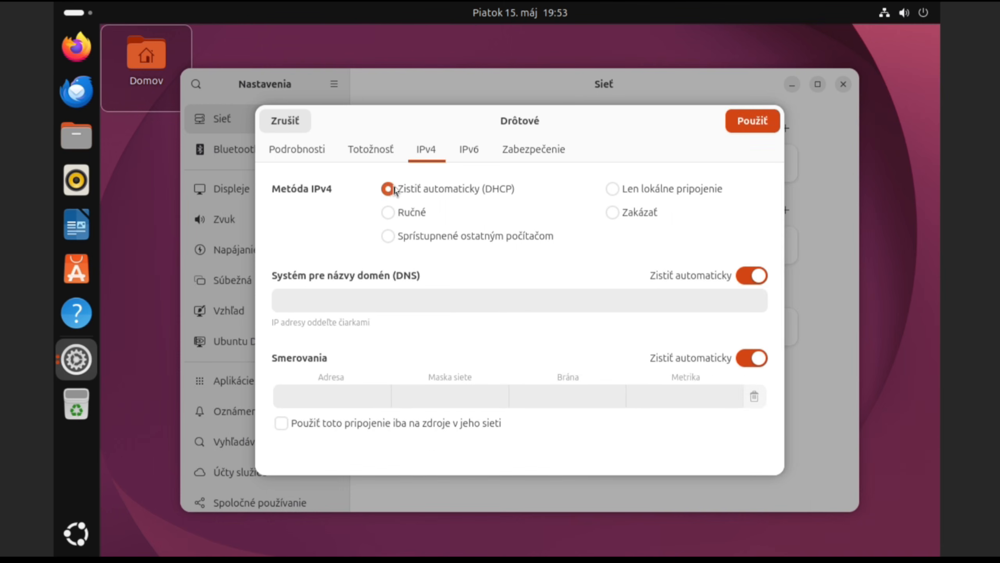
left_click(744, 129)
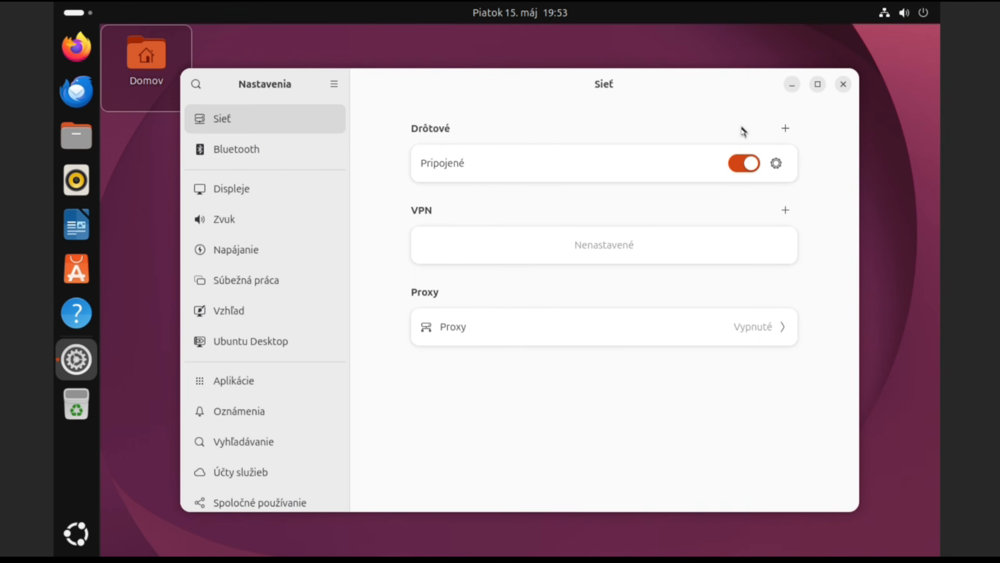
Step: Browse the Displays, Sound, Power and Multitasking pages, ending on Appearance
left_click(241, 195)
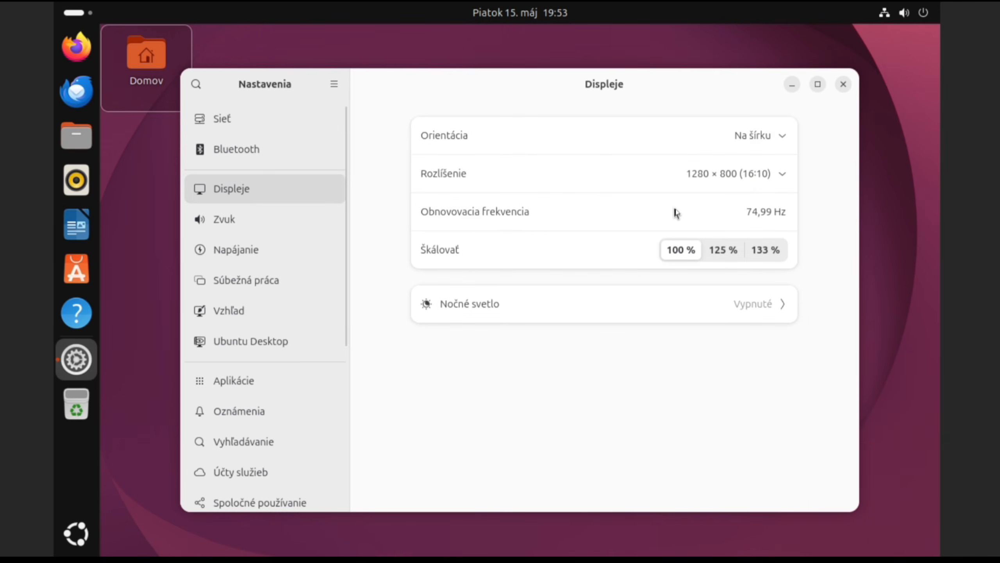
left_click(256, 232)
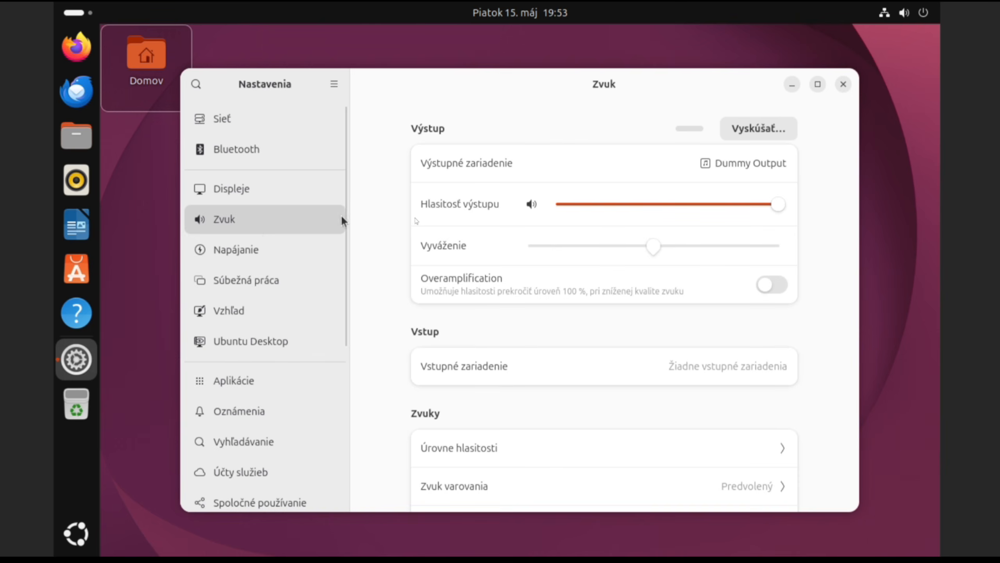
left_click(285, 255)
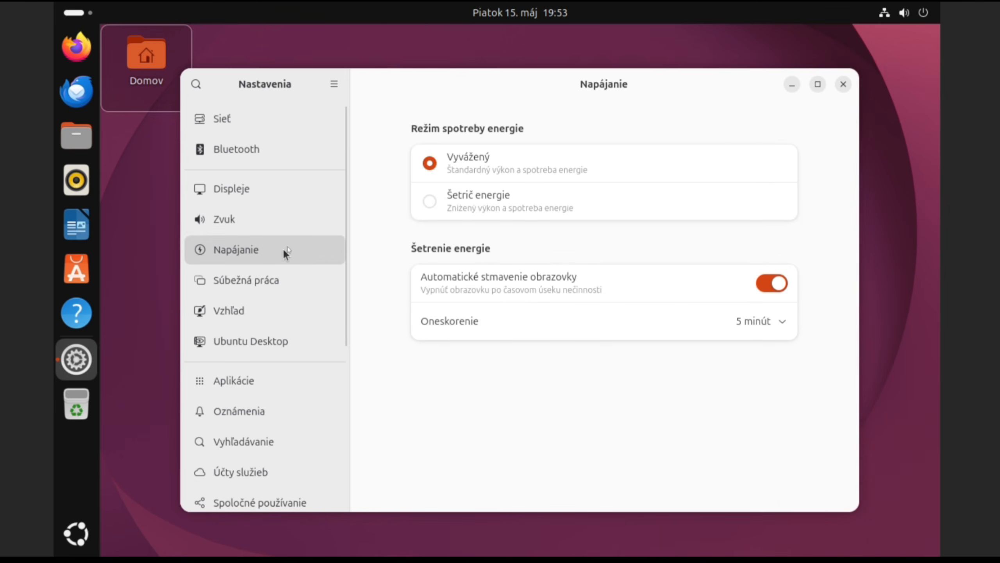
left_click(258, 284)
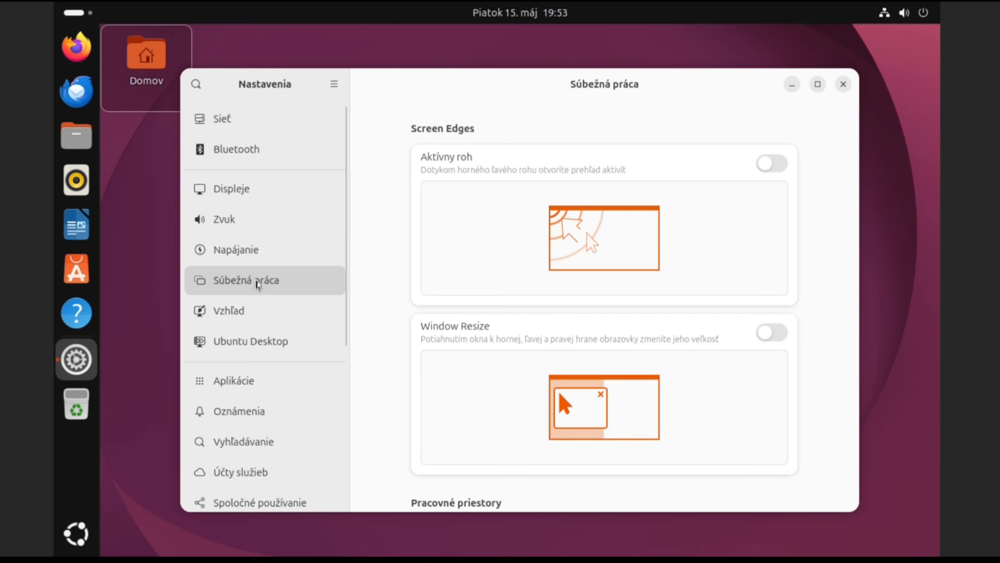
left_click(252, 311)
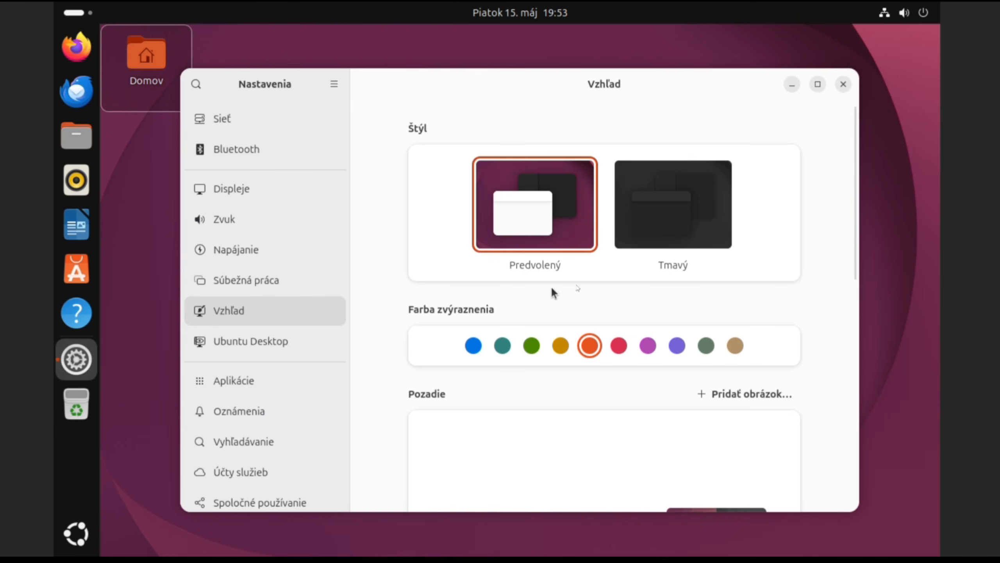
Step: Set the orange waves wallpaper, then shrink and reposition the Settings window
scroll(714, 389, "down", 5)
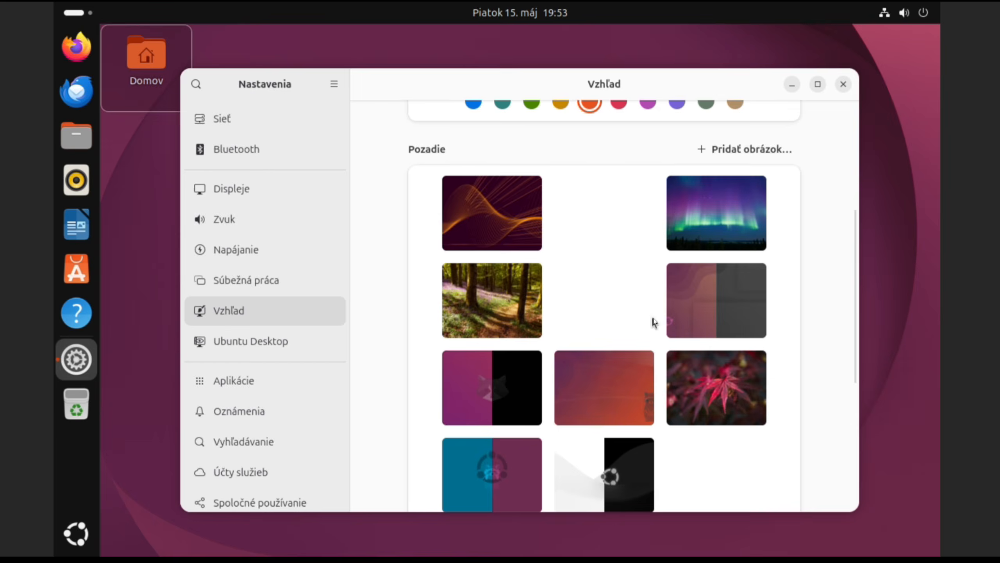
scroll(647, 322, "up", 3)
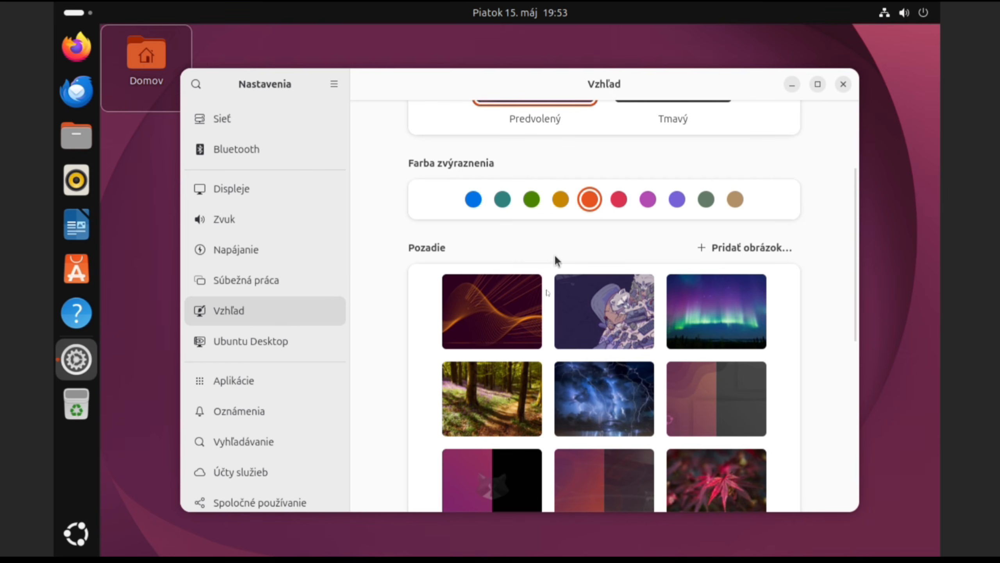
left_click(516, 316)
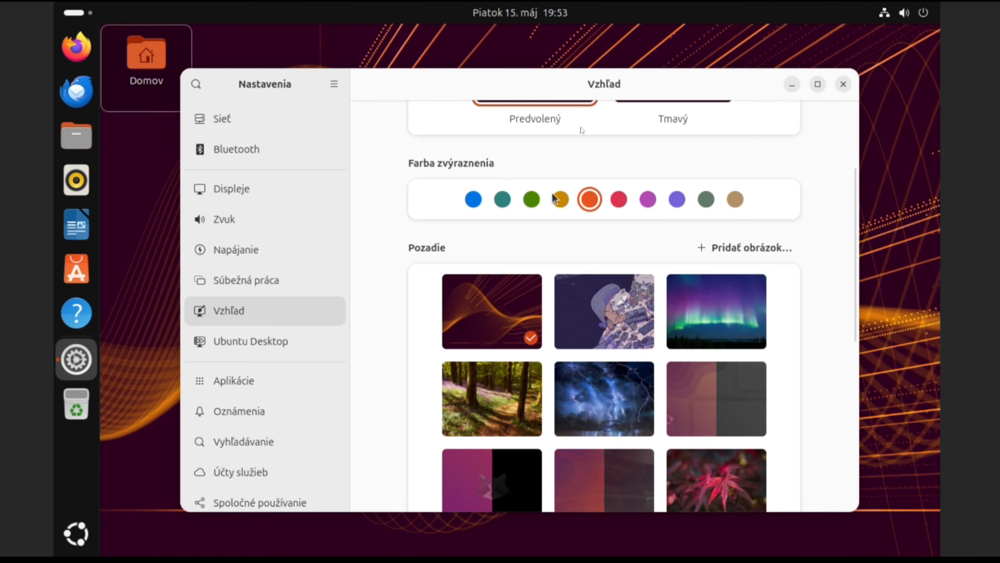
left_click_drag(859, 71, 615, 241)
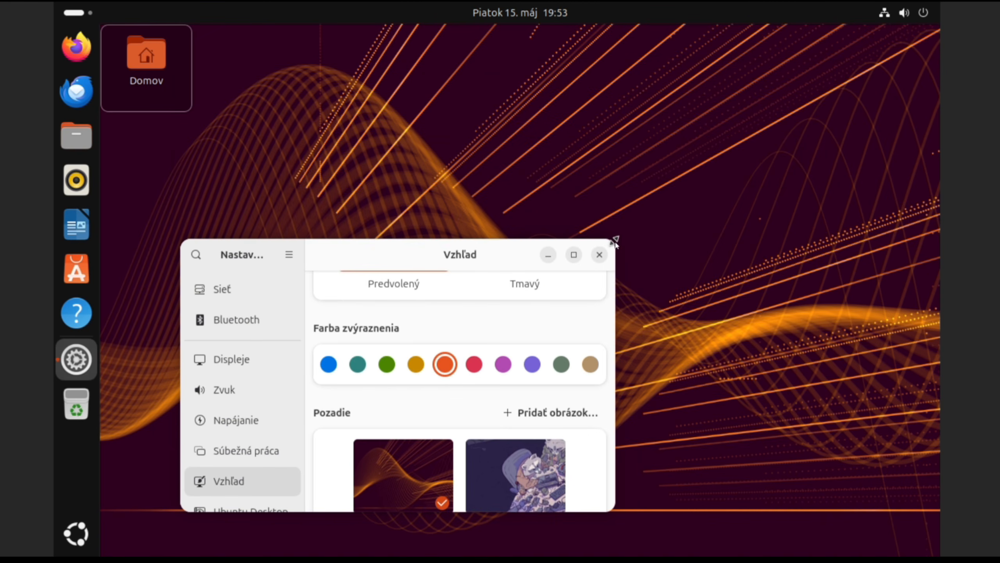
left_click_drag(509, 262, 621, 194)
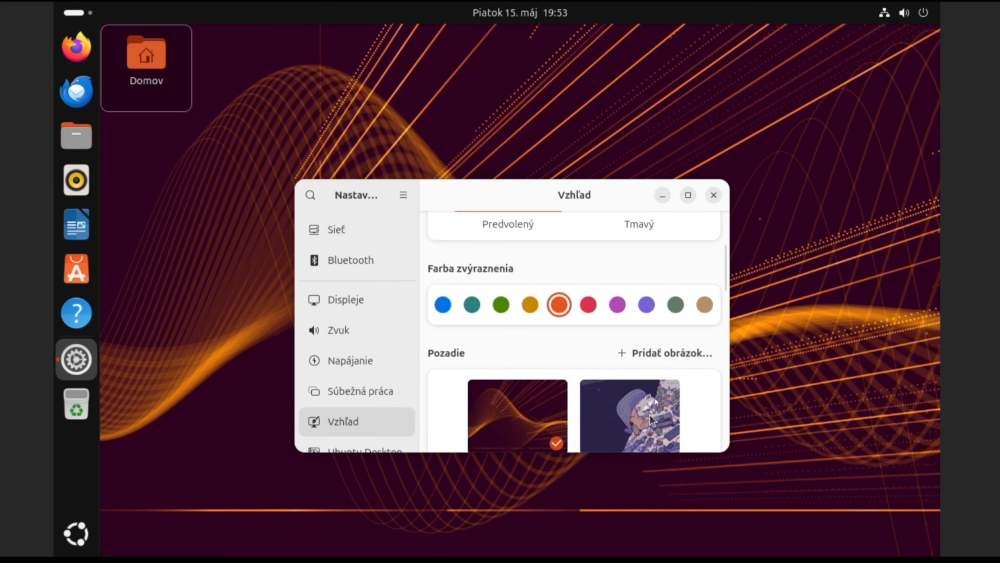
Step: Try the raccoon illustration, then set the aurora photo as the desktop wallpaper
left_click(646, 412)
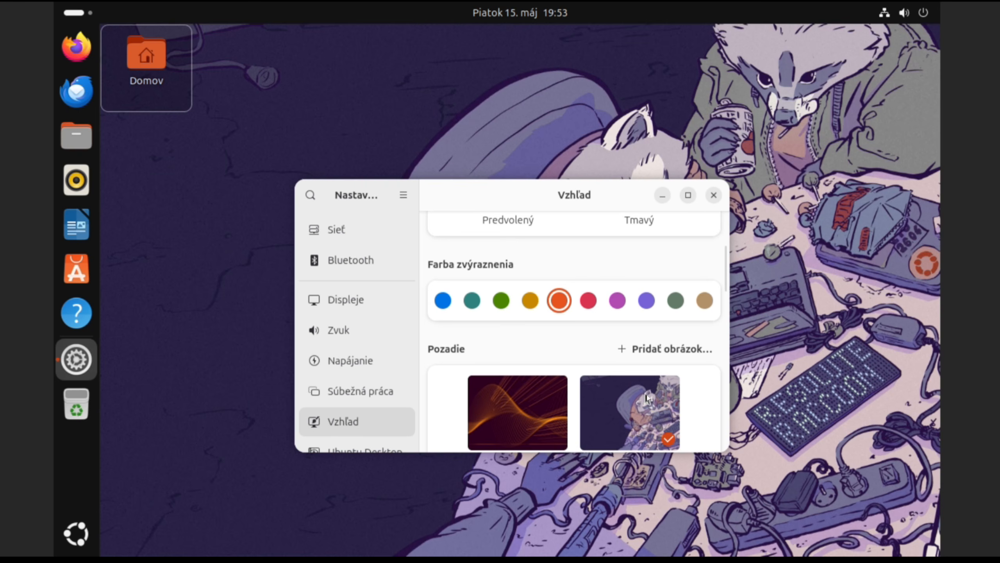
scroll(646, 402, "down", 5)
left_click(528, 372)
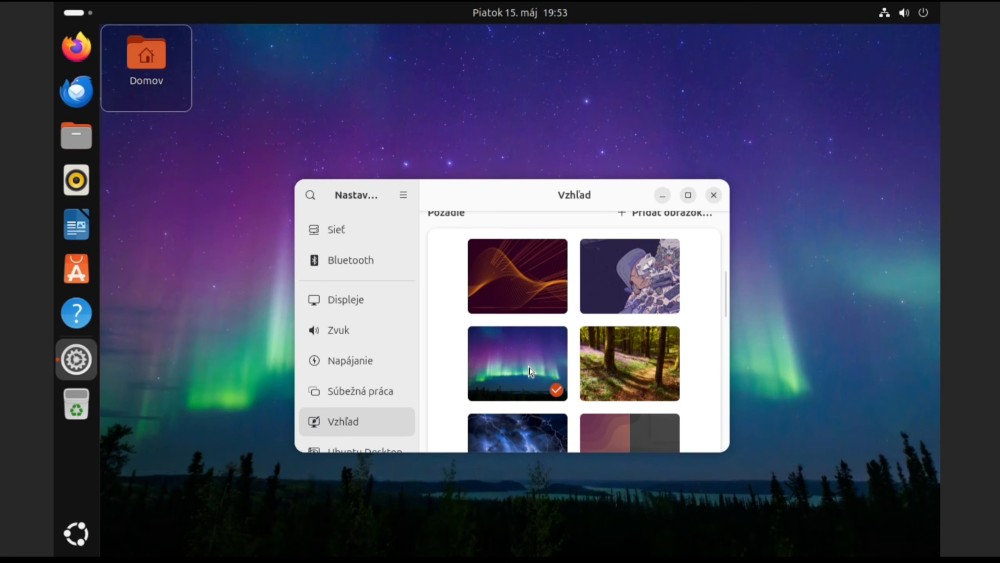
scroll(597, 367, "up", 8)
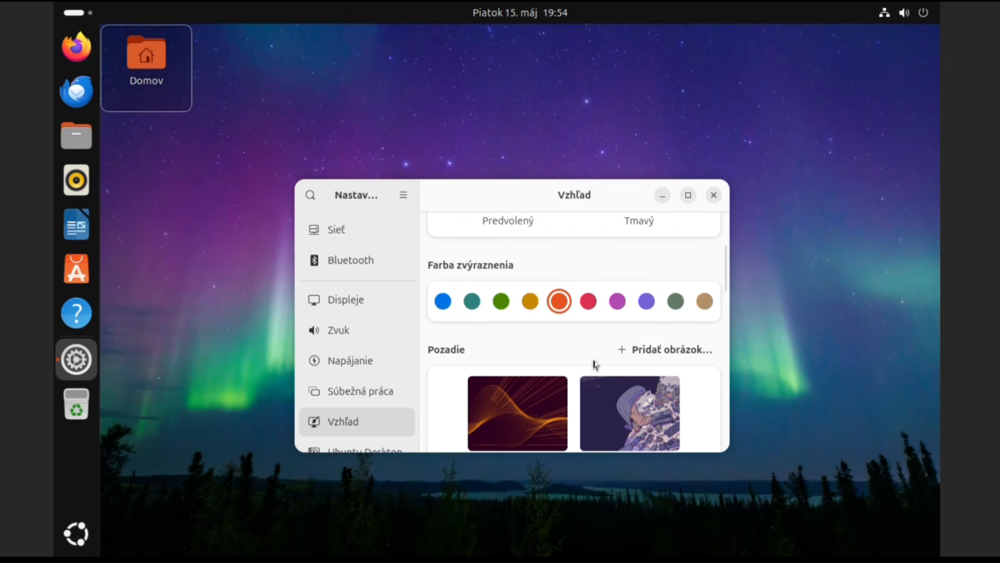
scroll(595, 364, "up", 2)
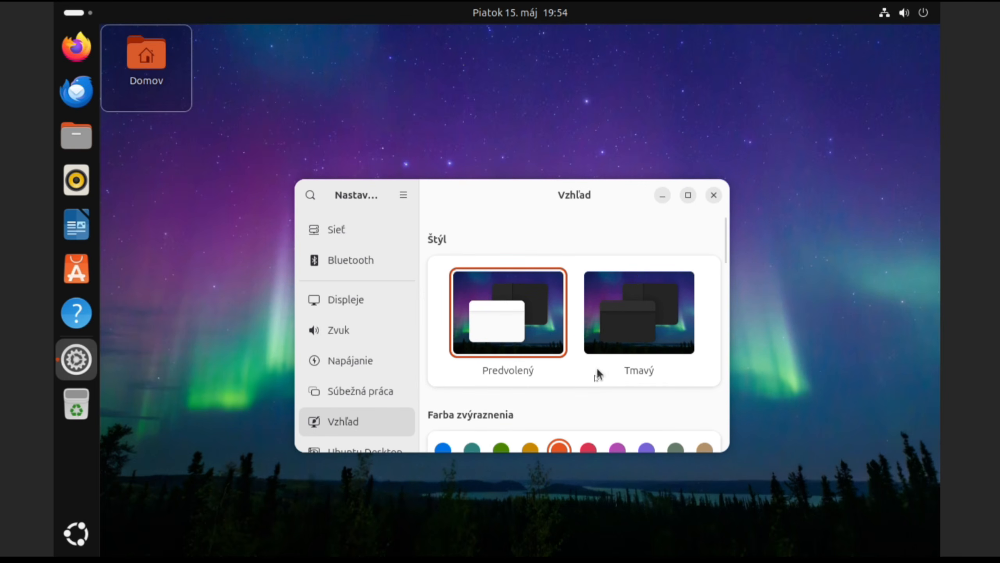
Step: Switch the style to dark and back to default, then set the purple Ubuntu wallpaper
left_click(635, 325)
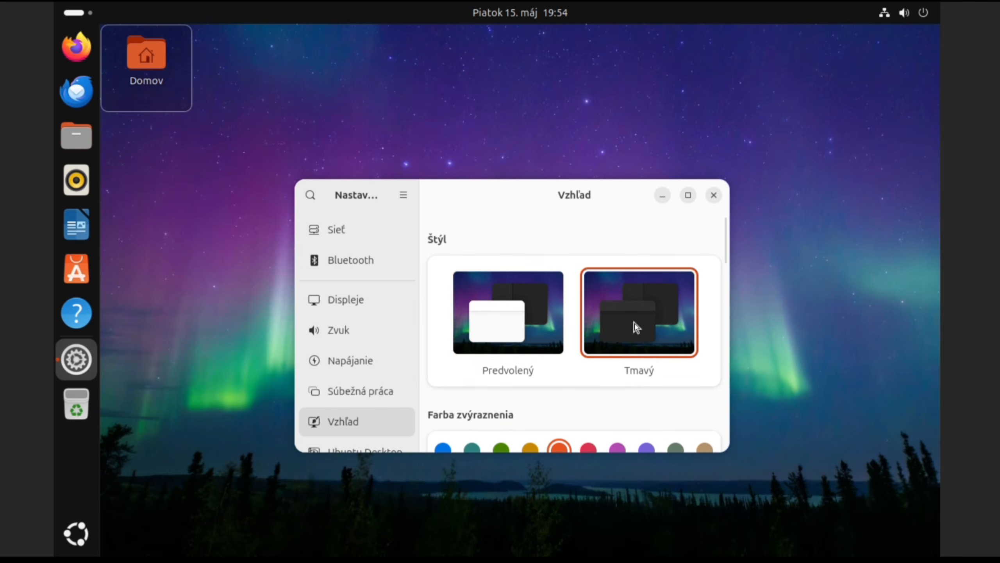
left_click(501, 322)
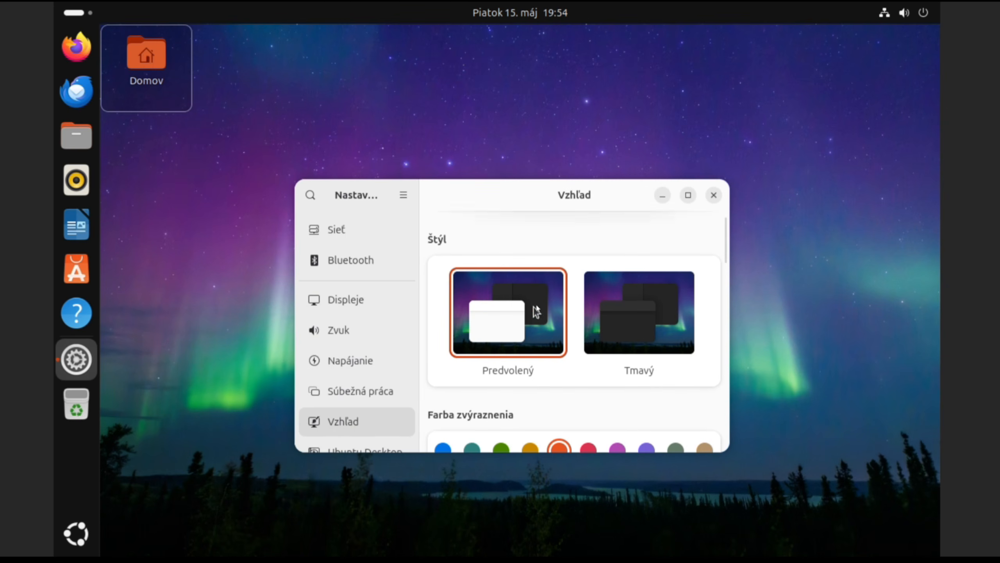
scroll(567, 365, "down", 4)
scroll(567, 364, "down", 10)
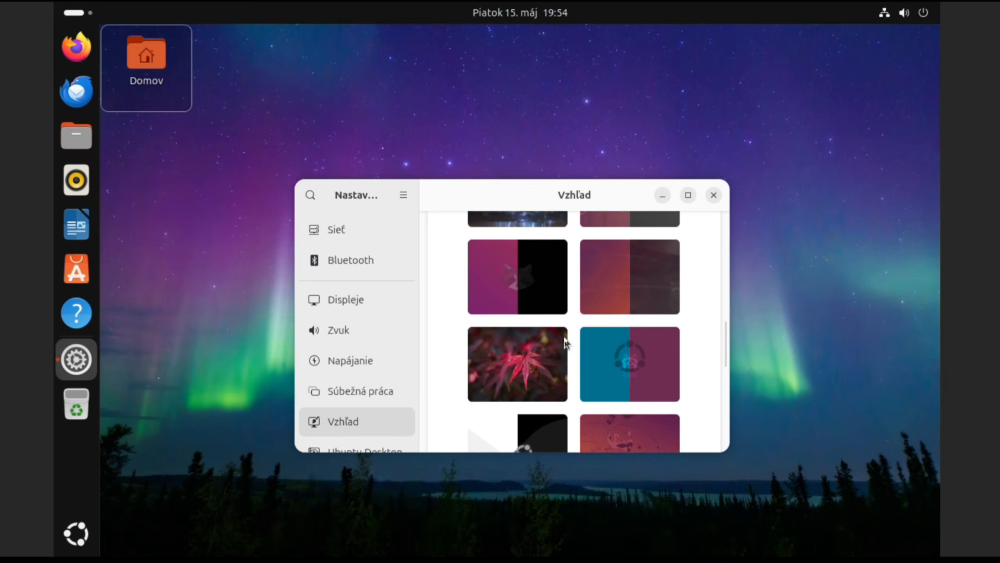
scroll(566, 343, "down", 3)
scroll(564, 338, "up", 2)
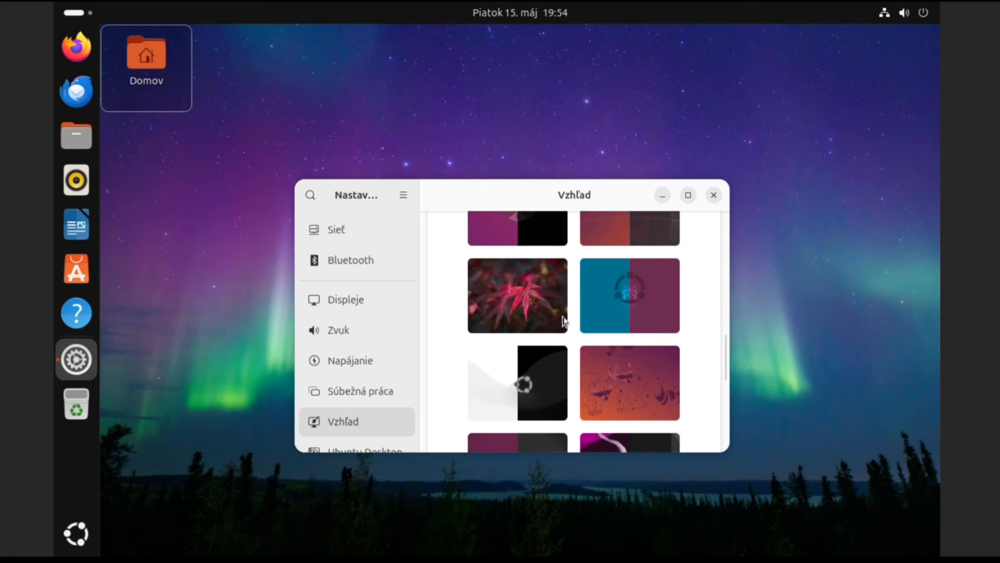
left_click(517, 287)
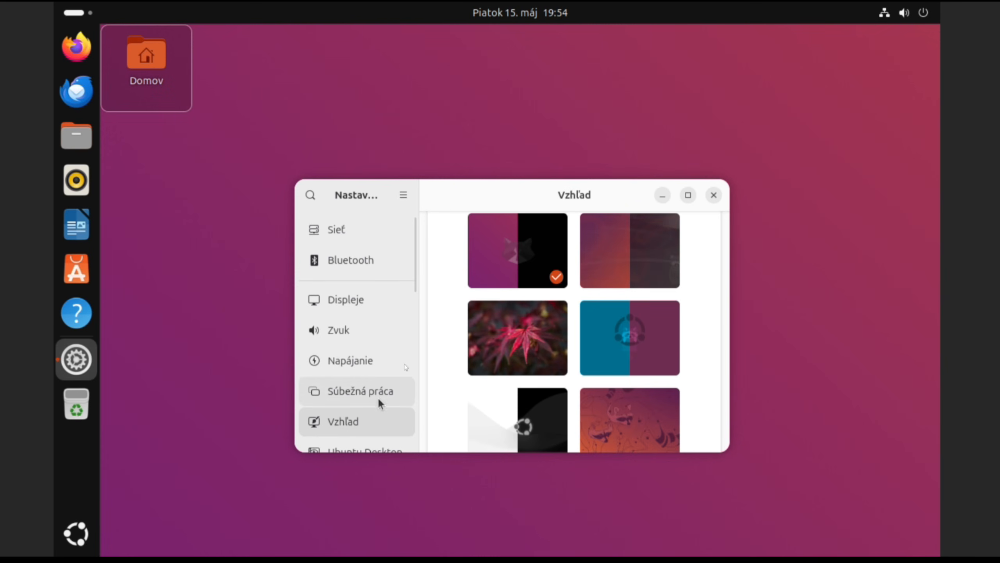
Step: Move the Settings window and go to the Ubuntu Desktop page
left_click_drag(536, 197, 562, 167)
scroll(394, 326, "down", 1)
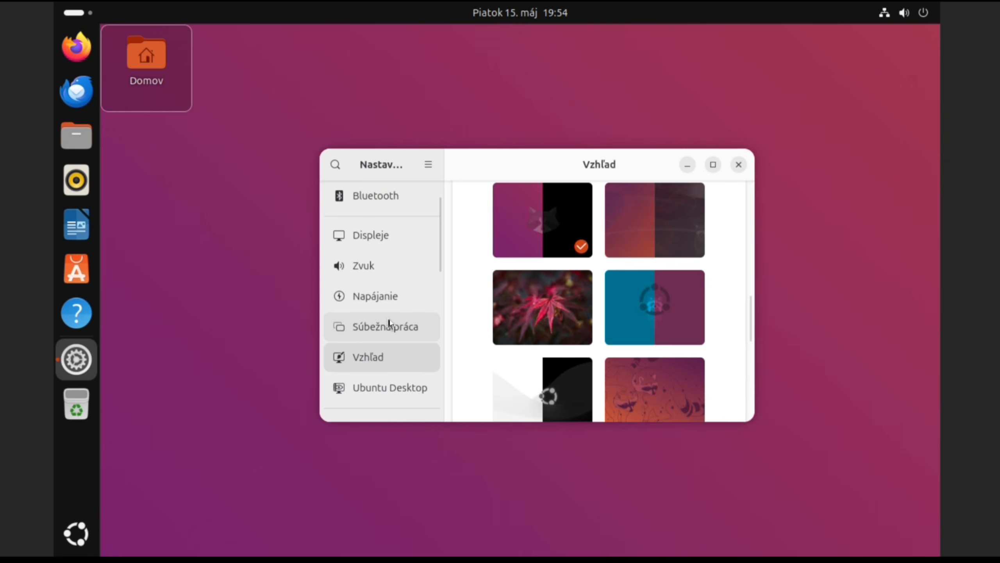
scroll(389, 322, "down", 2)
left_click(389, 321)
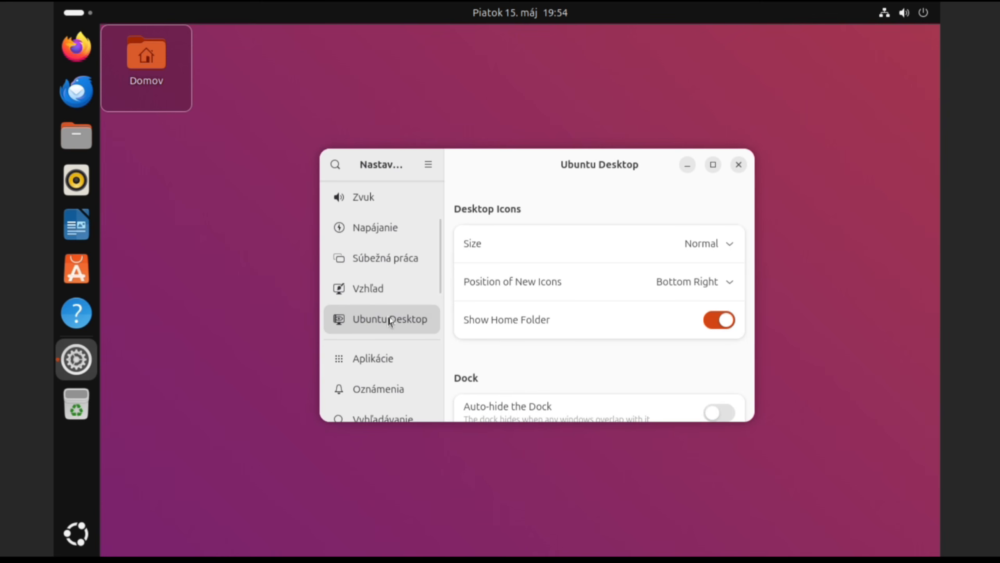
left_click(388, 291)
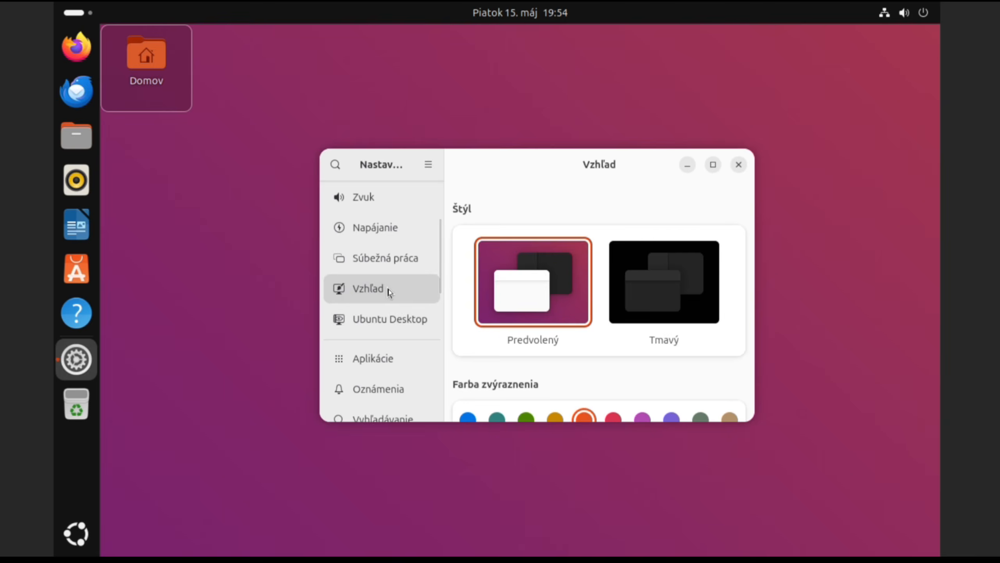
scroll(666, 339, "down", 2)
scroll(656, 344, "down", 2)
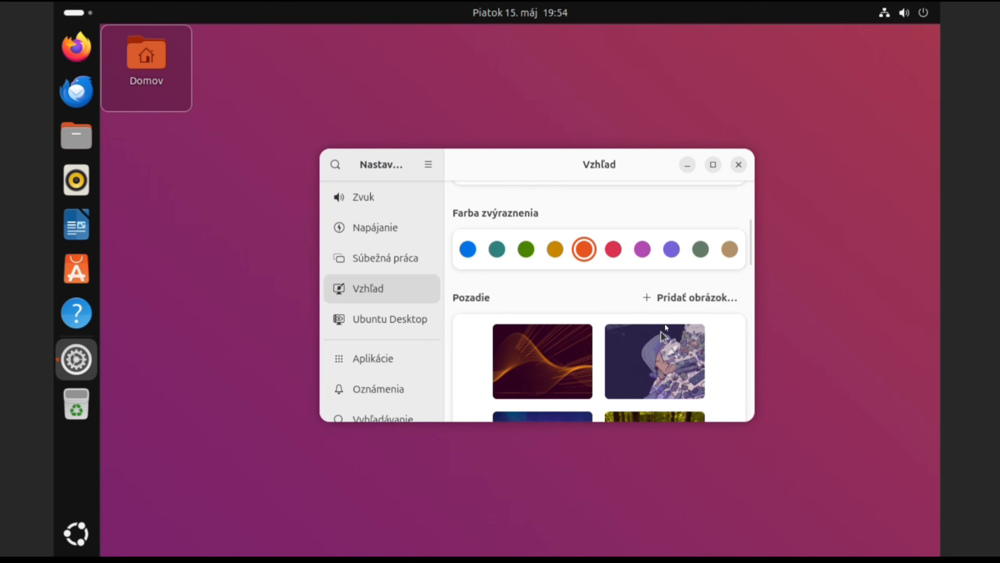
left_click(693, 293)
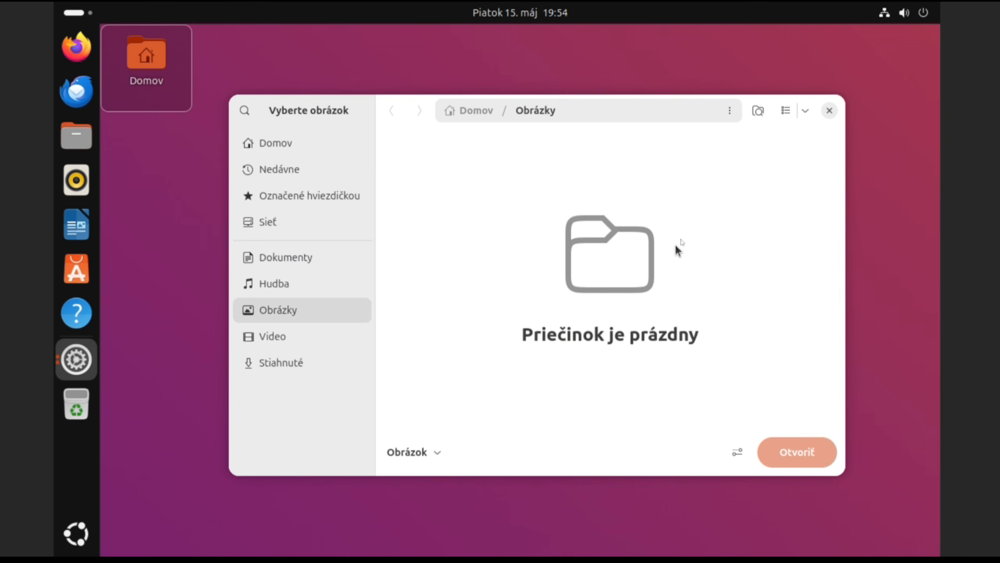
left_click(830, 111)
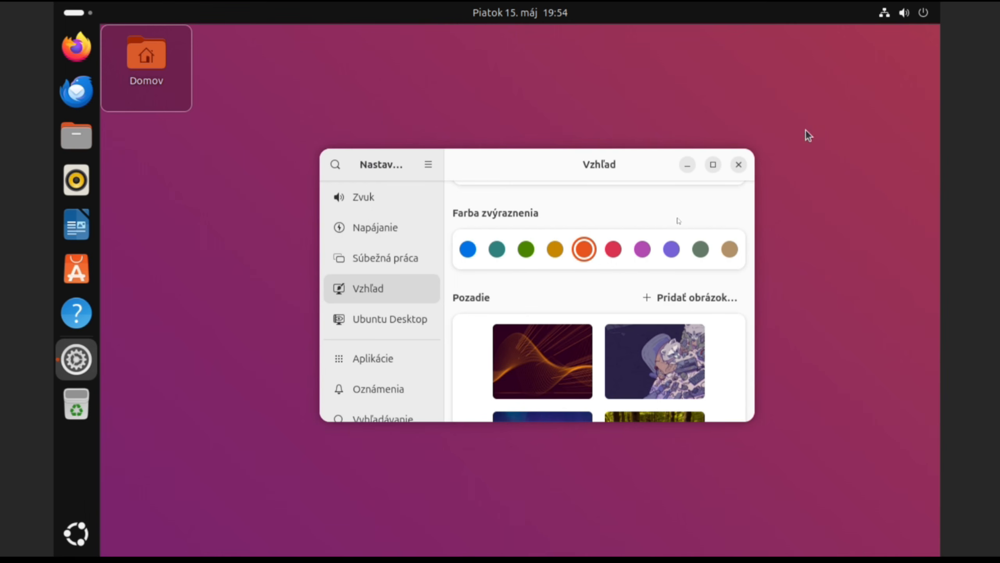
scroll(400, 321, "down", 2)
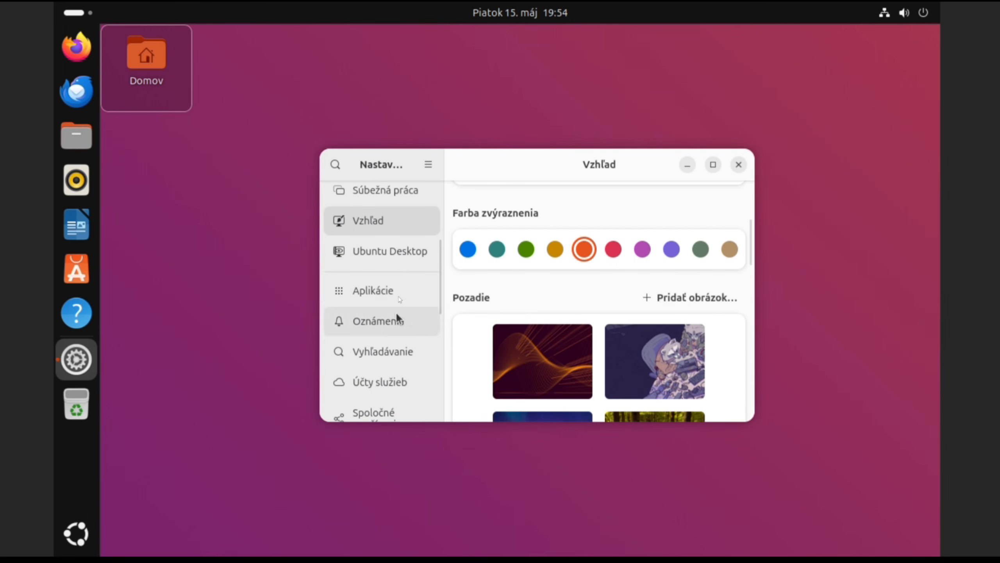
left_click(393, 250)
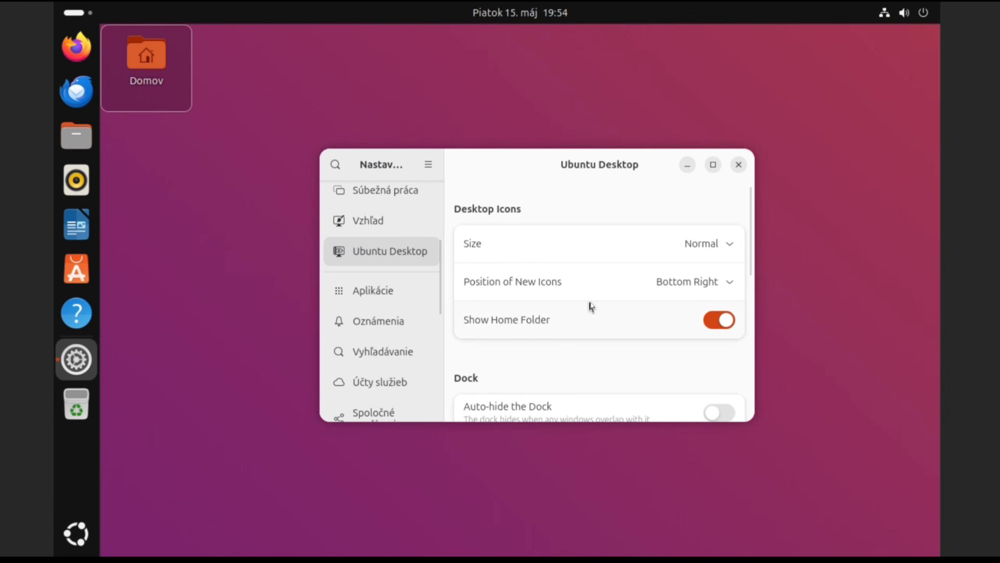
Step: Raise the dock Icon Size from 40 to 44 in the Dock section
scroll(591, 307, "down", 4)
scroll(591, 305, "down", 2)
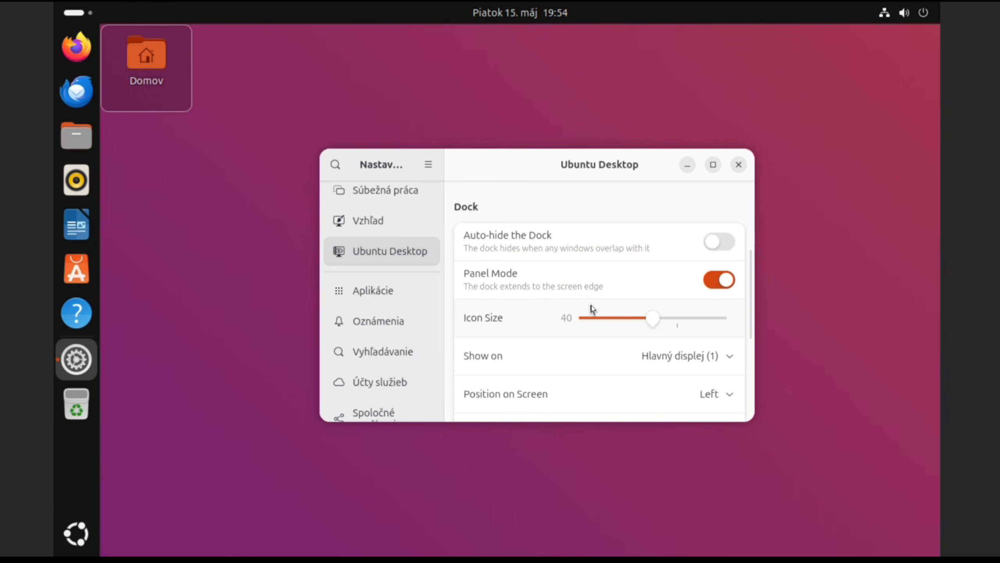
mouse_move(651, 326)
left_mouse_down()
mouse_move(604, 329)
mouse_move(669, 320)
left_mouse_up()
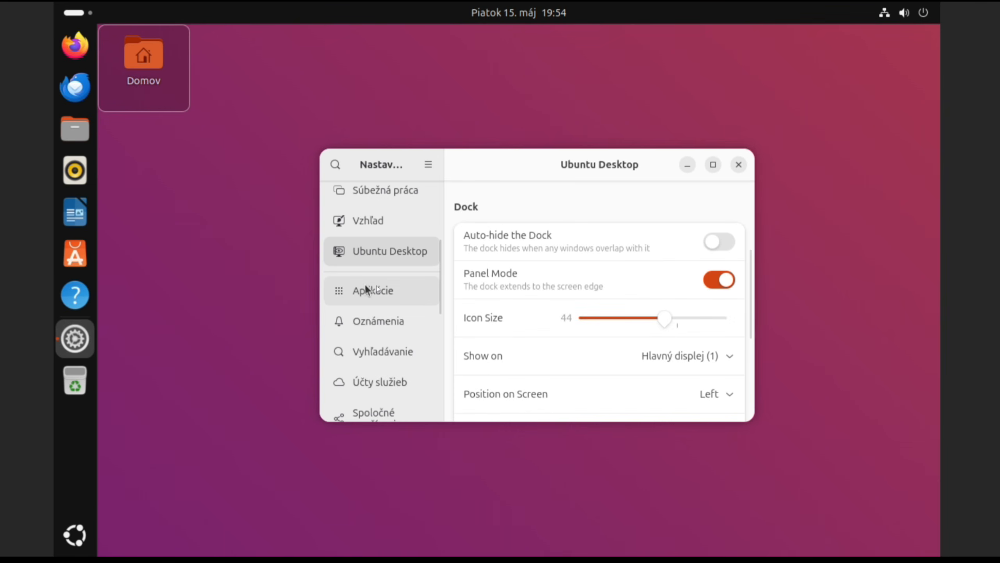
Step: Look through the Applications, Notifications and Search settings pages
left_click(381, 292)
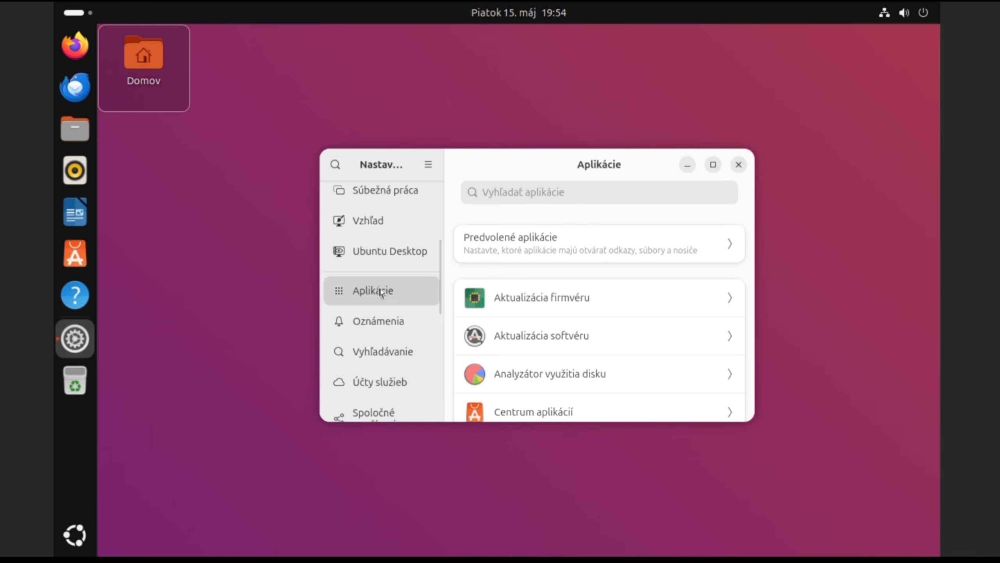
scroll(610, 333, "down", 5)
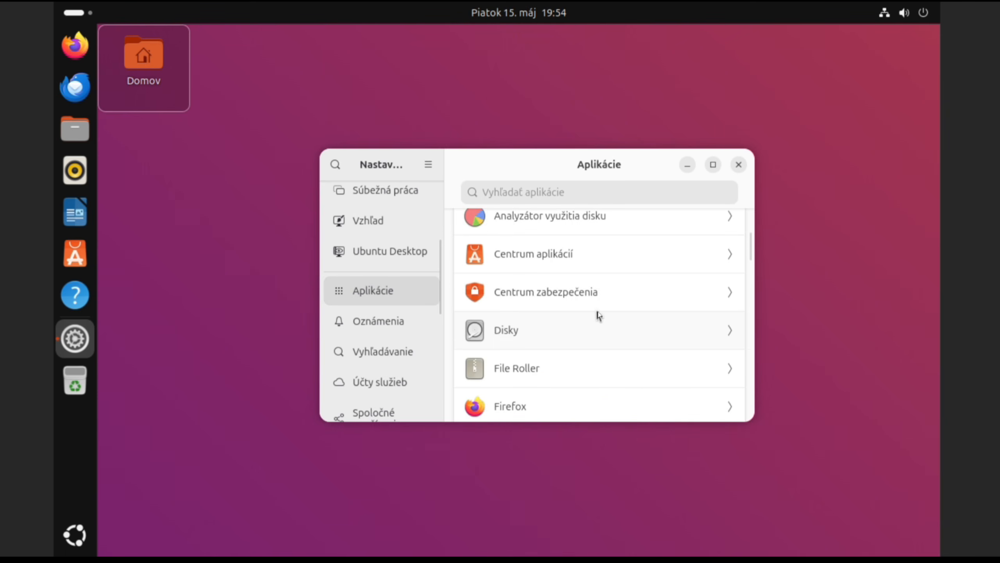
scroll(599, 315, "down", 6)
scroll(599, 302, "down", 10)
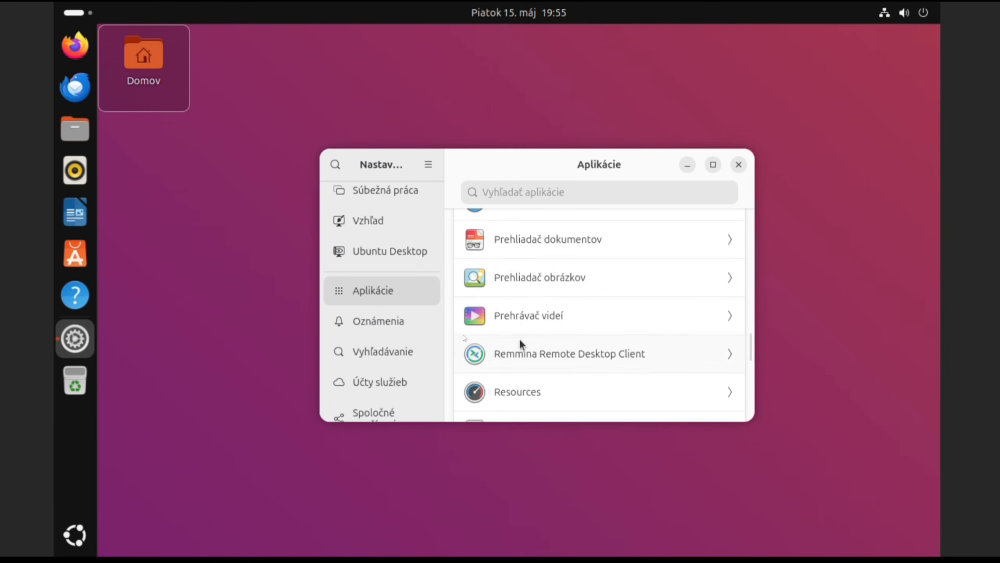
left_click(388, 321)
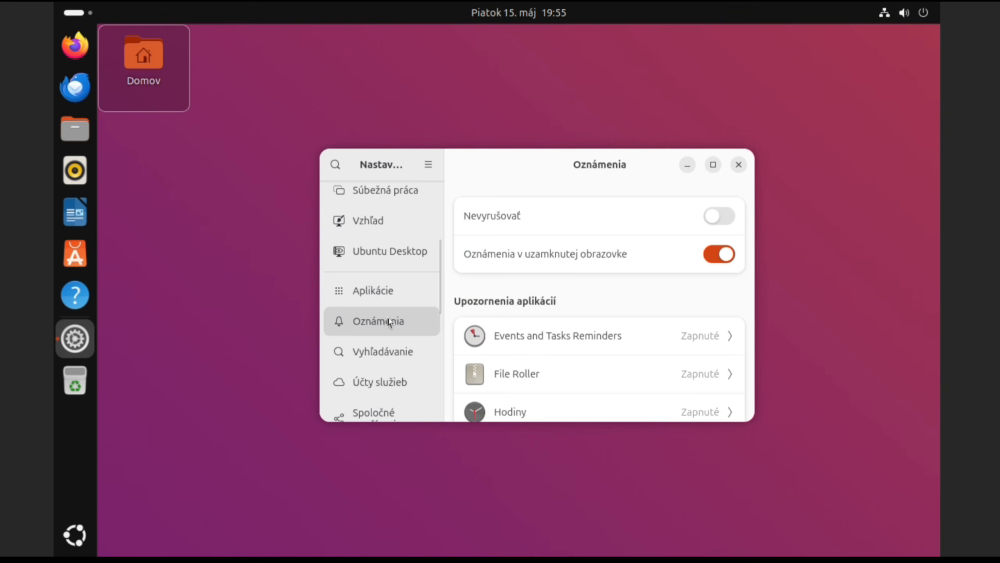
left_click(398, 348)
scroll(585, 333, "down", 3)
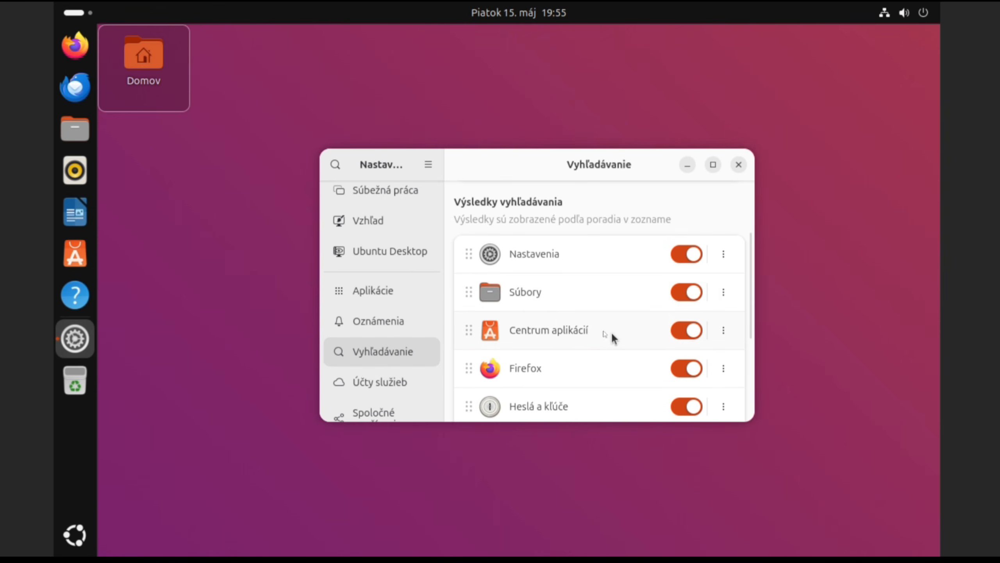
scroll(415, 301, "down", 2)
scroll(415, 301, "down", 2)
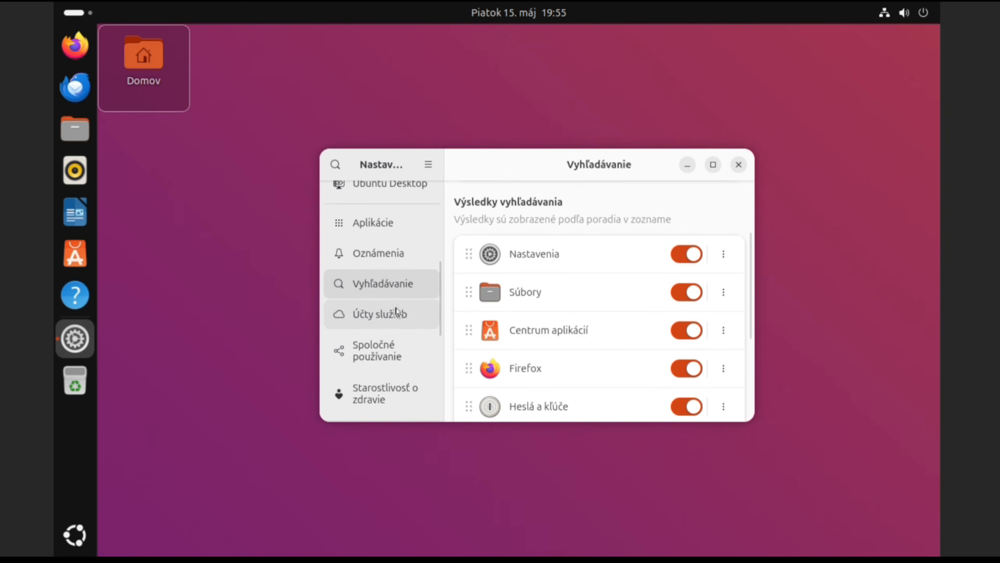
Step: Look through the Online Accounts, Sharing and Keyboard settings pages
left_click(395, 307)
left_click(392, 354)
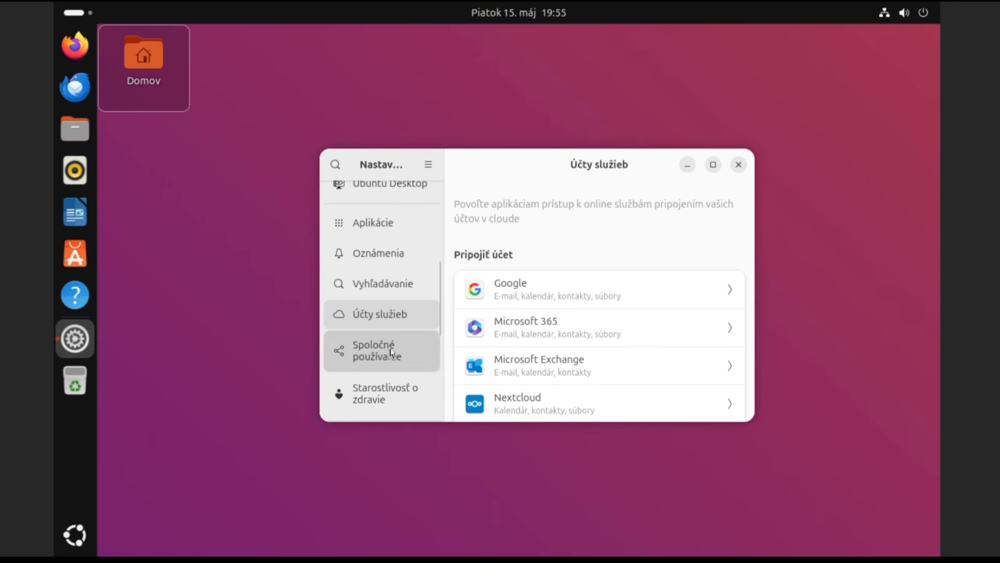
scroll(389, 321, "down", 1)
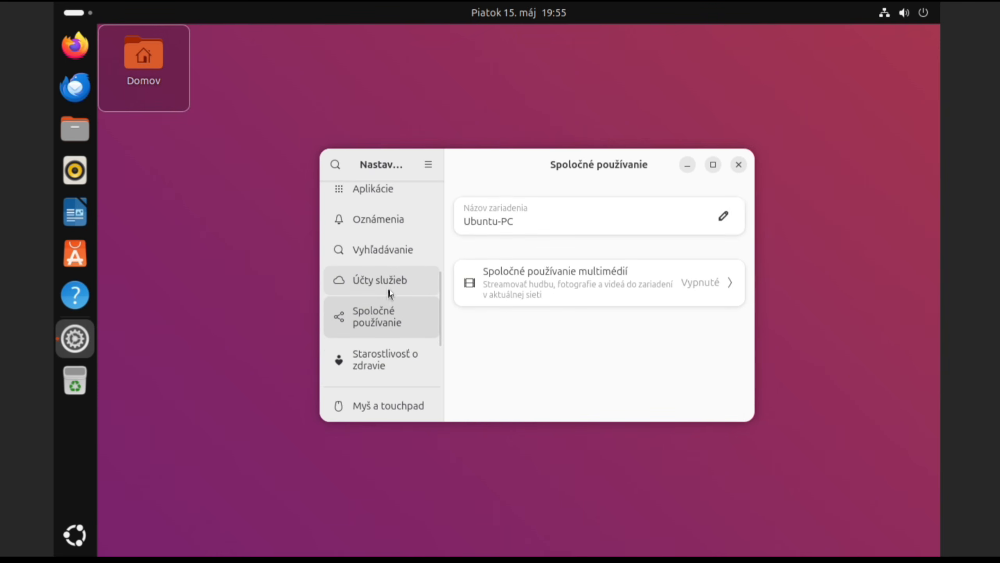
scroll(392, 319, "down", 2)
scroll(399, 307, "down", 3)
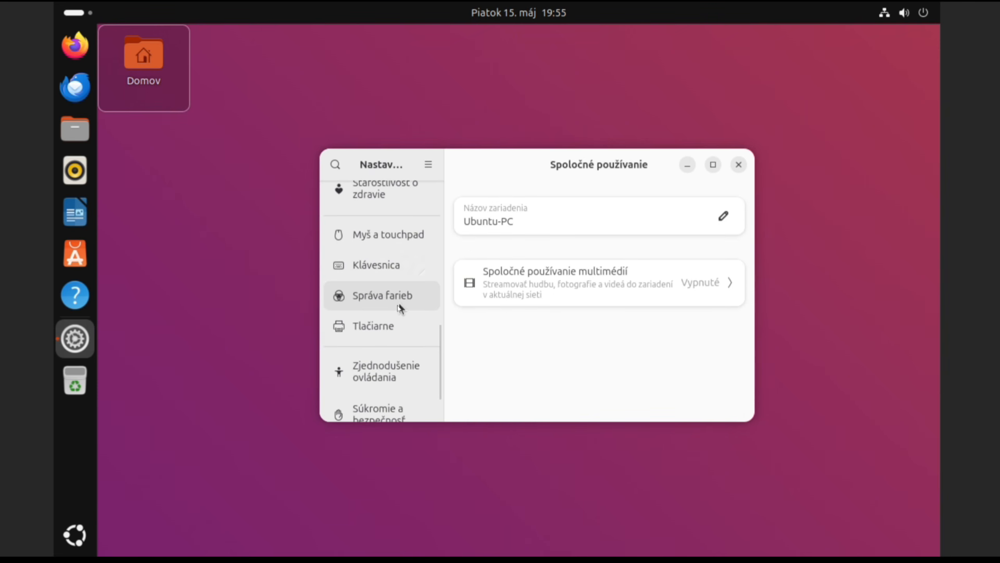
left_click(394, 266)
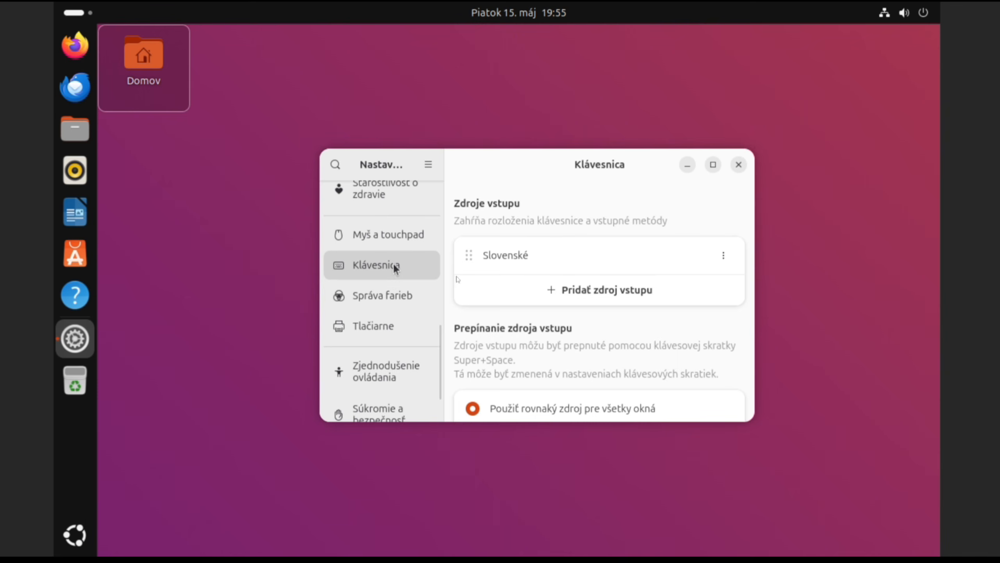
scroll(577, 297, "down", 2)
scroll(576, 286, "up", 1)
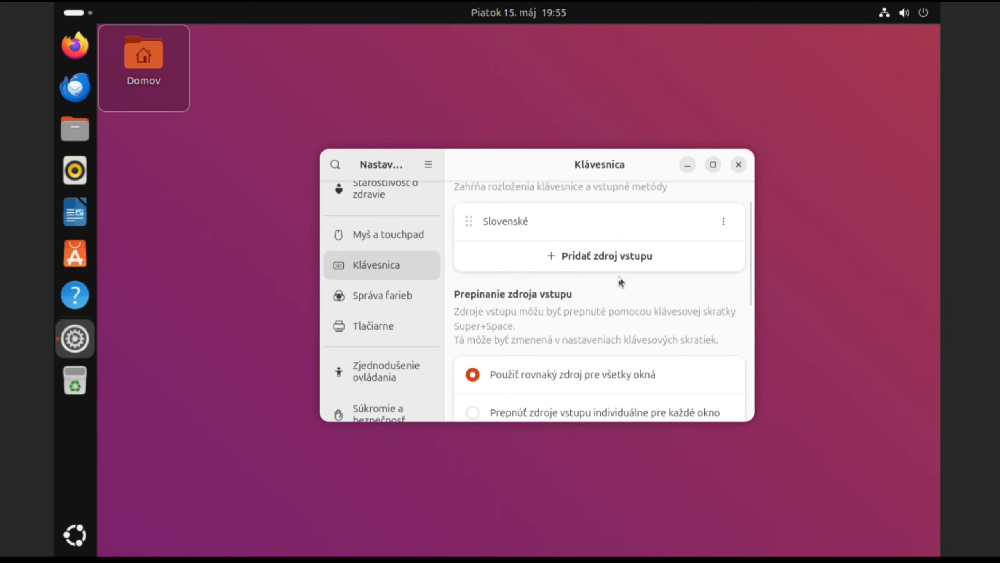
scroll(621, 273, "down", 1)
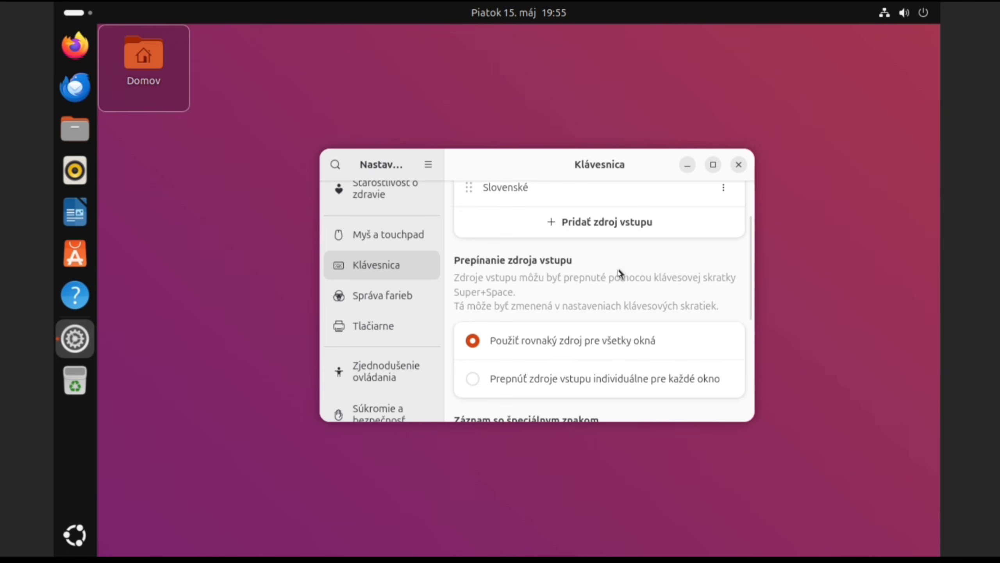
Step: View Color Management, Printers, Privacy and Security, and System, then close Settings
left_click(380, 298)
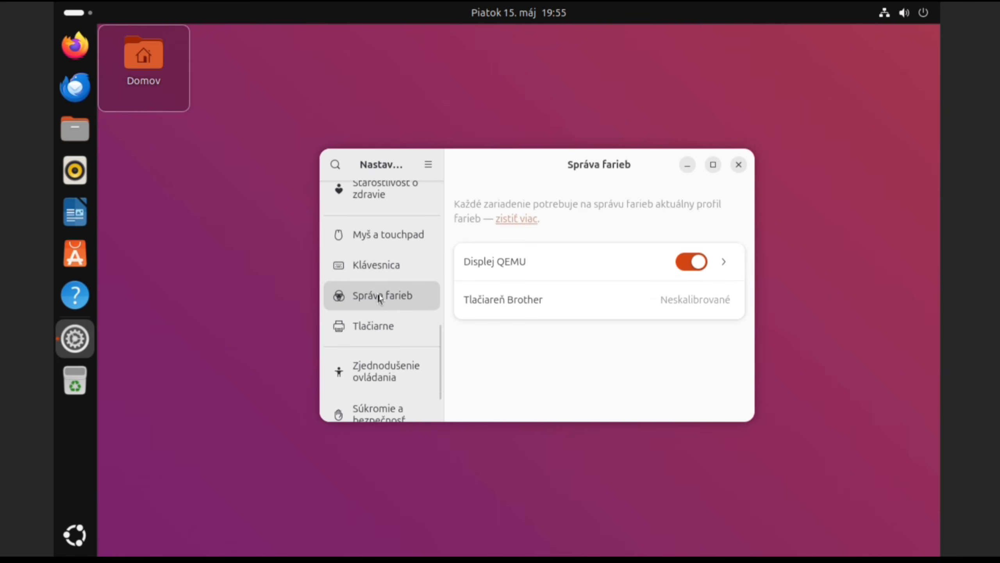
scroll(384, 317, "down", 1)
left_click(383, 277)
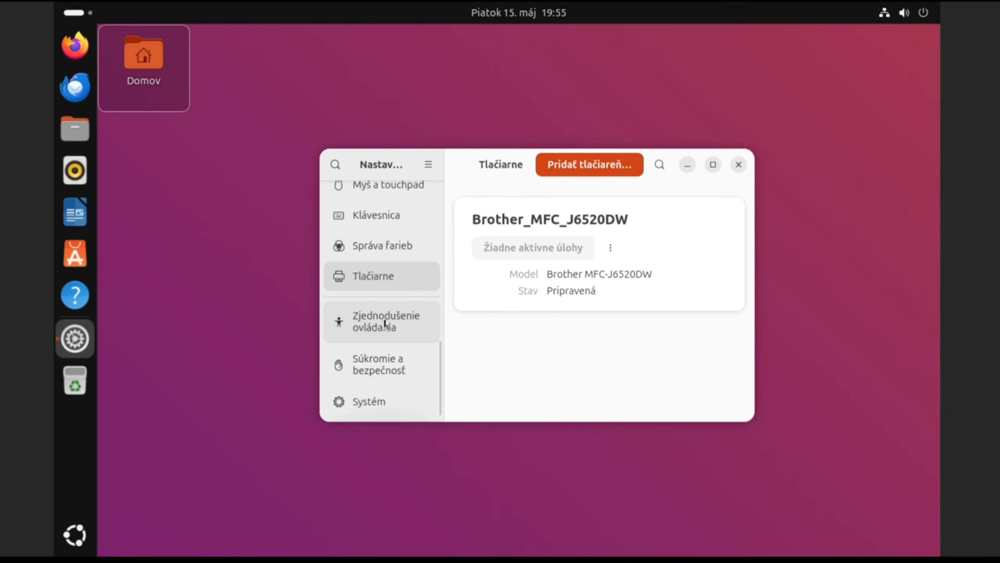
left_click(389, 357)
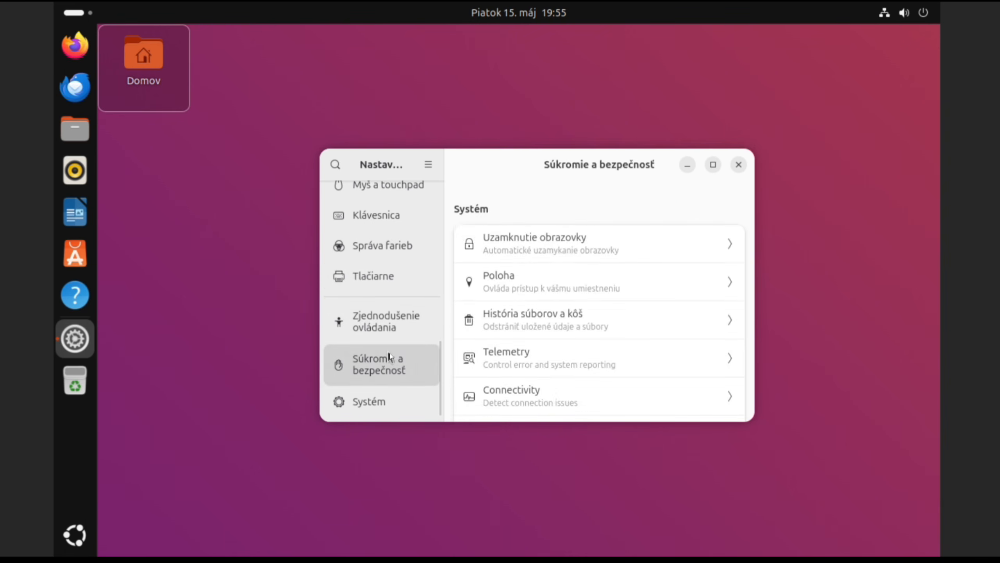
scroll(571, 313, "down", 3)
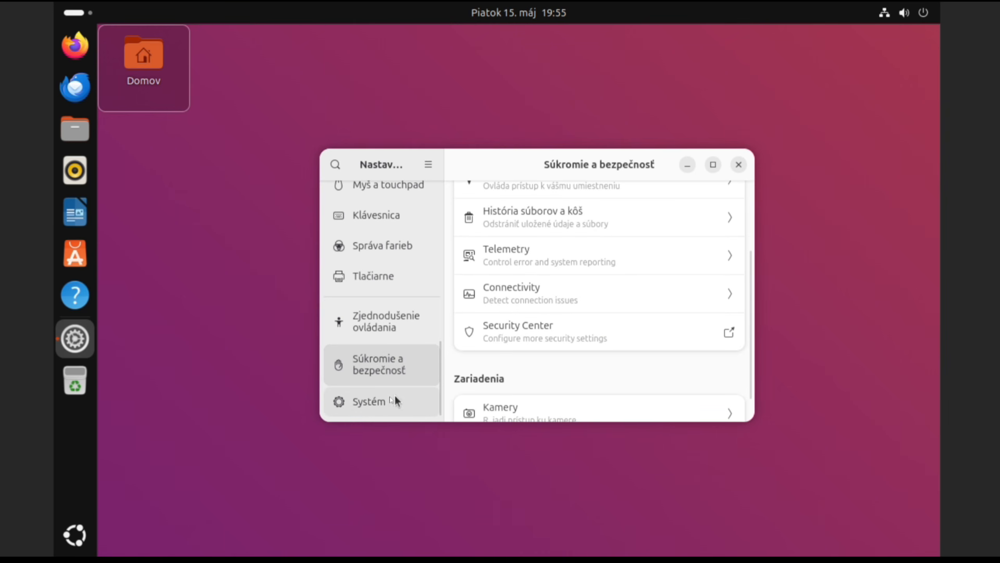
left_click(383, 405)
scroll(592, 318, "down", 2)
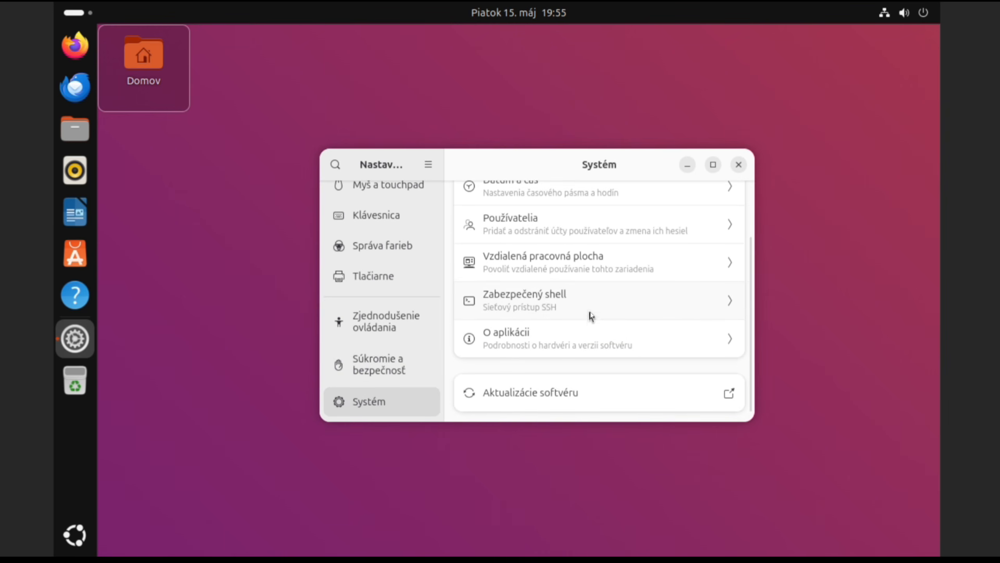
left_click(738, 165)
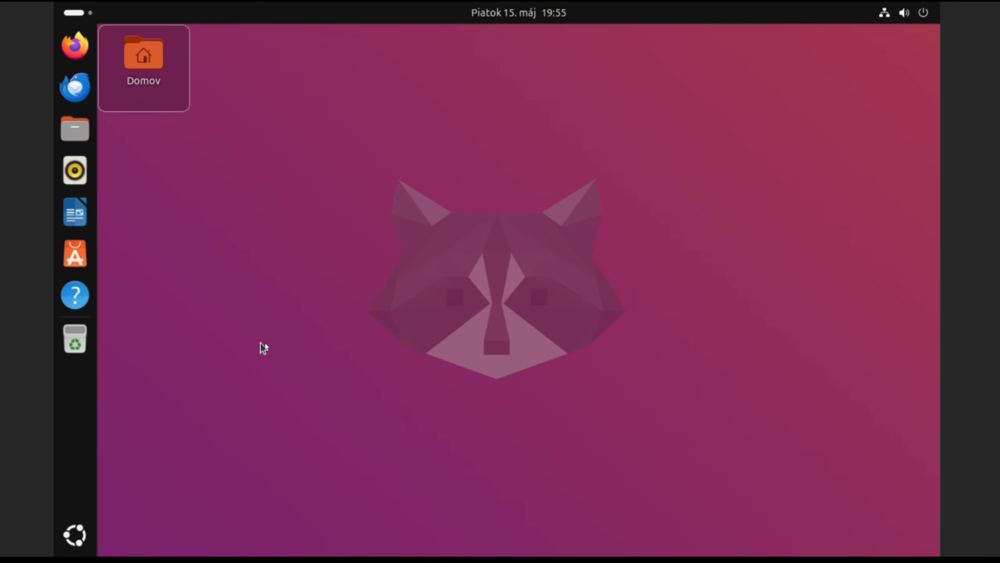
Step: Create a folder named 'Moj priecinok' in the home folder
left_click(76, 128)
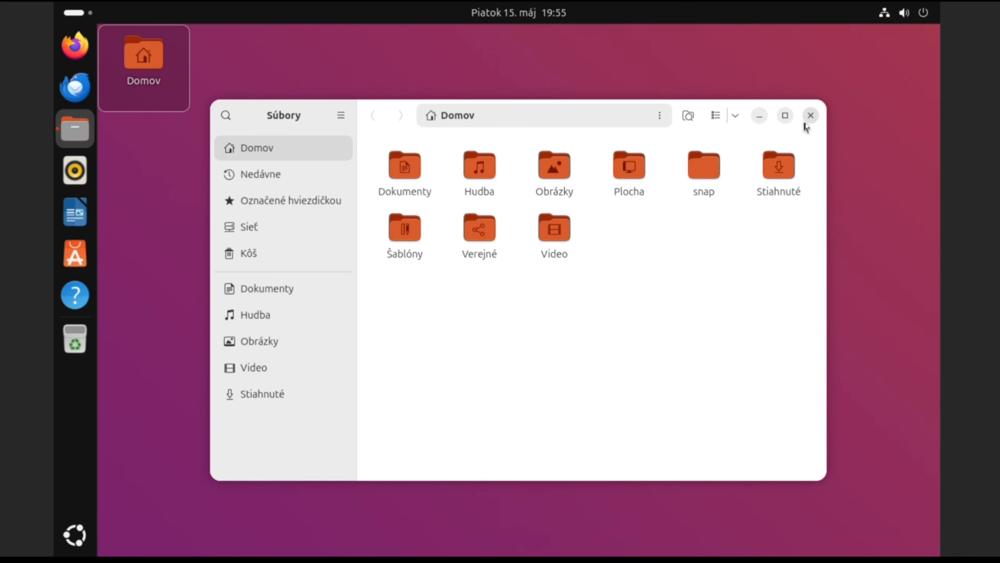
right_click(472, 312)
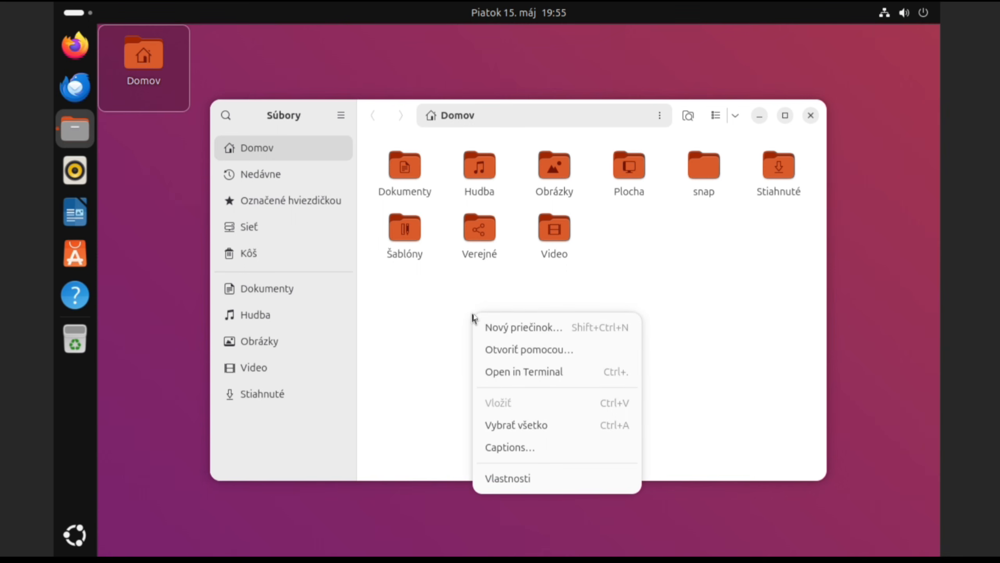
left_click(511, 328)
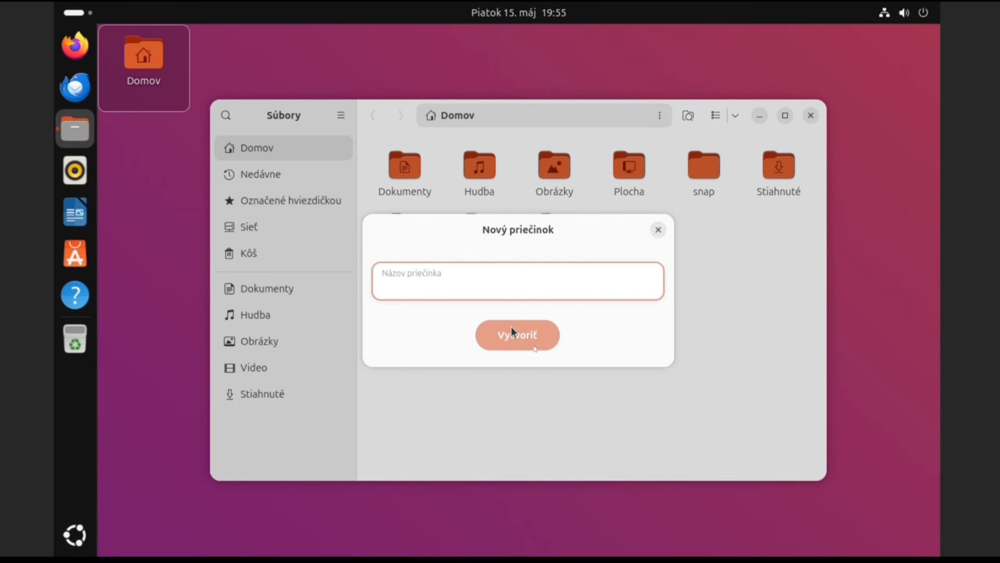
type("Moj priecinok")
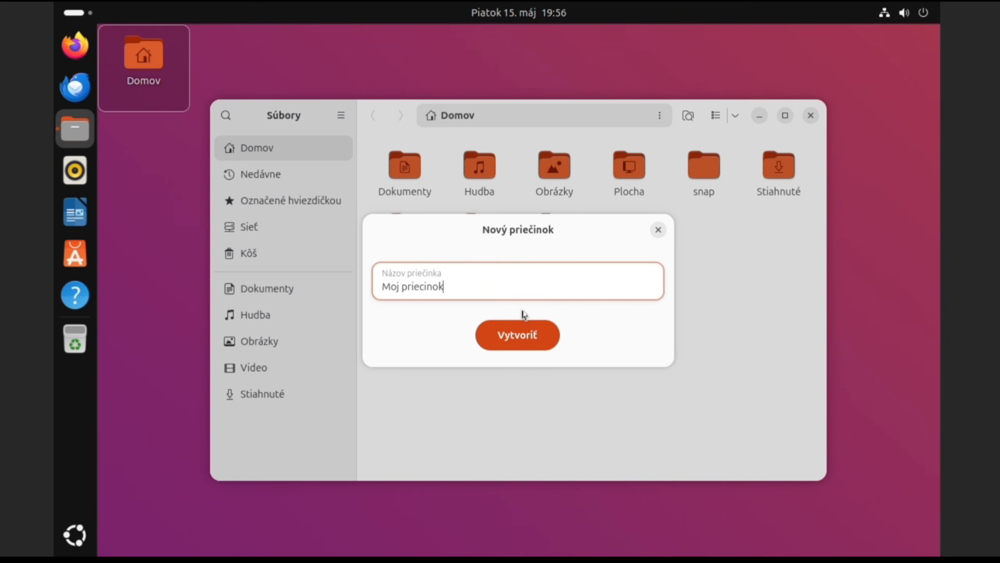
left_click(519, 335)
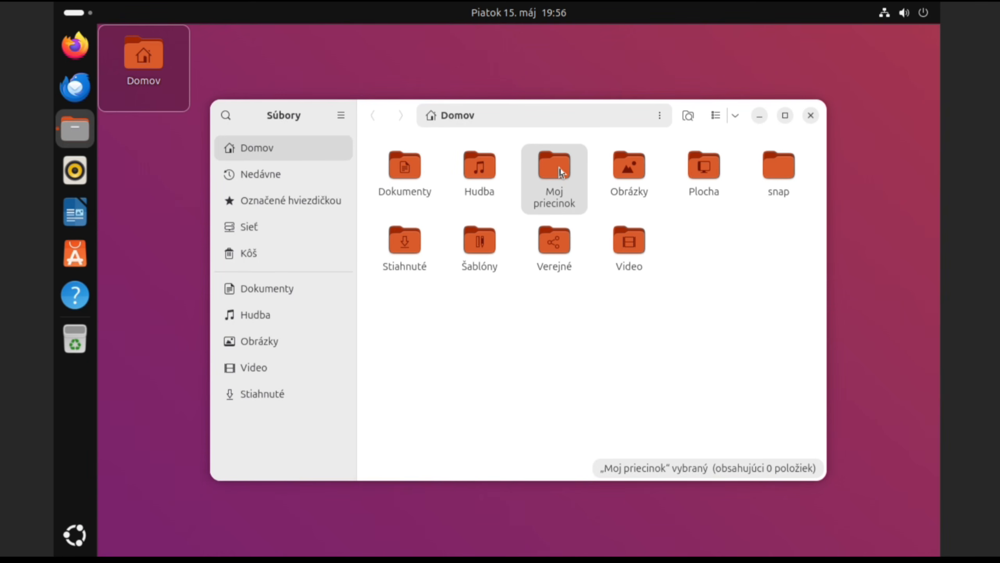
Step: Create a desktop folder named 'Novy priecinok', then open and close it
right_click(285, 50)
left_click(342, 70)
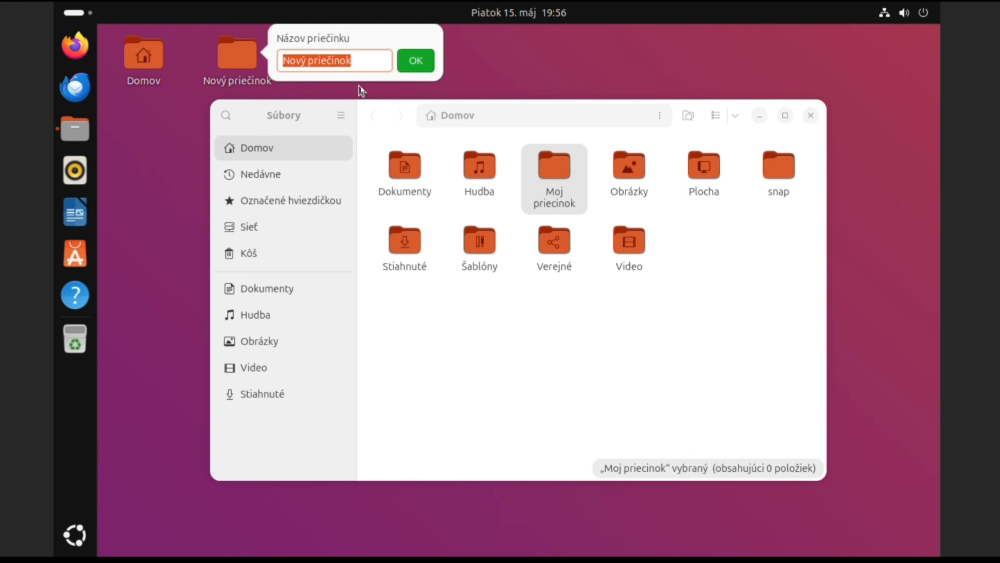
type("Novy p")
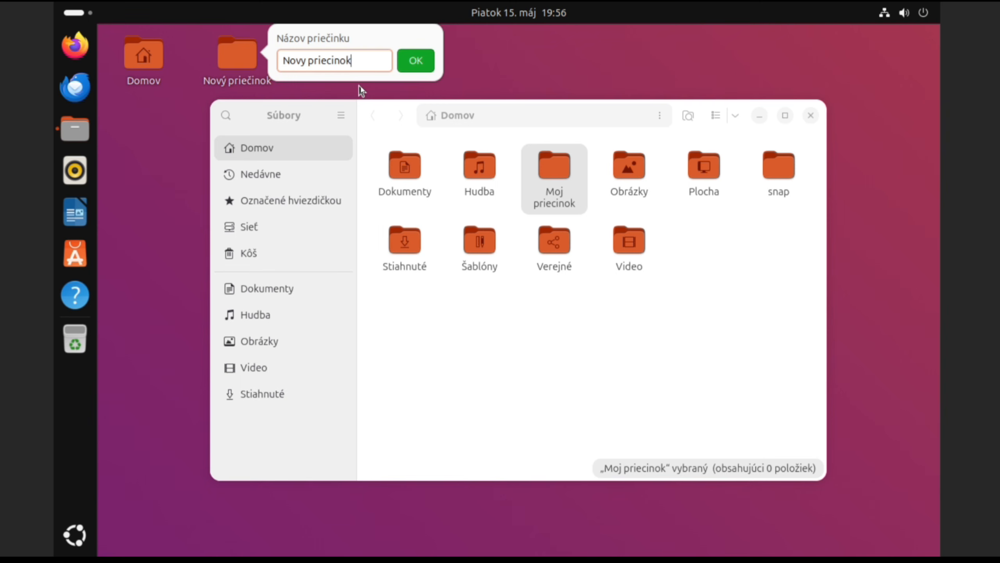
key("Return")
double_click(246, 63)
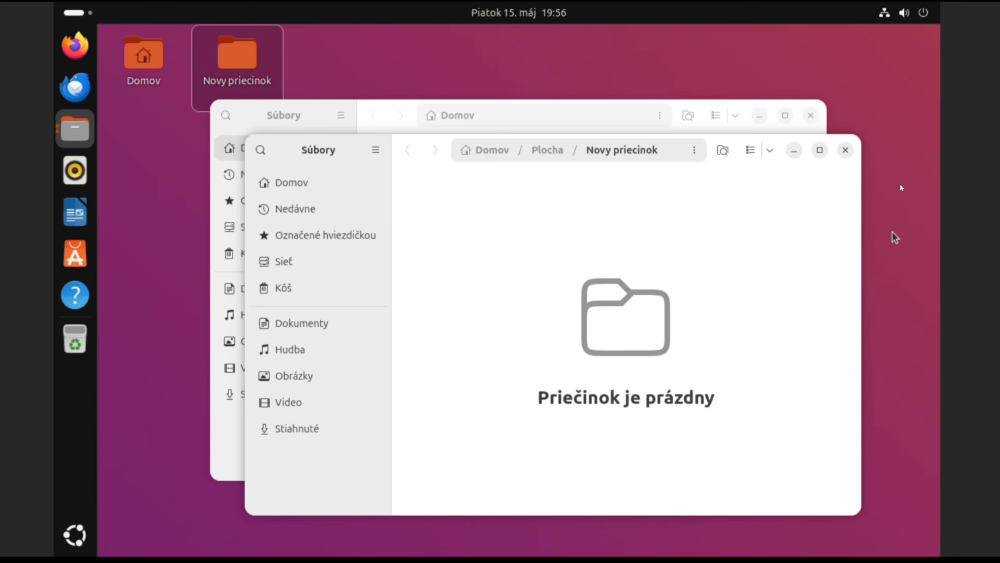
left_click(845, 150)
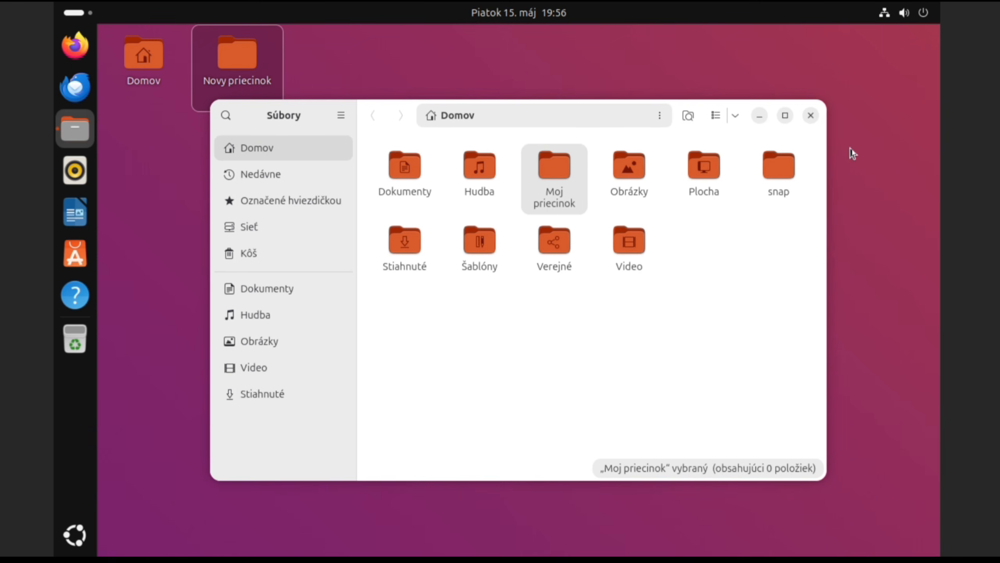
Step: Check Moj priecinok's permissions, keeping group create-and-delete access, then close Files
right_click(558, 177)
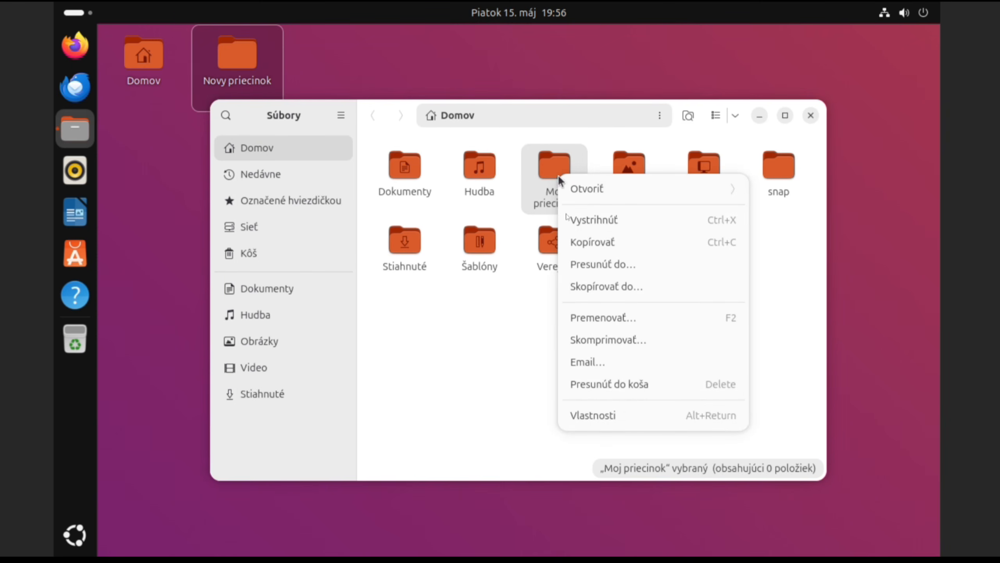
left_click(610, 417)
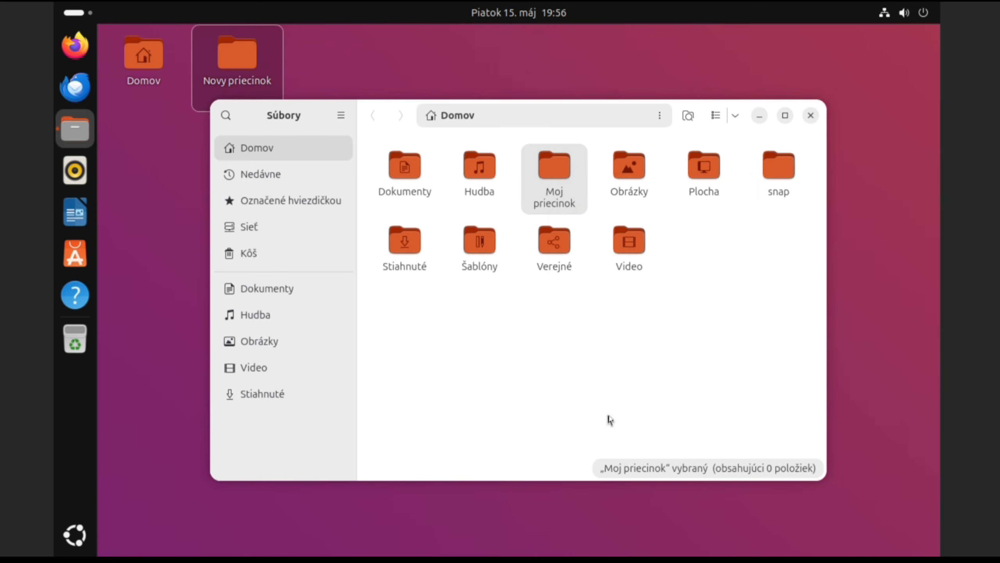
scroll(590, 377, "down", 2)
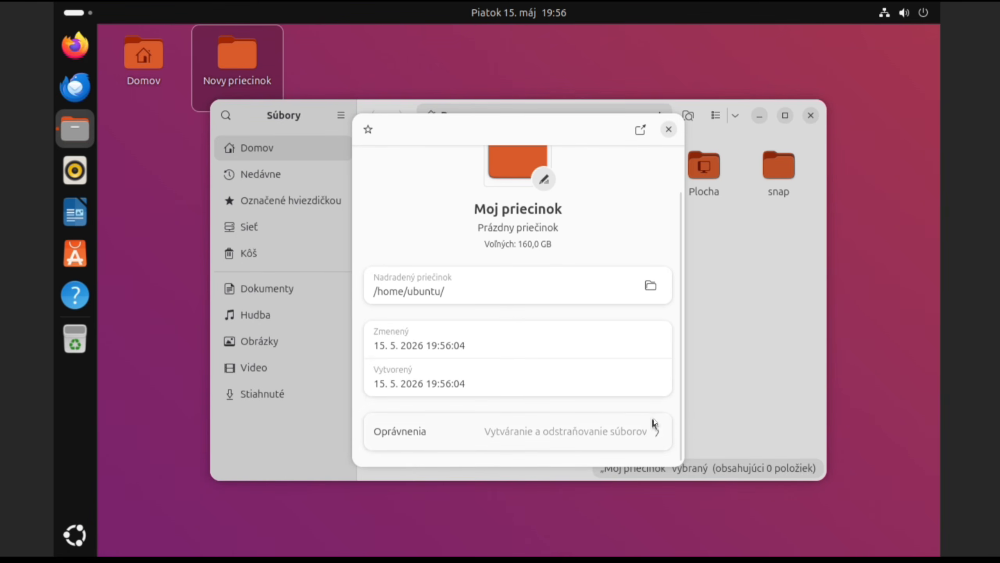
left_click(658, 432)
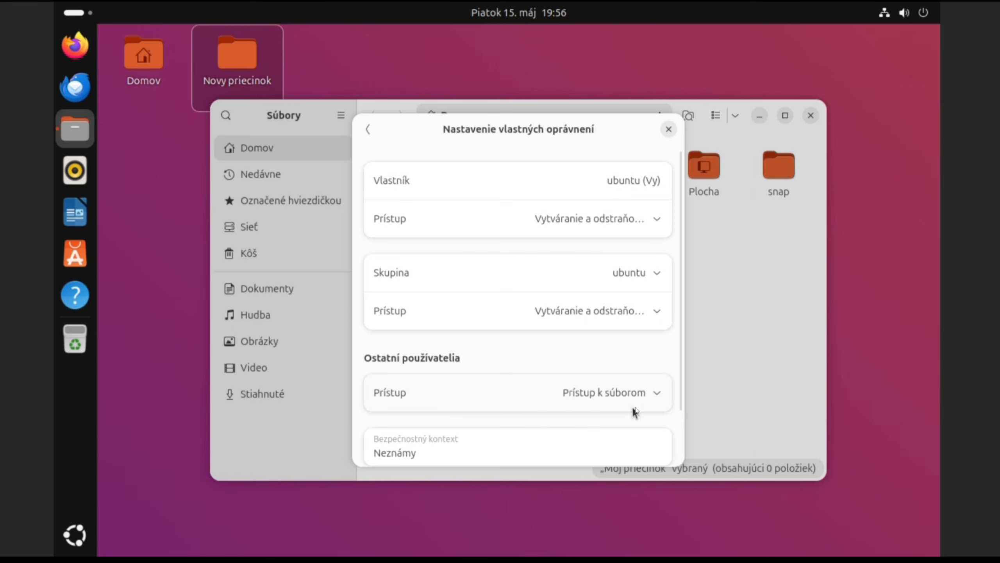
left_click(657, 312)
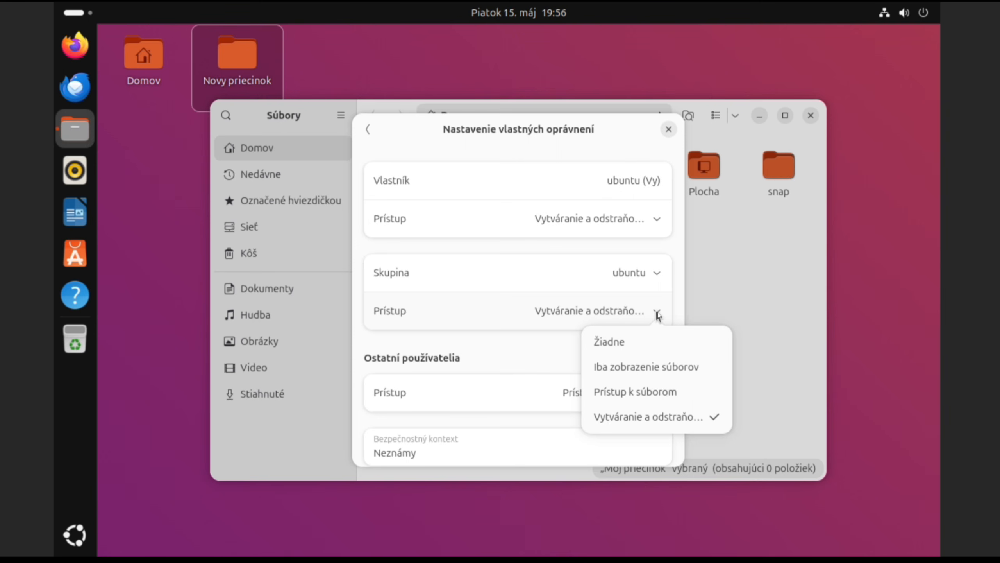
left_click(664, 416)
scroll(637, 380, "down", 2)
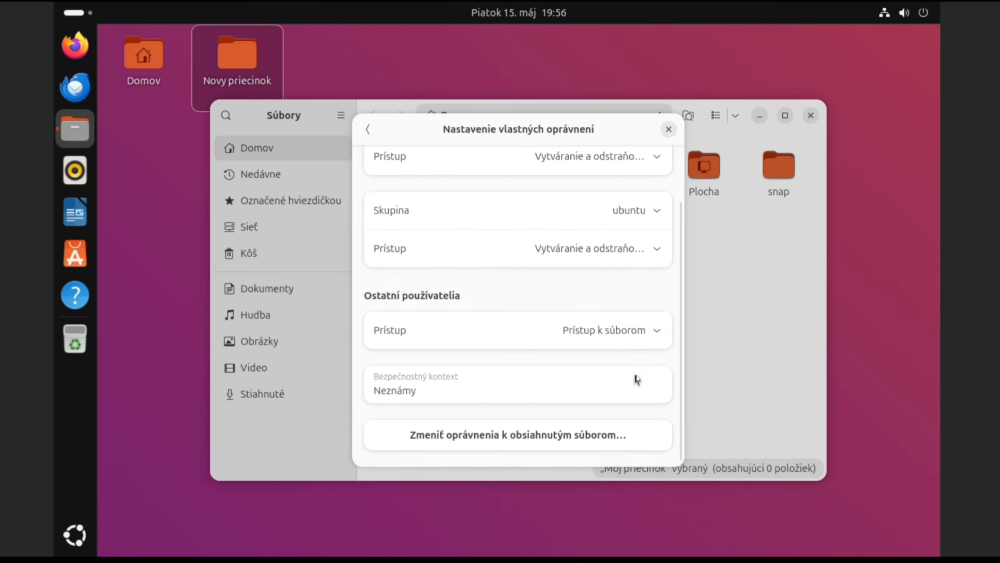
left_click(668, 130)
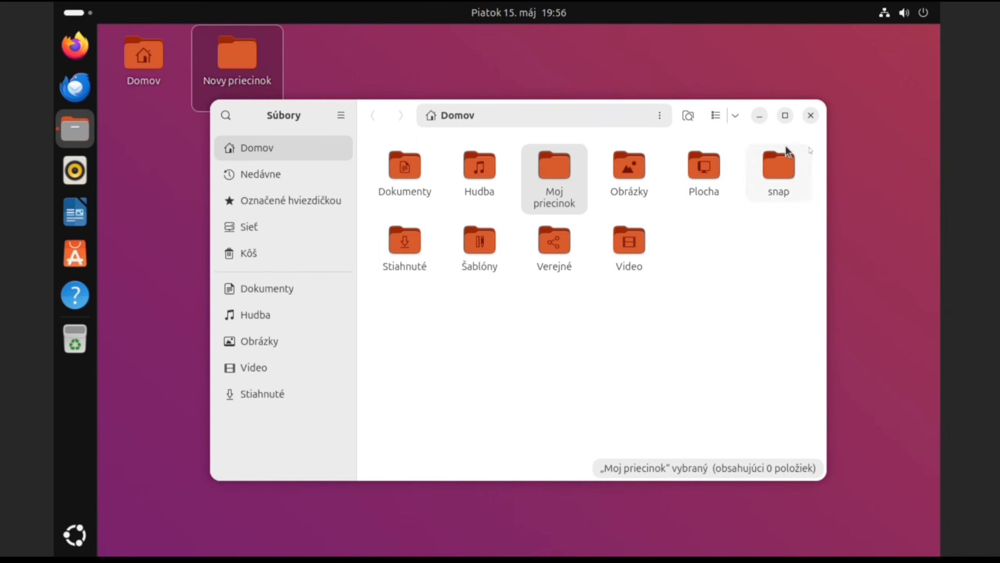
left_click(810, 115)
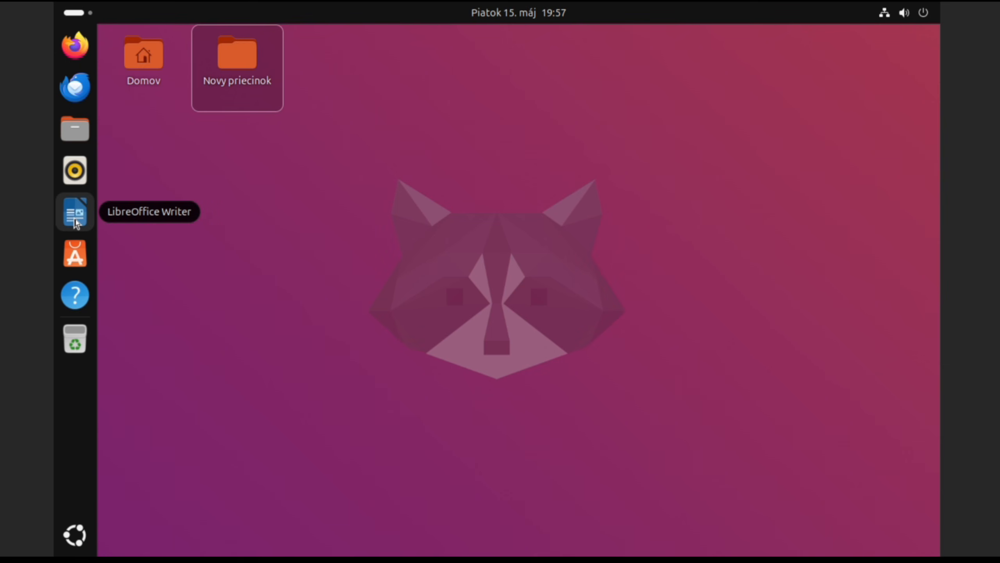
Step: Search App Center for 'krita', view the Krita snap page, then close App Center
left_click(77, 252)
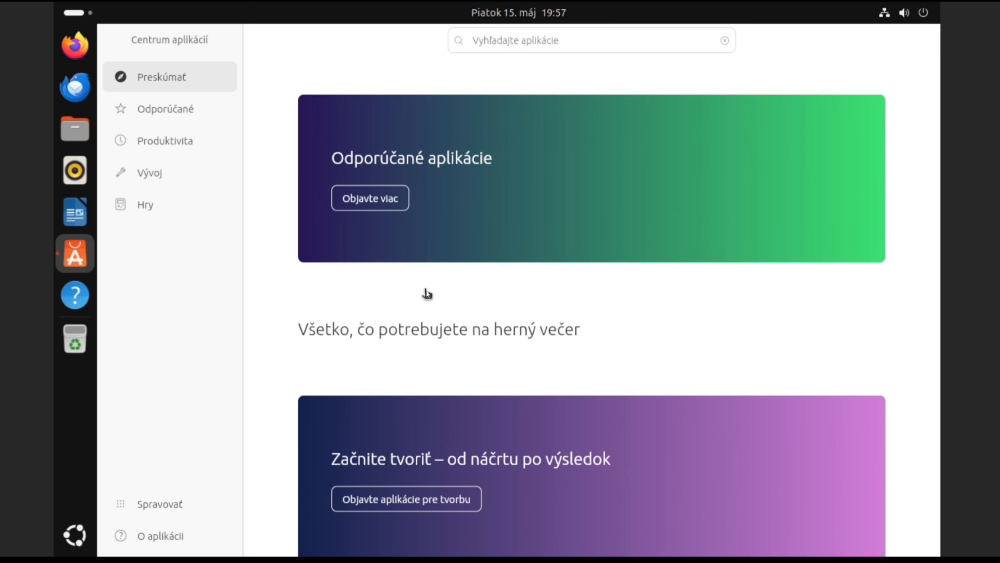
left_click(539, 40)
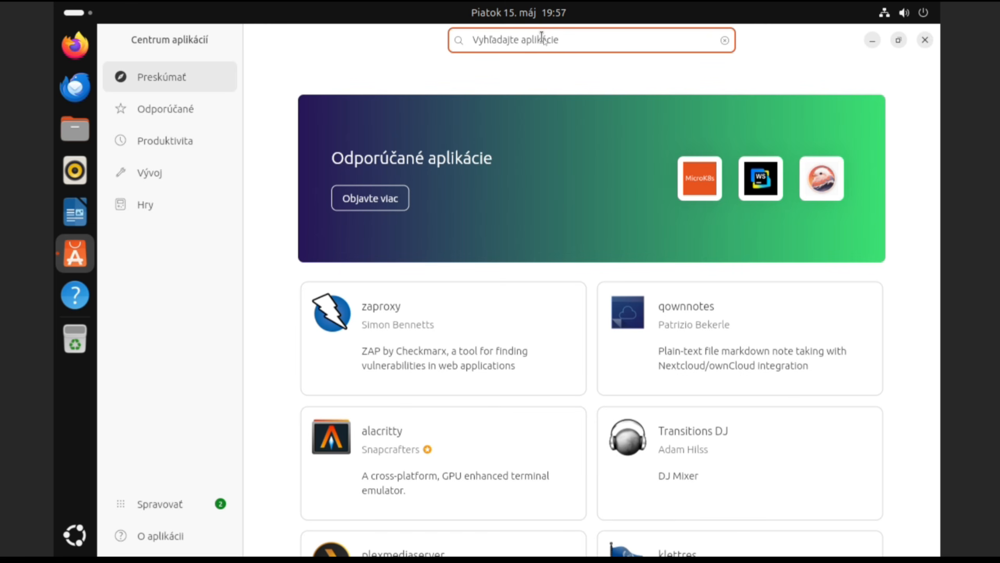
type("krita")
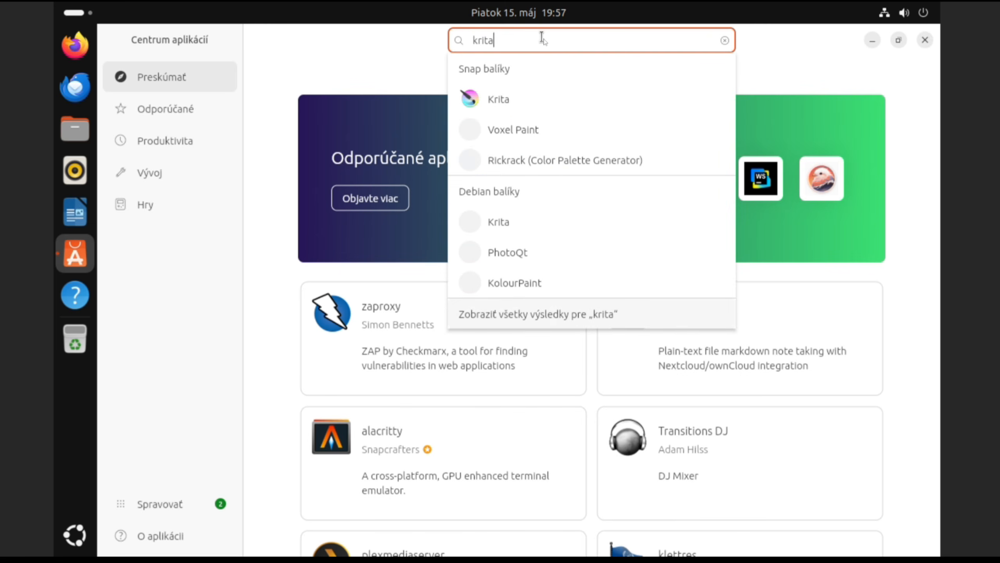
left_click(511, 97)
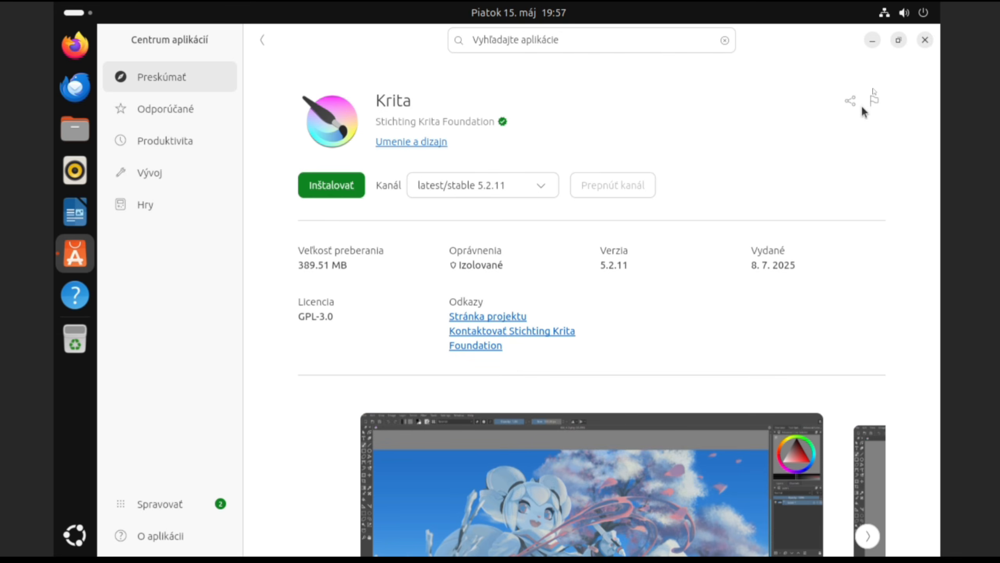
left_click(926, 40)
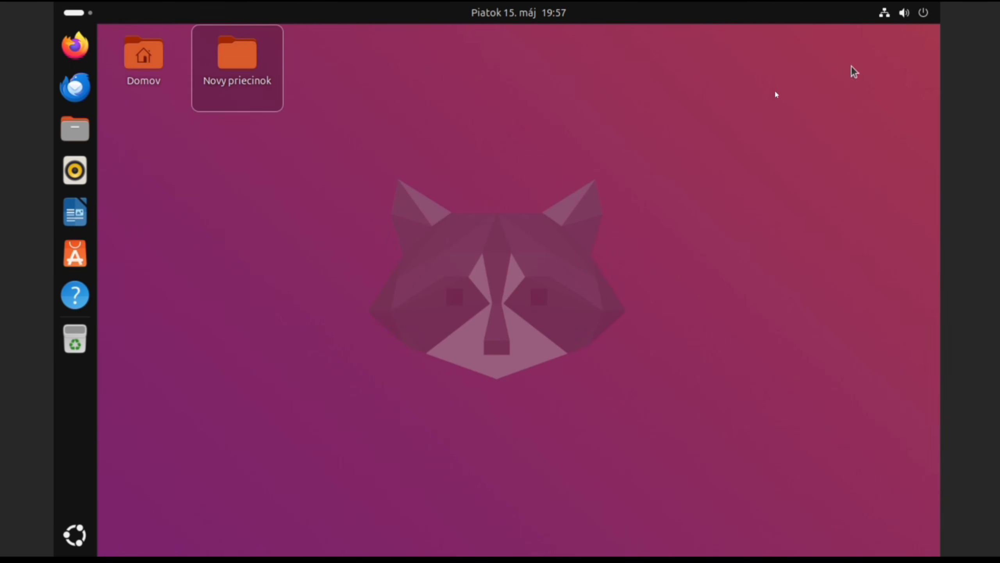
Step: Browse both app grid pages, then pin LibreOffice Calc and LibreOffice Impress to the dock
left_click(75, 536)
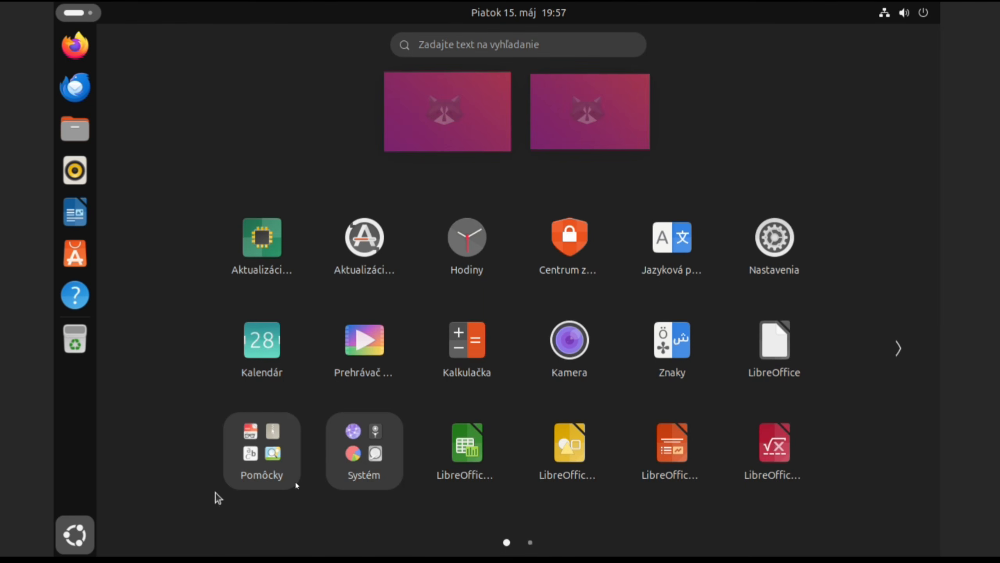
left_click(902, 353)
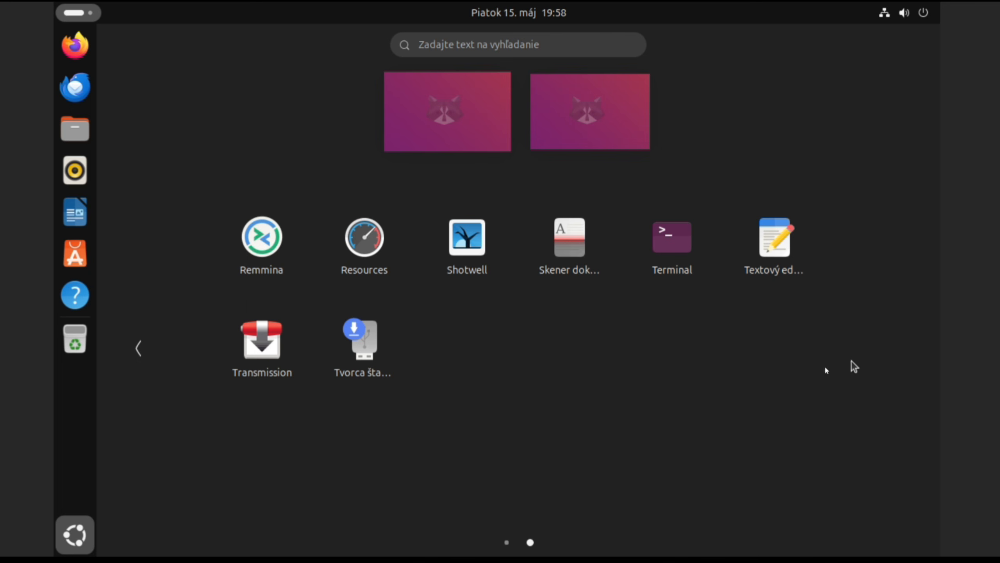
left_click(138, 348)
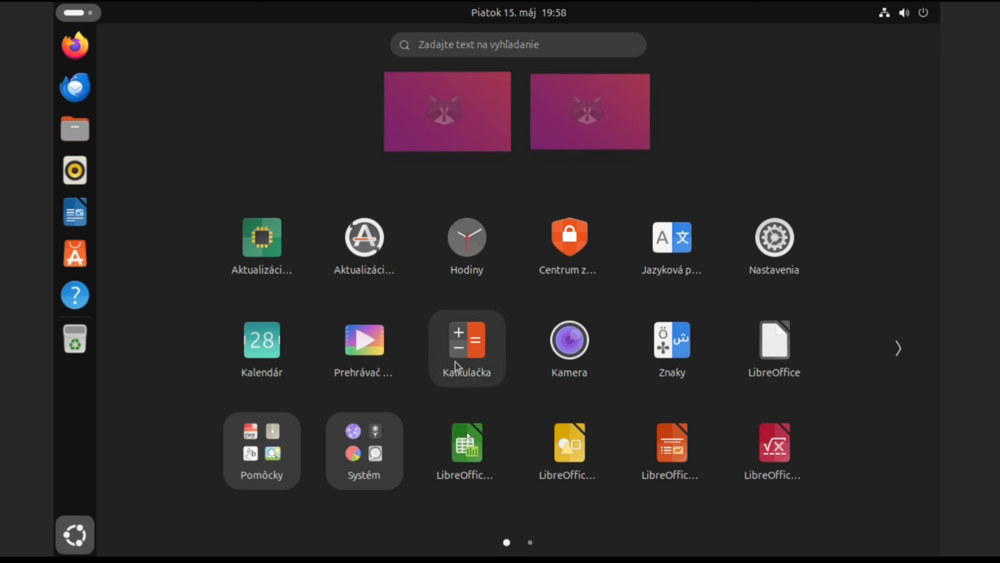
right_click(468, 444)
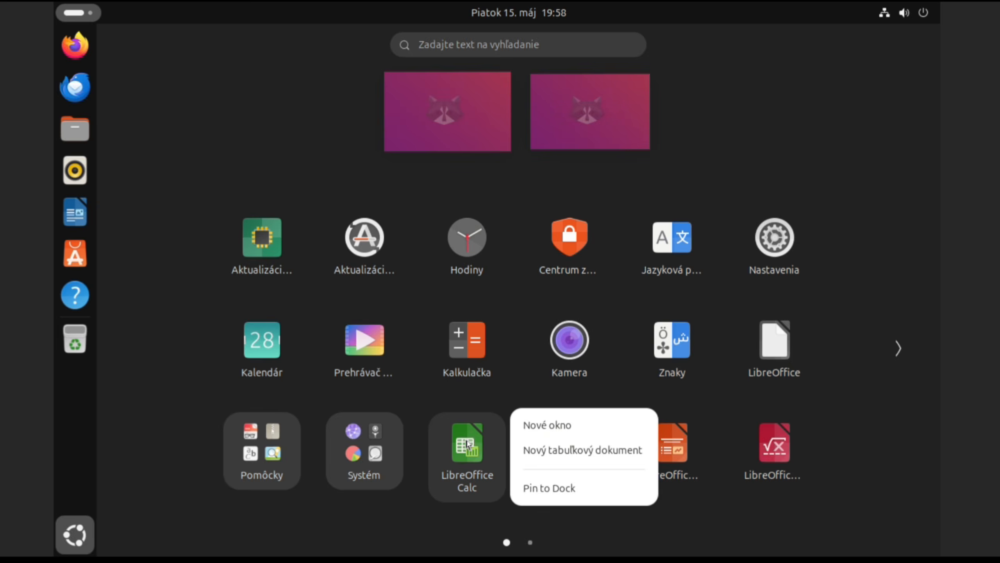
left_click(553, 491)
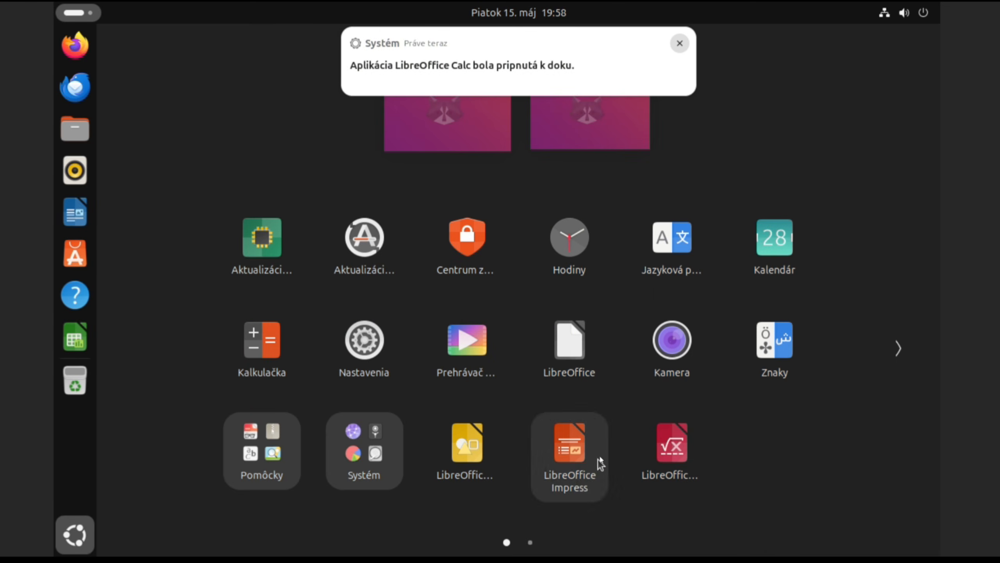
right_click(589, 449)
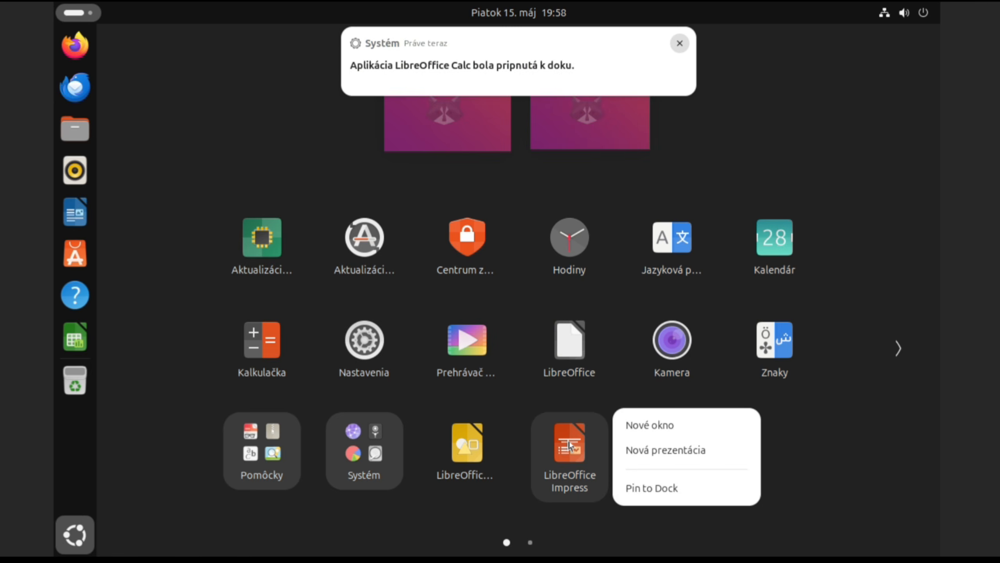
left_click(646, 492)
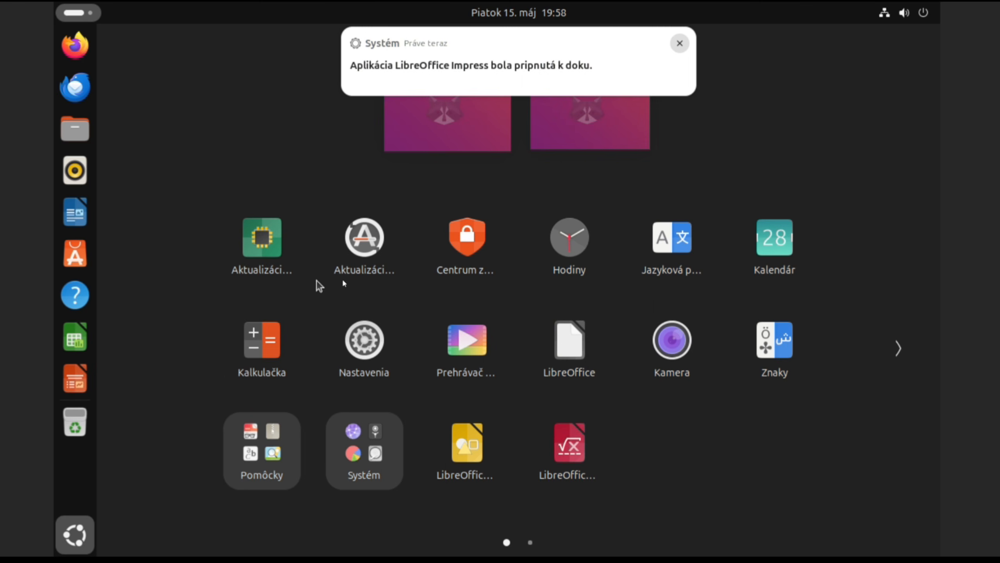
Step: Pin Terminal from the second app-grid page to the dock, then close the app grid
left_click(898, 348)
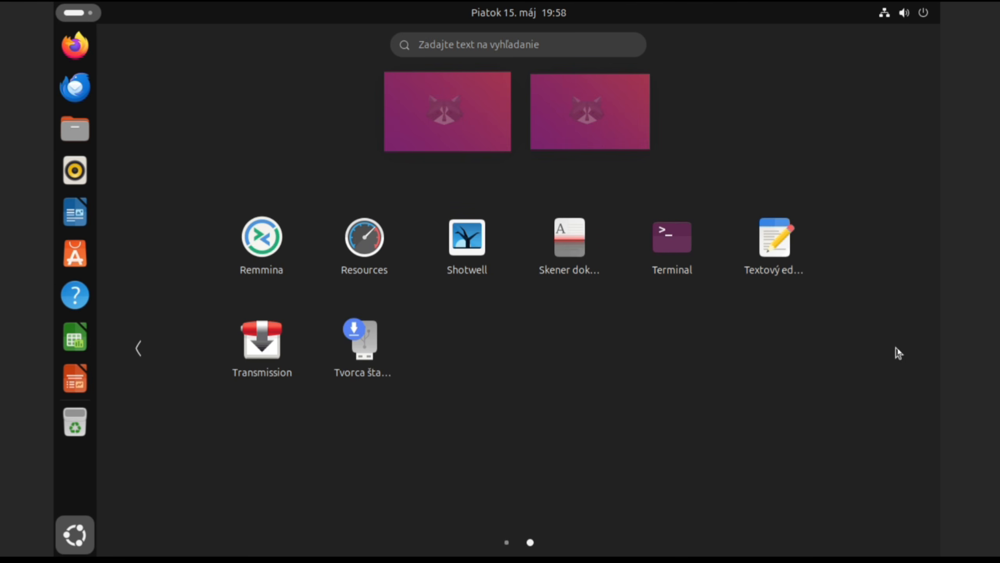
right_click(668, 237)
left_click(744, 297)
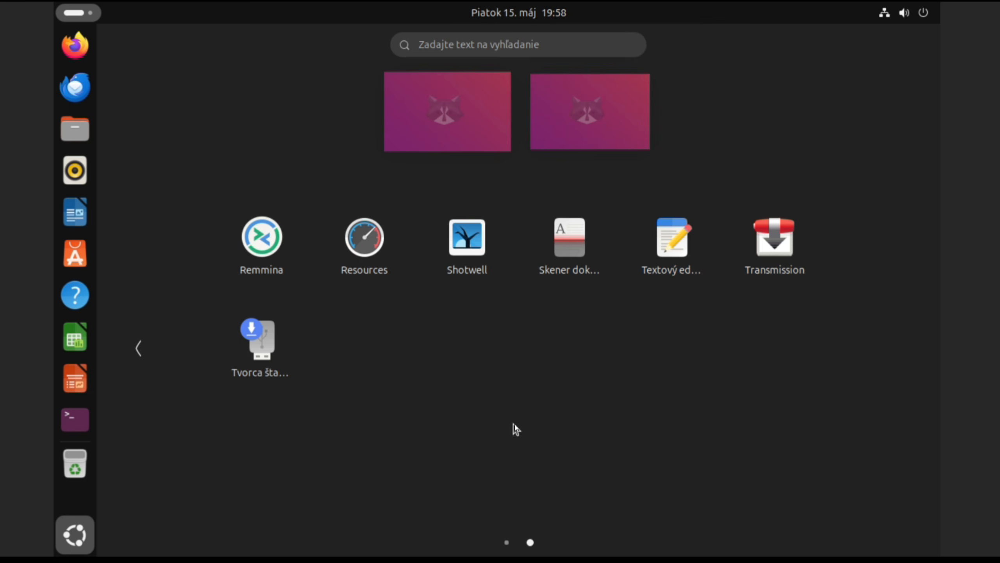
left_click(74, 535)
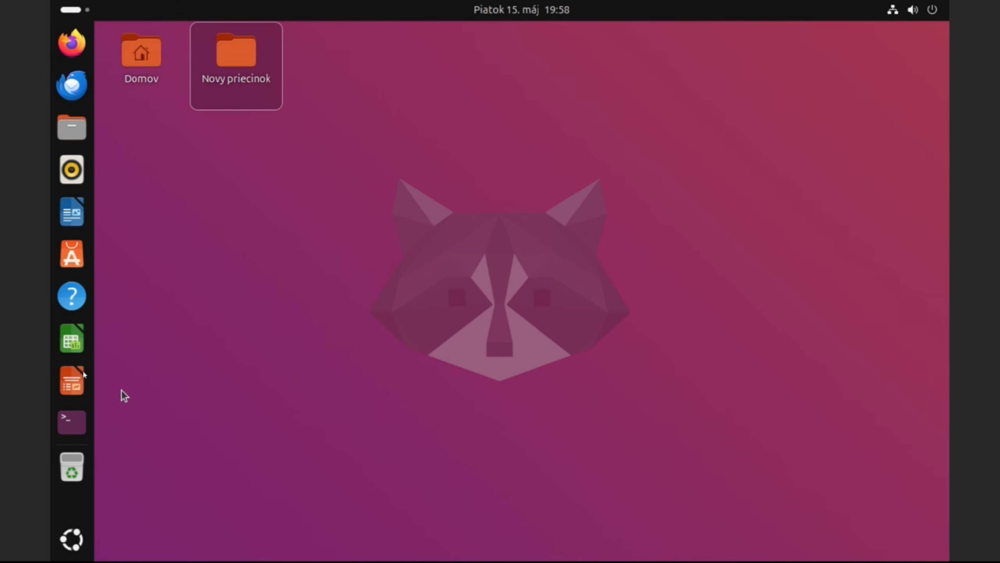
Step: Launch LibreOffice Calc, finish the Ďalej/Zatvoriť first-run welcome, and close Calc
left_click(74, 342)
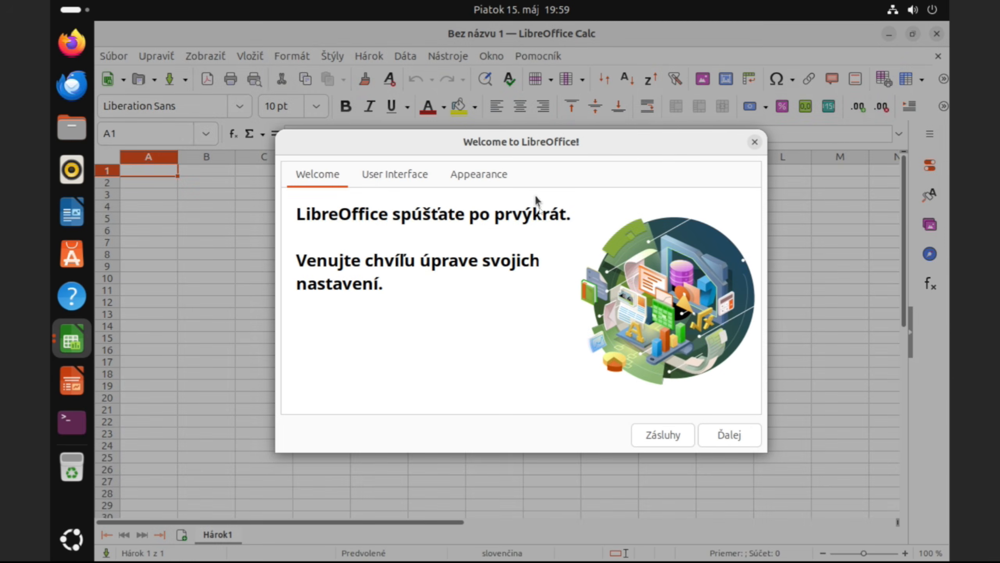
left_click(735, 437)
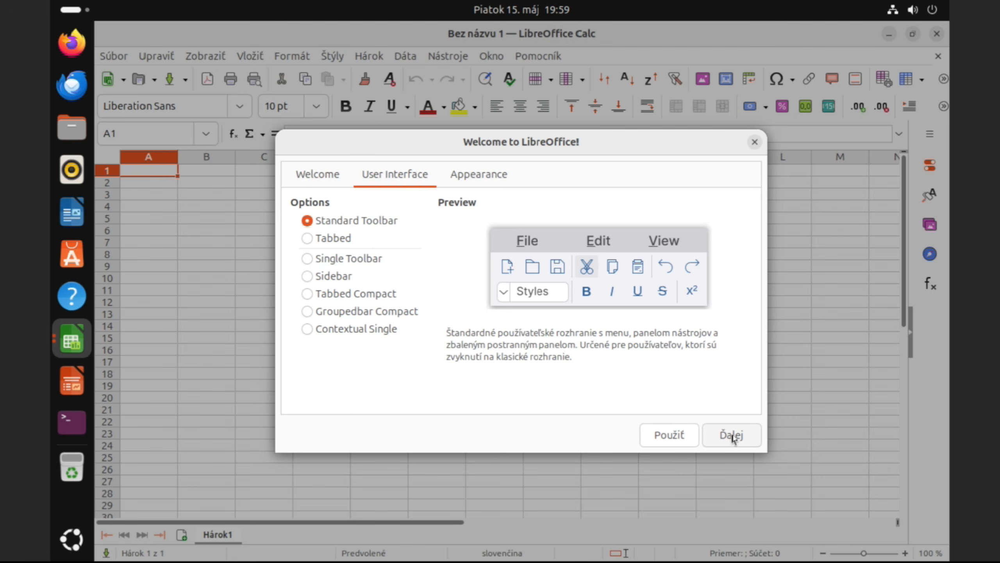
left_click(734, 438)
left_click(731, 438)
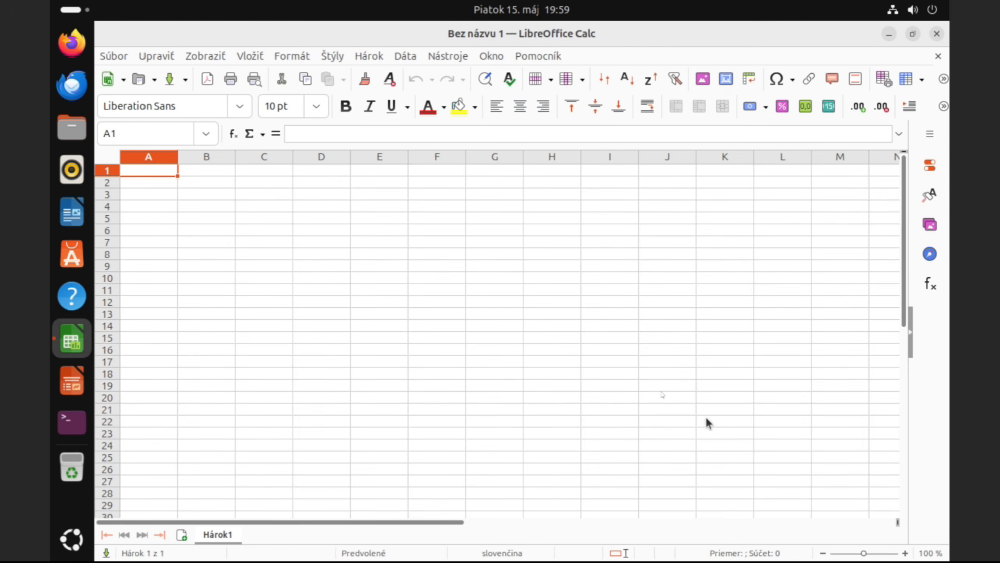
left_click(938, 34)
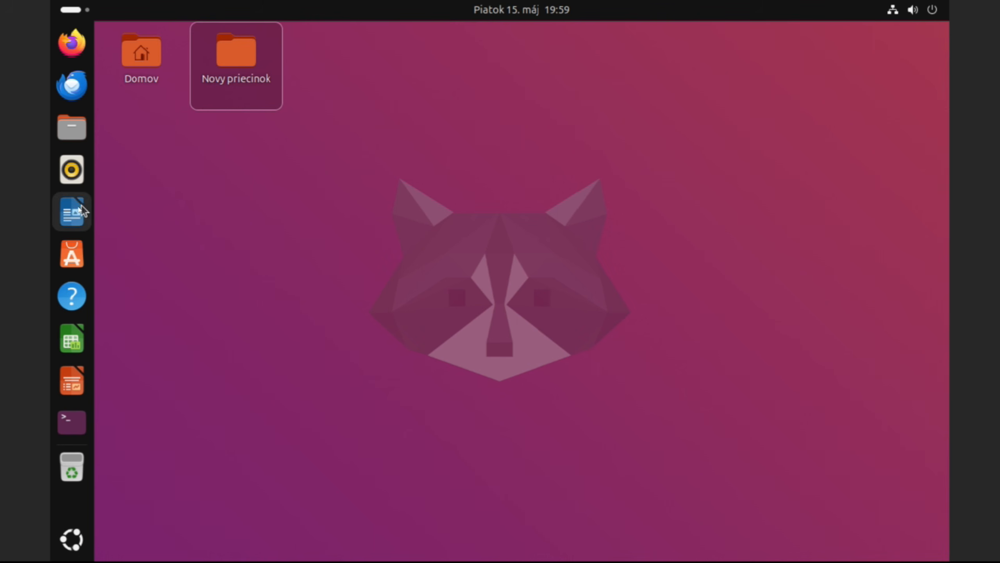
Step: Move Writer's dock icon below Impress, then launch Writer and close it again
left_click_drag(81, 205, 73, 376)
left_click(71, 380)
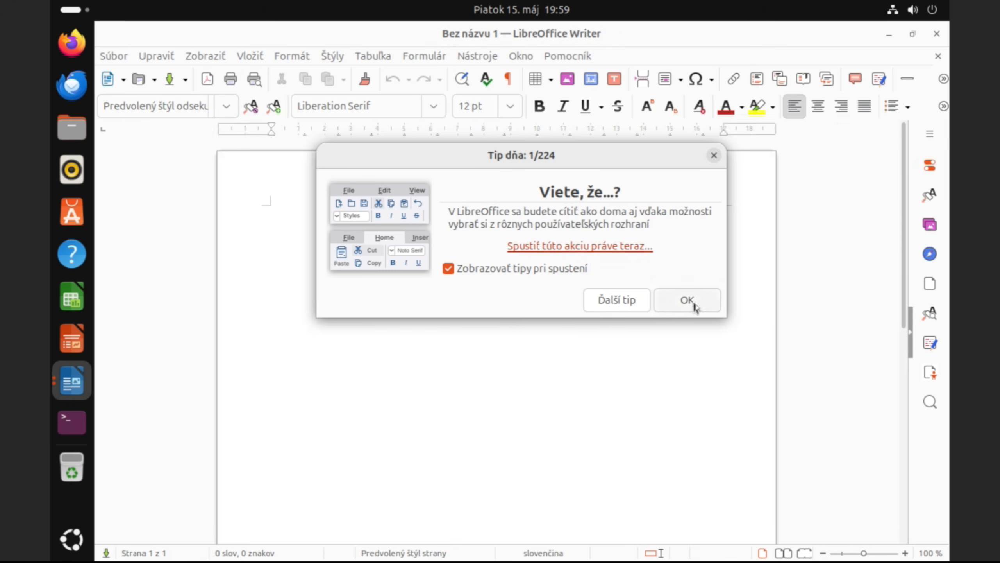
left_click(691, 300)
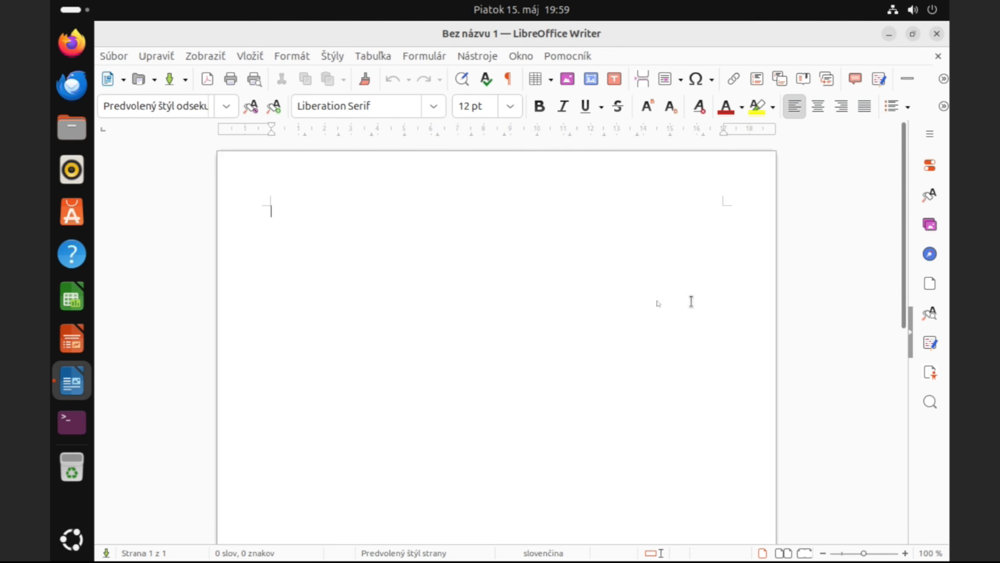
left_click(937, 35)
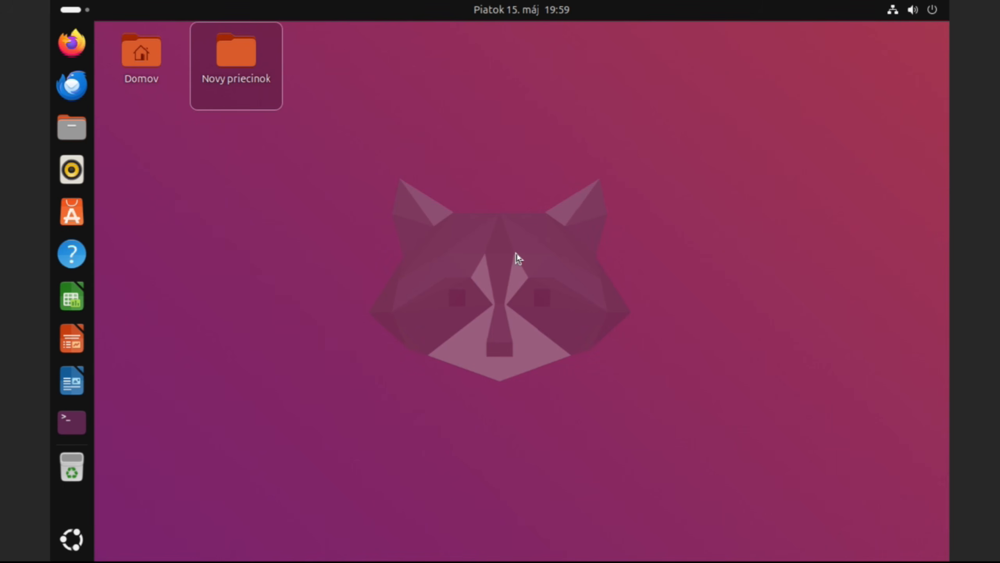
Step: Set the dock icon size to 20 in Nastavenia ikon pracovnej plochy
right_click(458, 306)
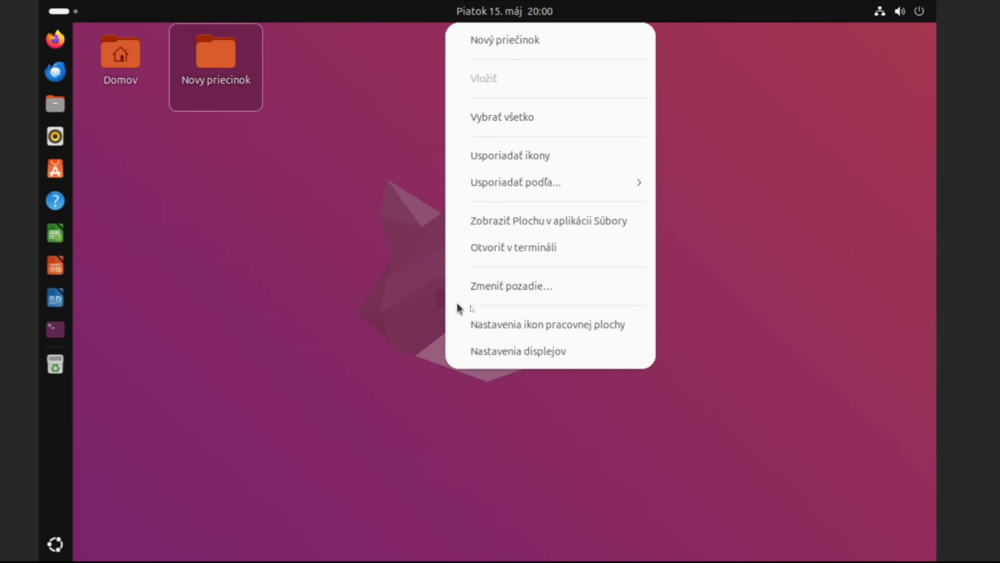
left_click(536, 325)
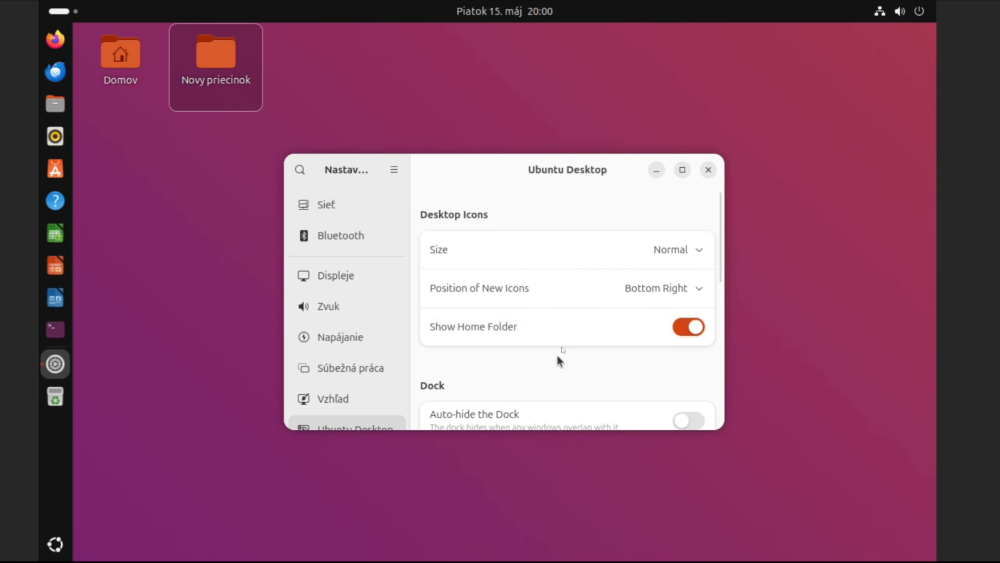
scroll(563, 348, "down", 5)
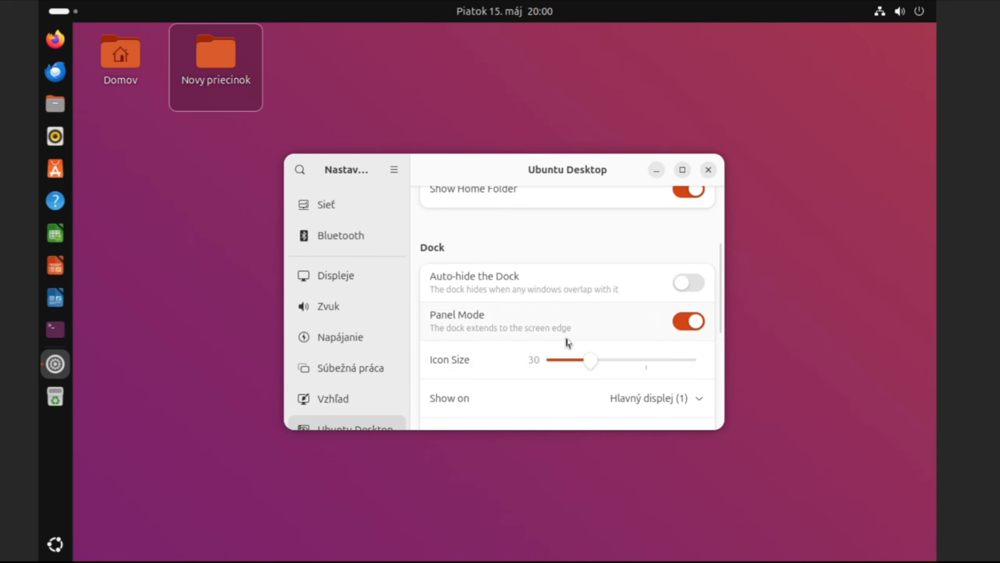
scroll(567, 345, "down", 5)
left_click_drag(551, 328, 566, 329)
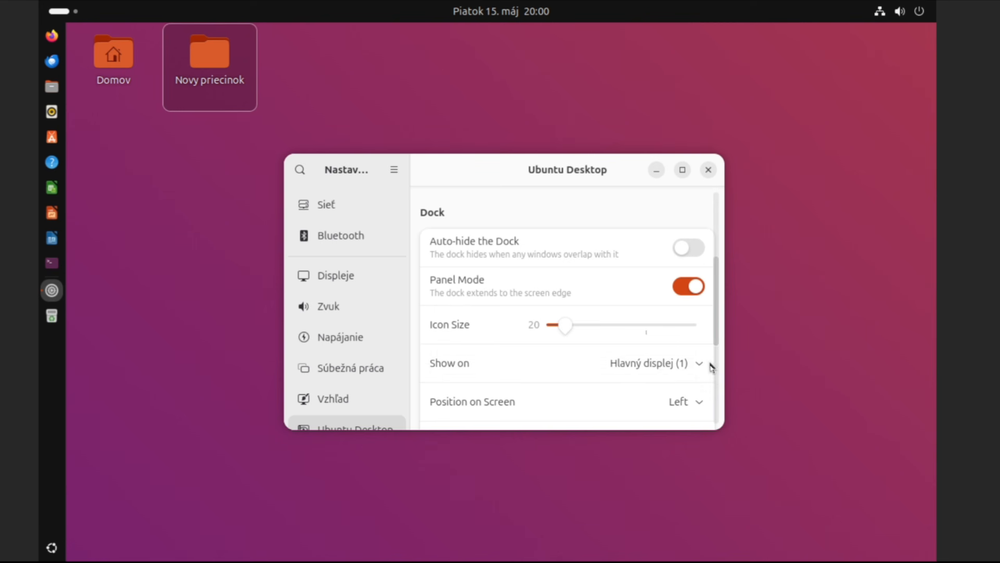
left_click(715, 374)
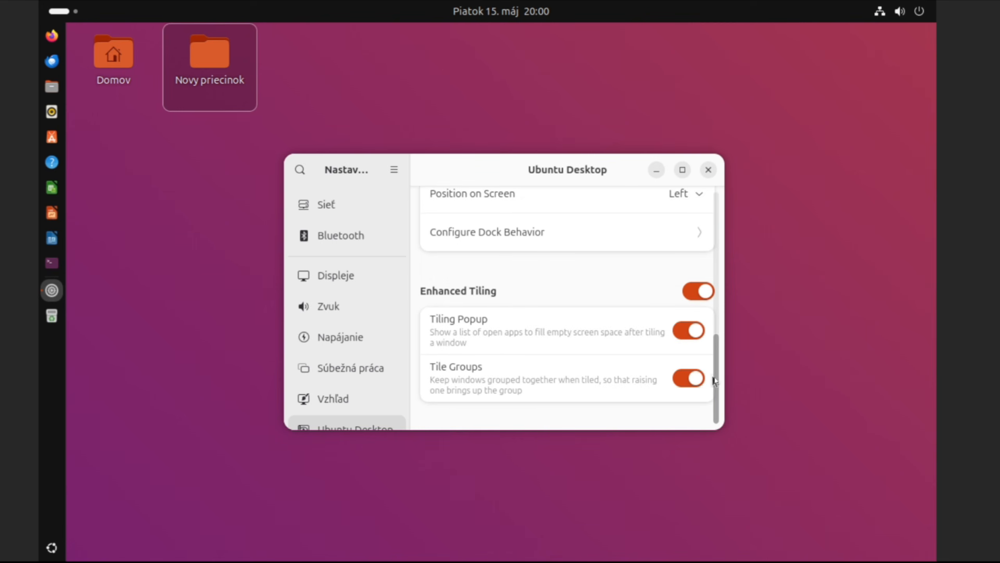
scroll(715, 381, "up", 4)
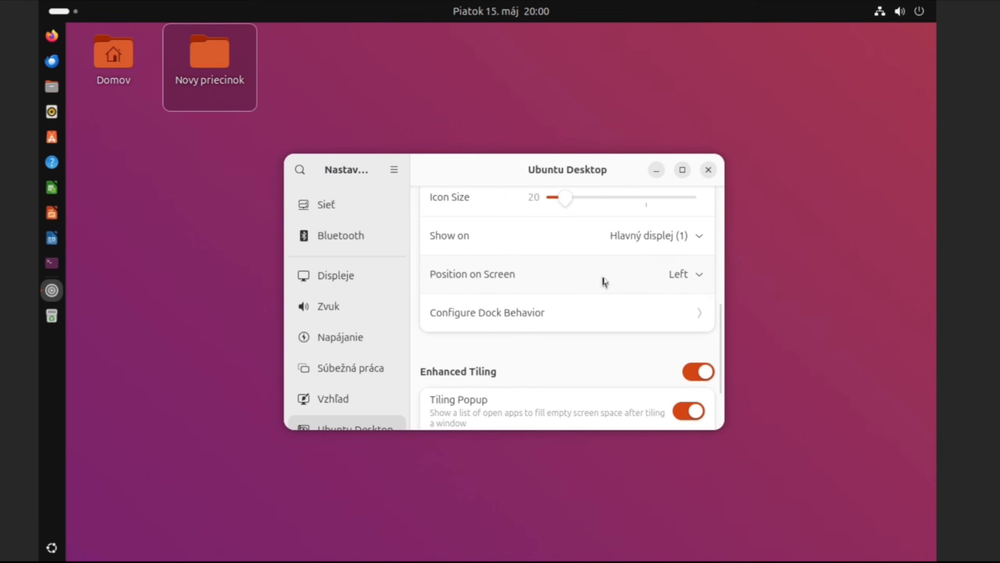
Step: Try the dock at Bottom and Right, settle on Left, and close Settings
left_click(605, 281)
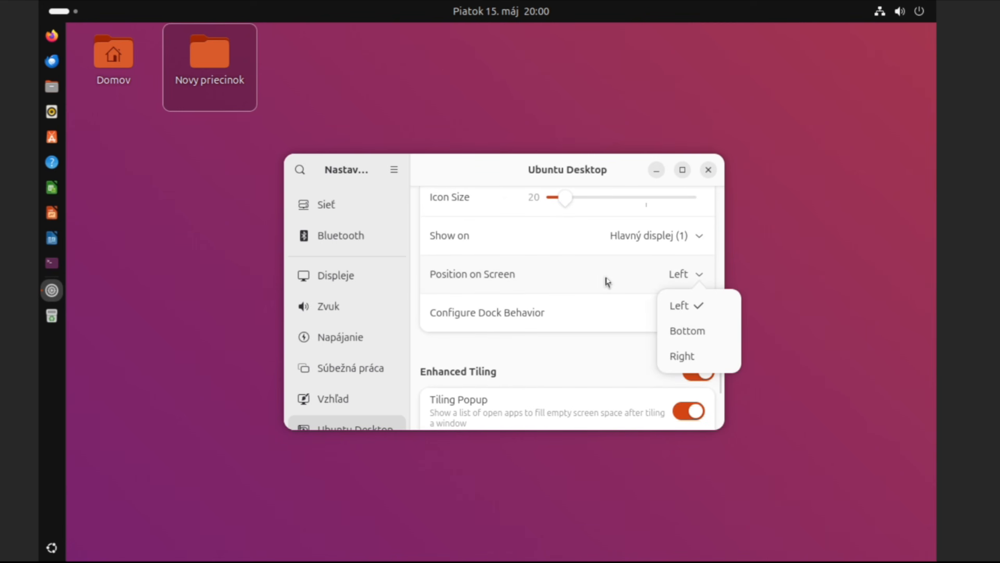
left_click(689, 331)
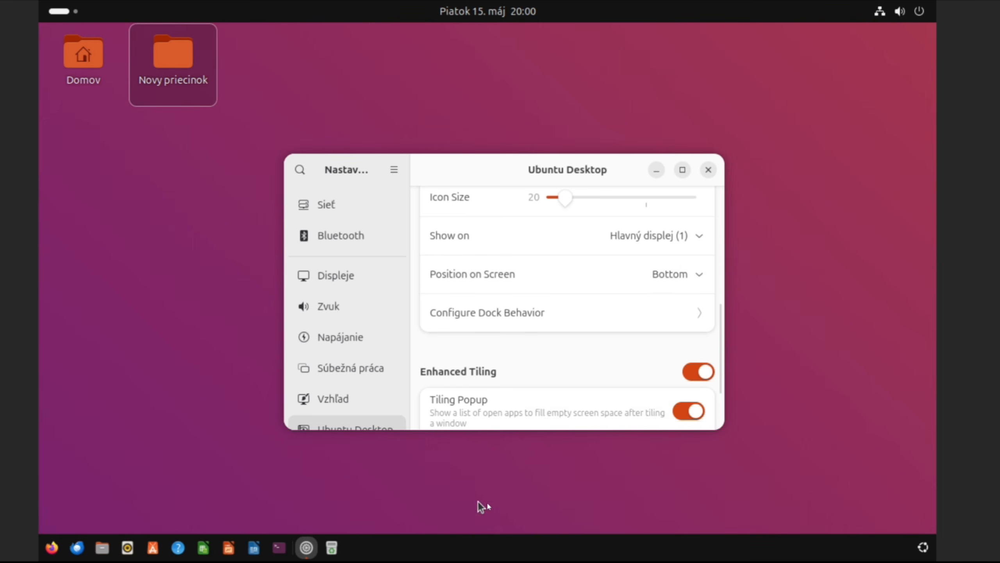
left_click(692, 284)
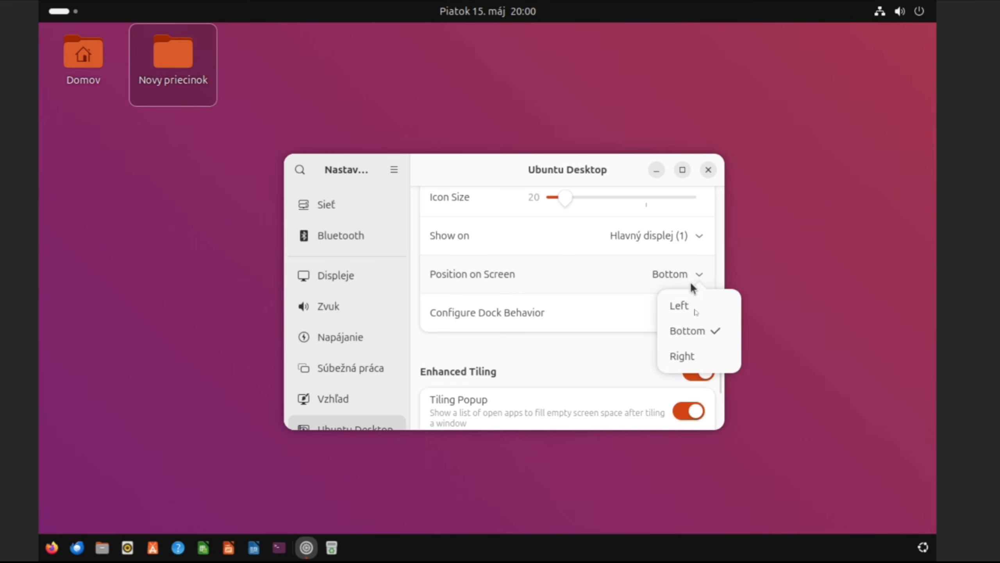
left_click(694, 356)
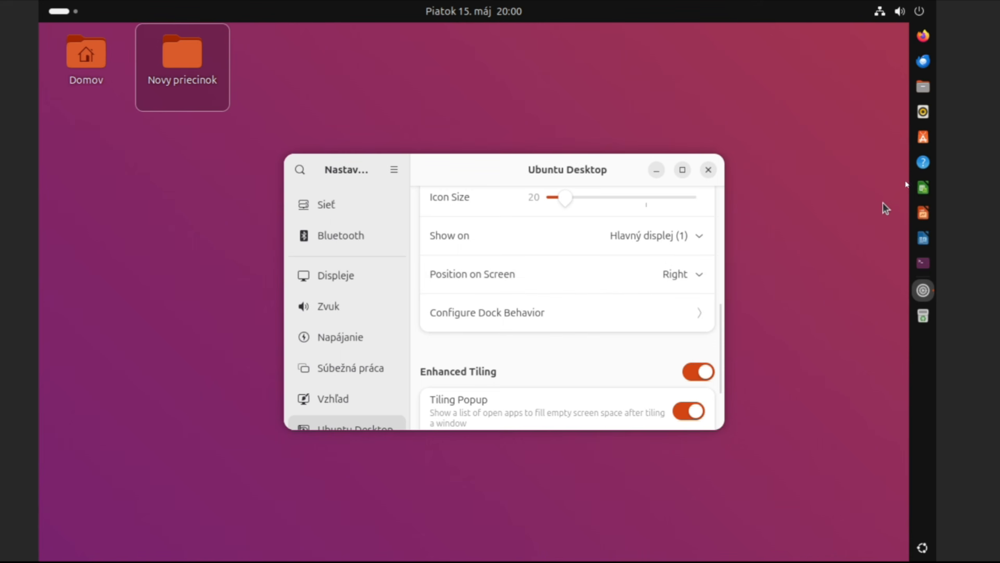
left_click(698, 275)
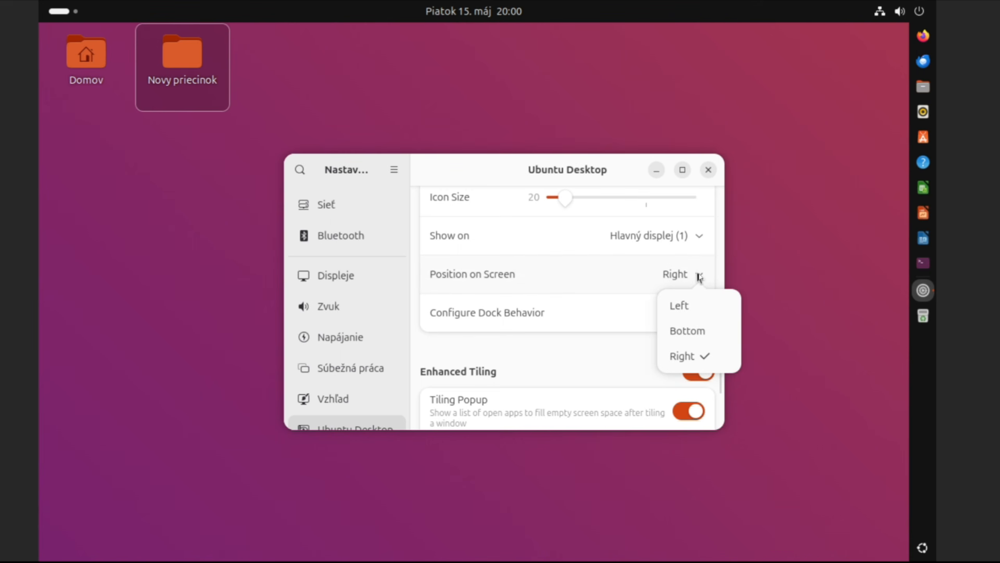
left_click(684, 307)
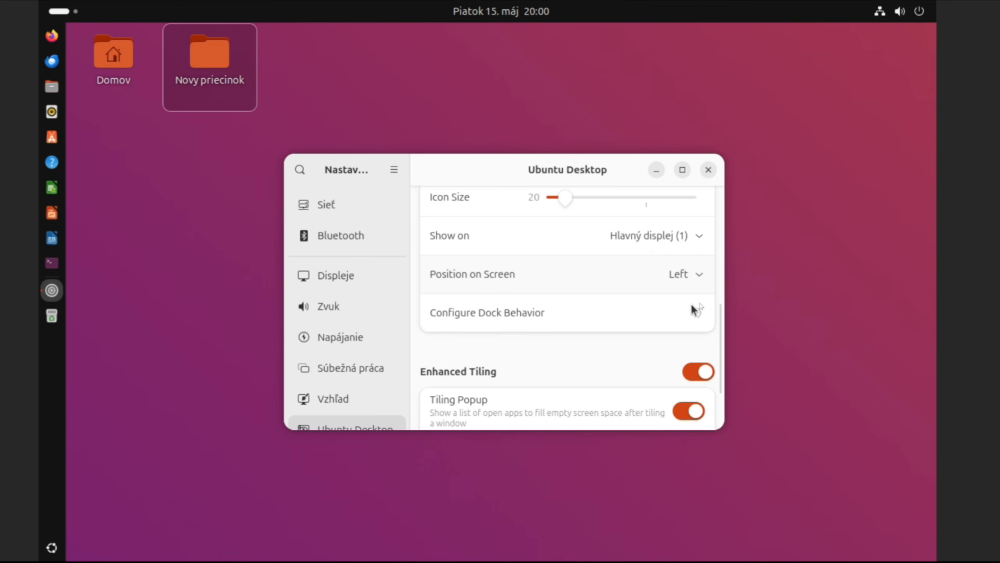
left_click(708, 170)
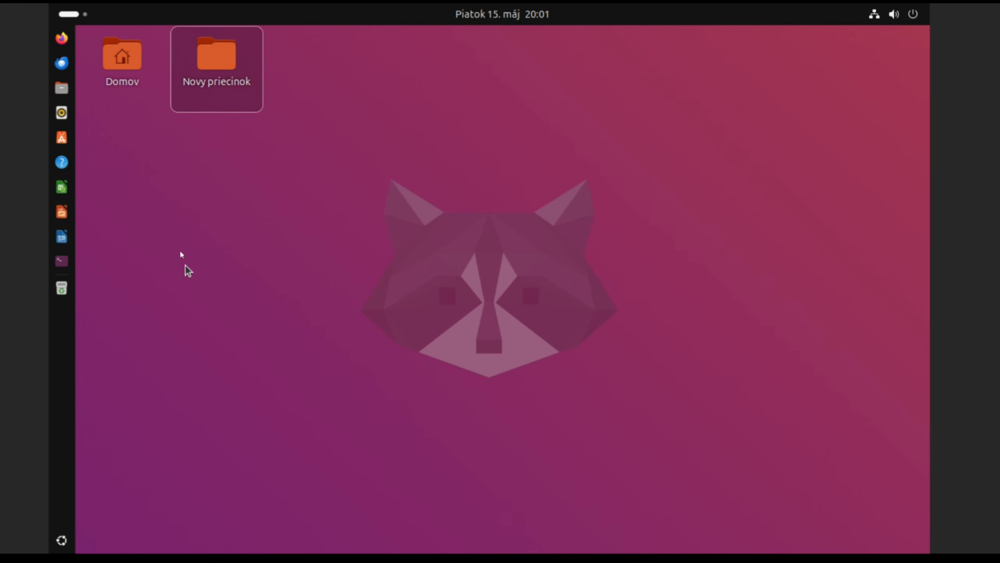
Step: Launch Firefox and skip through its first-run welcome pages
left_click(61, 39)
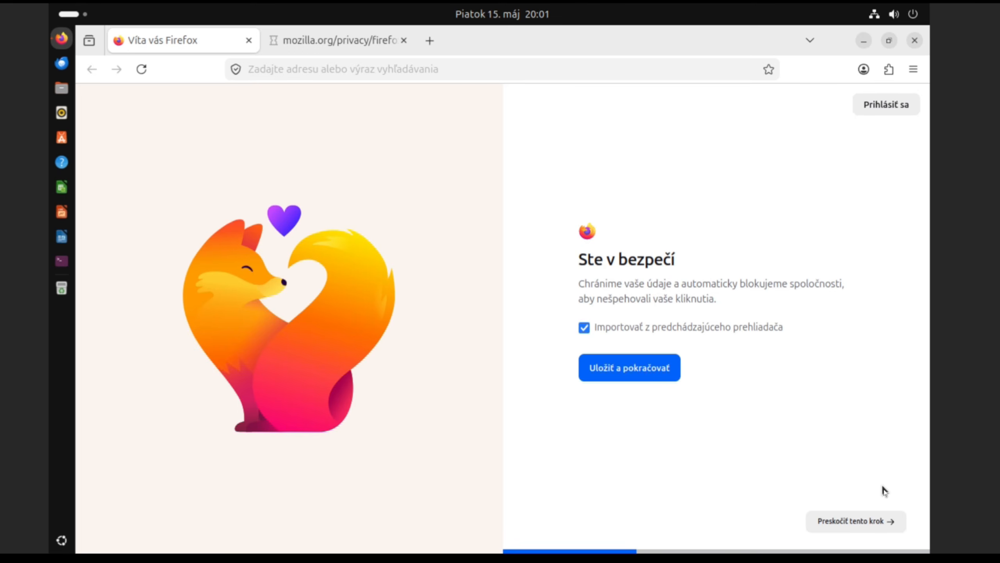
right_click(633, 373)
left_click(860, 523)
left_click(860, 522)
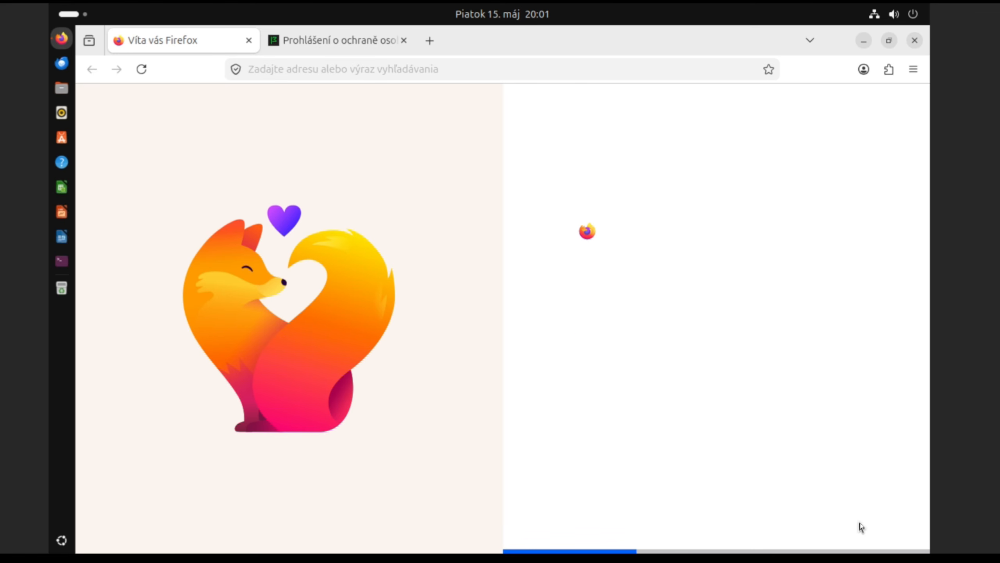
left_click(861, 523)
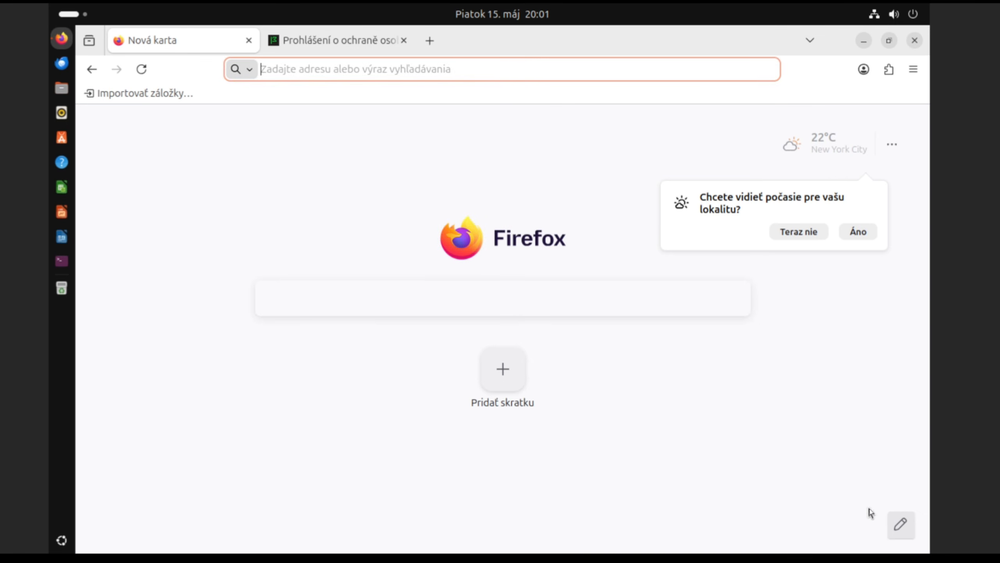
Step: Search Google for 'google chrome' from the new-tab search box
left_click(414, 301)
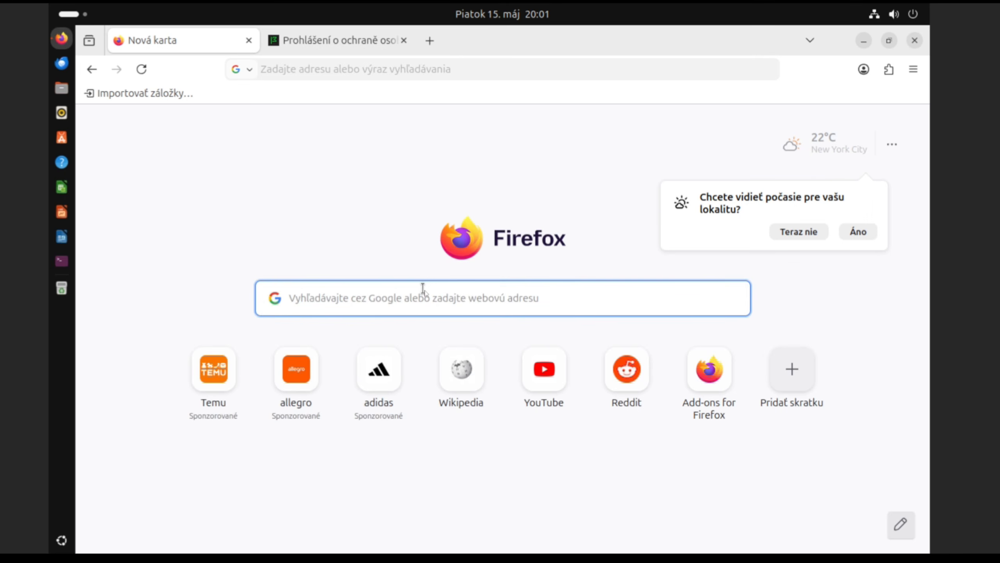
type("google c")
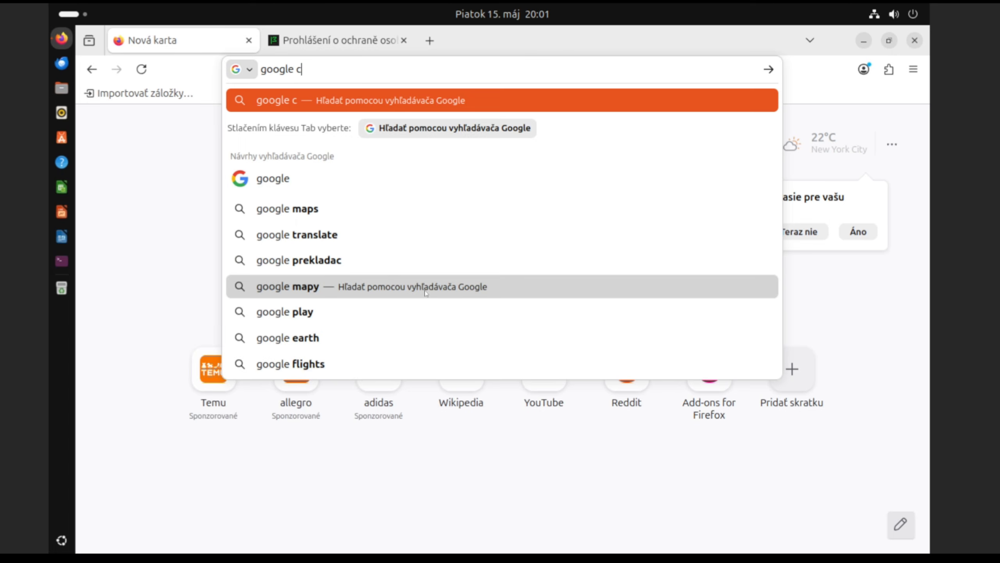
type("hrome")
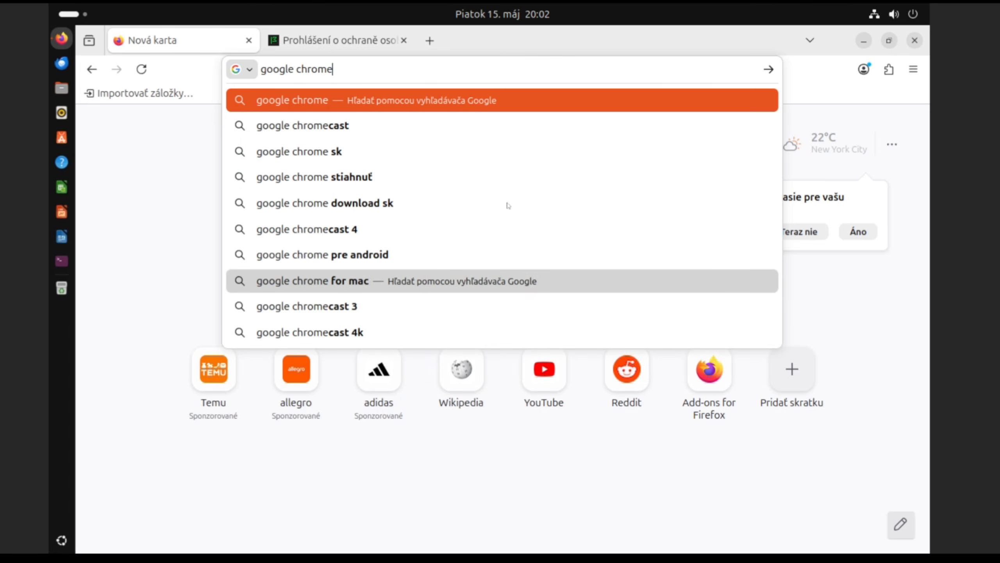
left_click(411, 103)
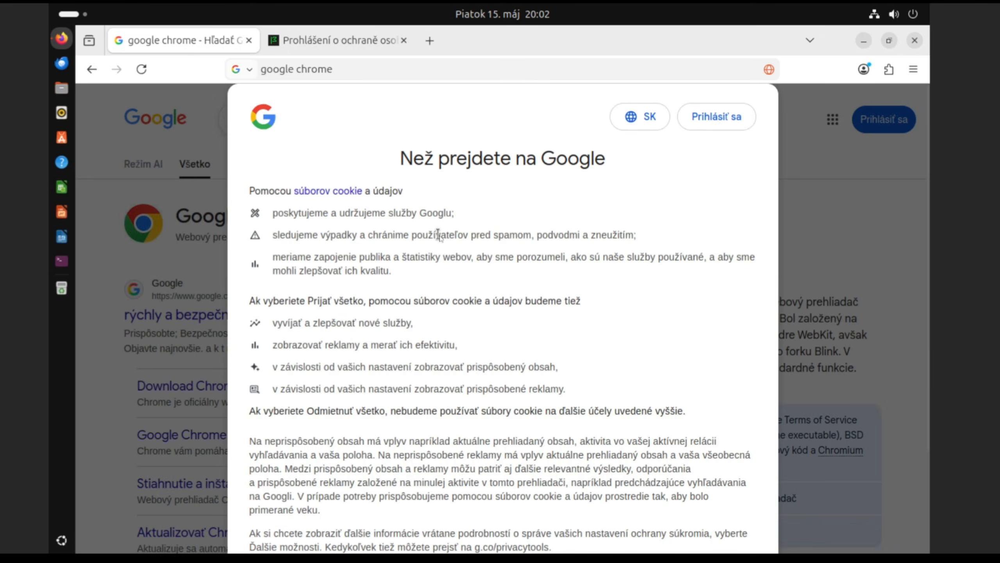
Step: Accept Google's cookies, shrink the Firefox window, and open the official Chrome page
left_click(889, 40)
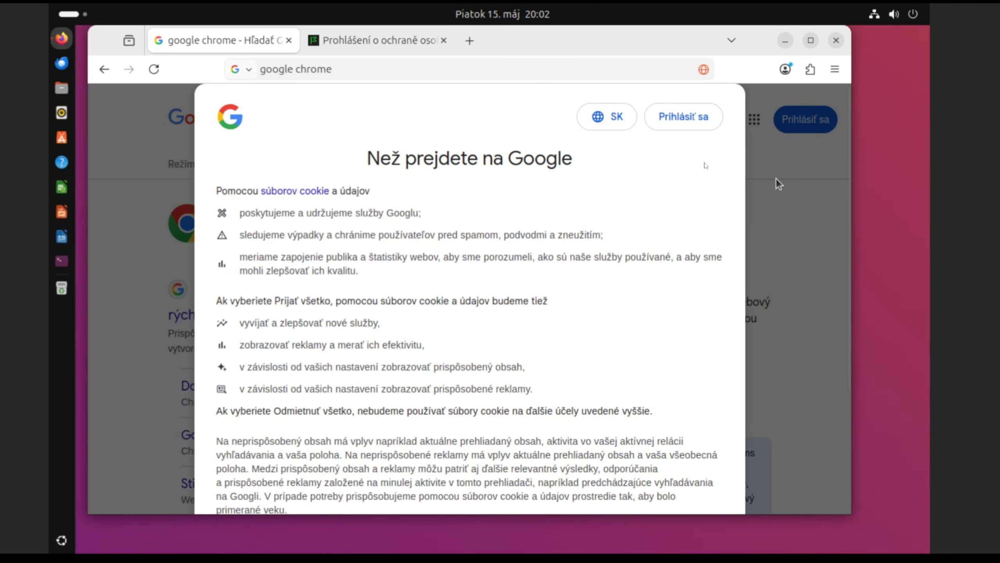
scroll(716, 151, "down", 4)
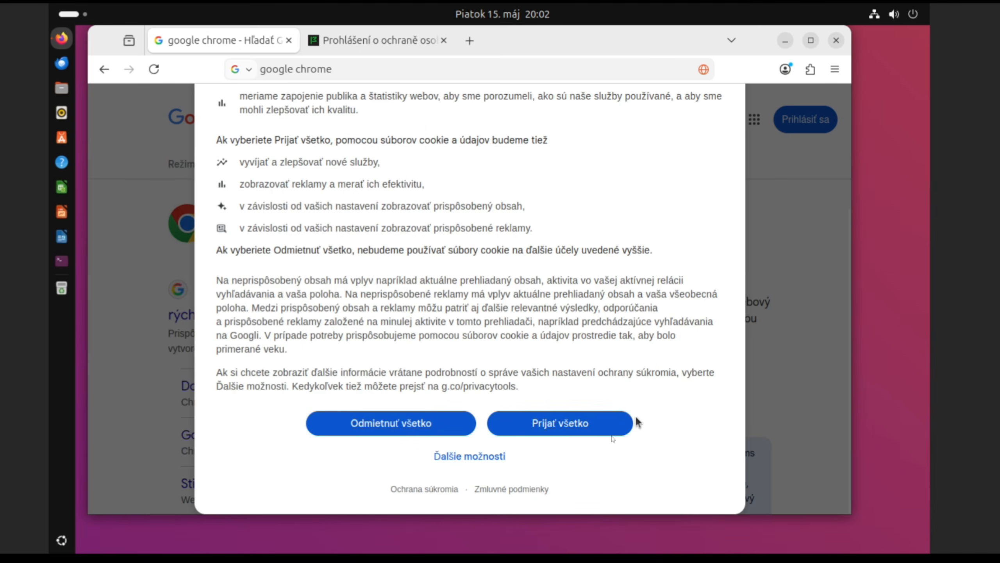
left_click(585, 426)
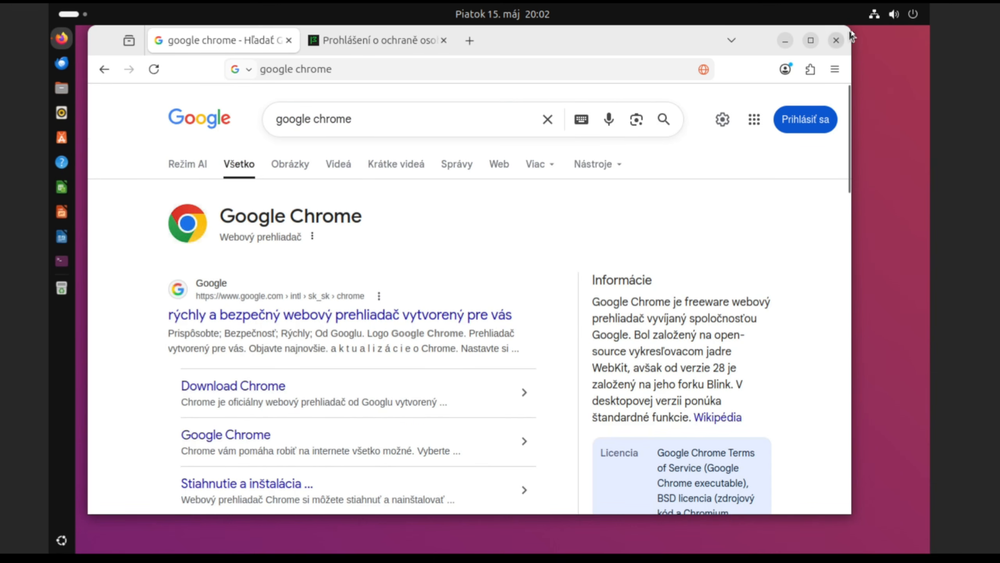
left_click_drag(847, 31, 627, 184)
left_click_drag(478, 207, 568, 116)
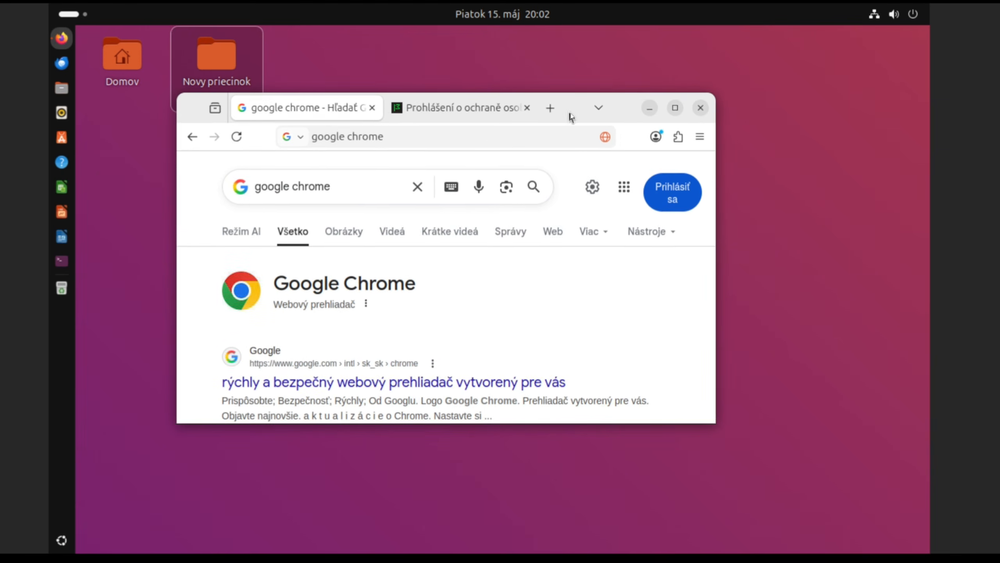
left_click(460, 387)
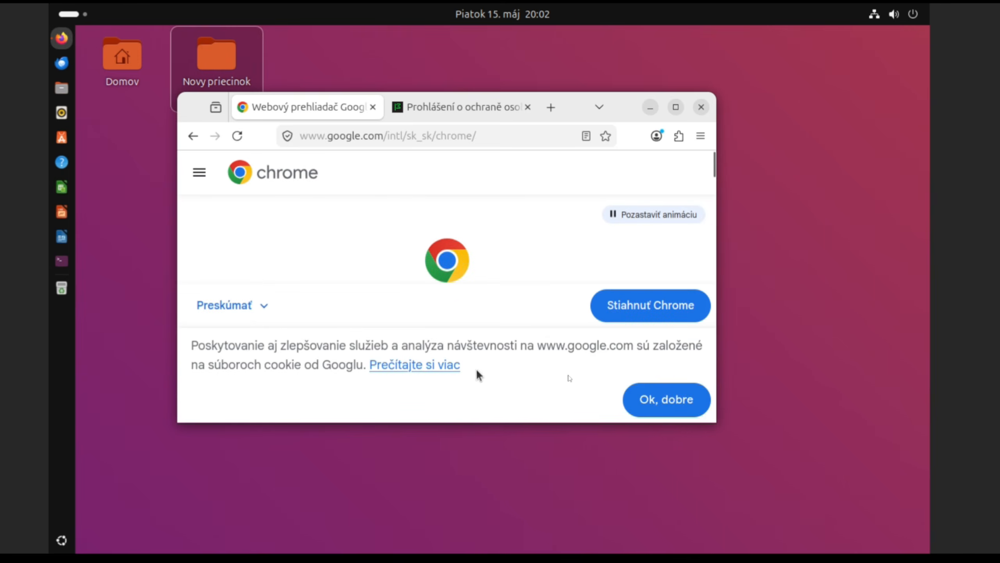
Step: Download google-chrome-stable_current_amd64.deb via Stiahnuť Chrome and Prijať a inštalovať, then close Firefox
left_click(670, 402)
scroll(524, 339, "down", 10)
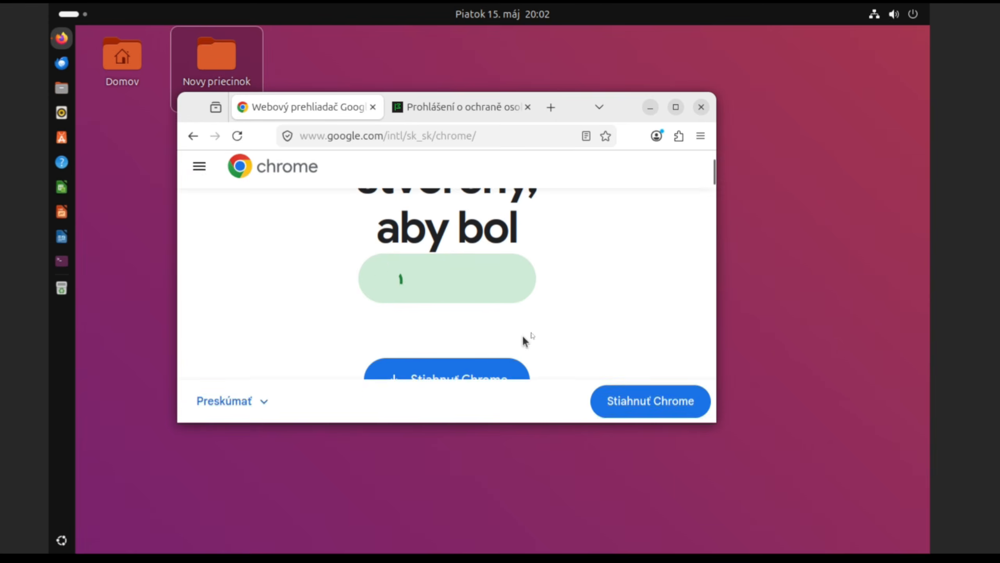
scroll(579, 320, "down", 5)
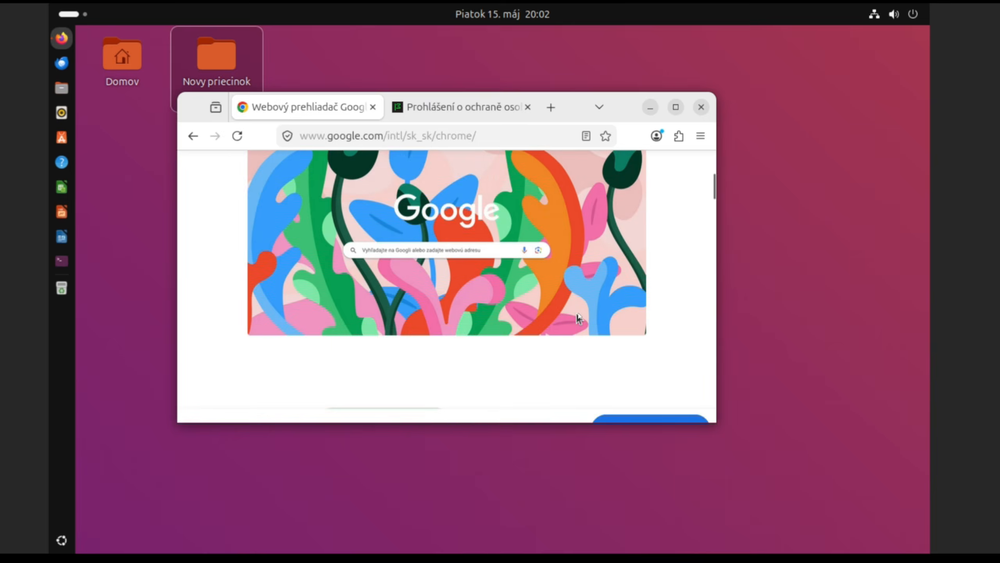
scroll(579, 314, "up", 3)
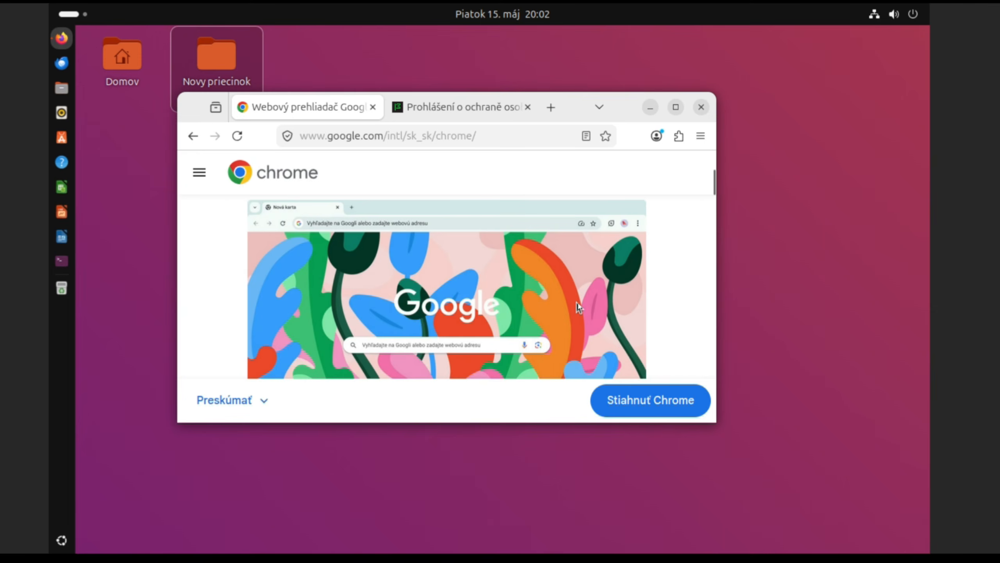
scroll(578, 307, "up", 3)
left_click(446, 292)
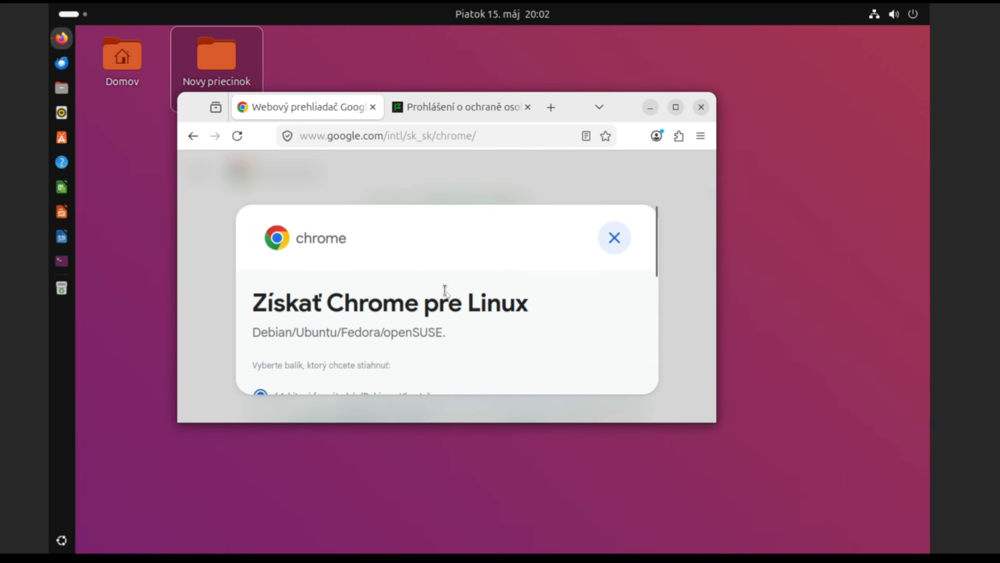
scroll(420, 321, "down", 2)
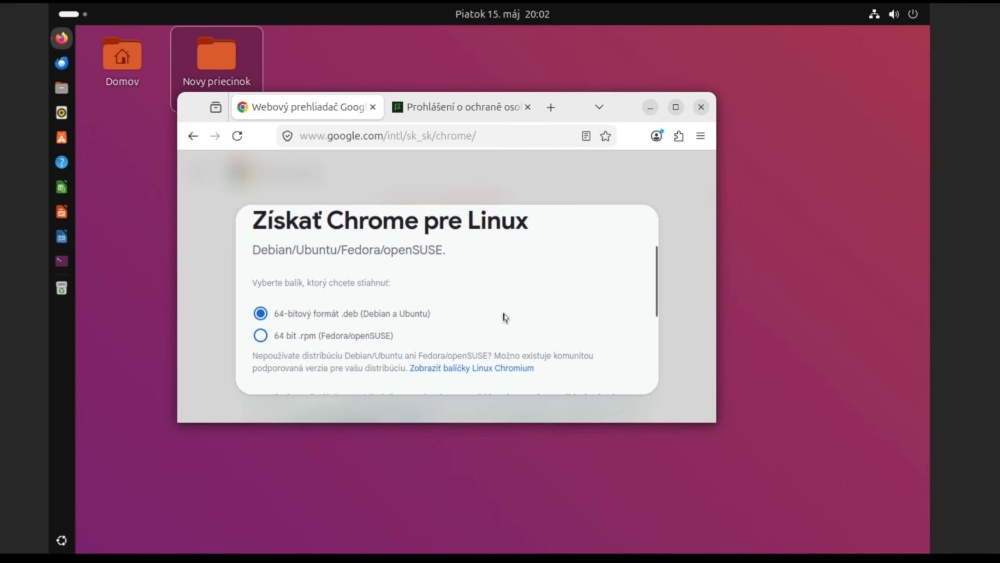
scroll(504, 317, "down", 4)
left_click(329, 361)
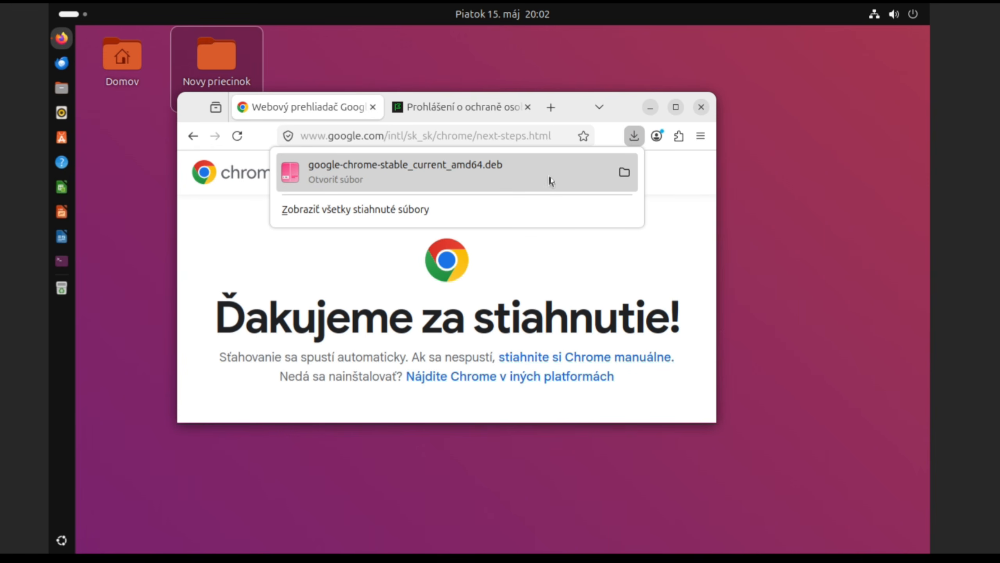
left_click(700, 107)
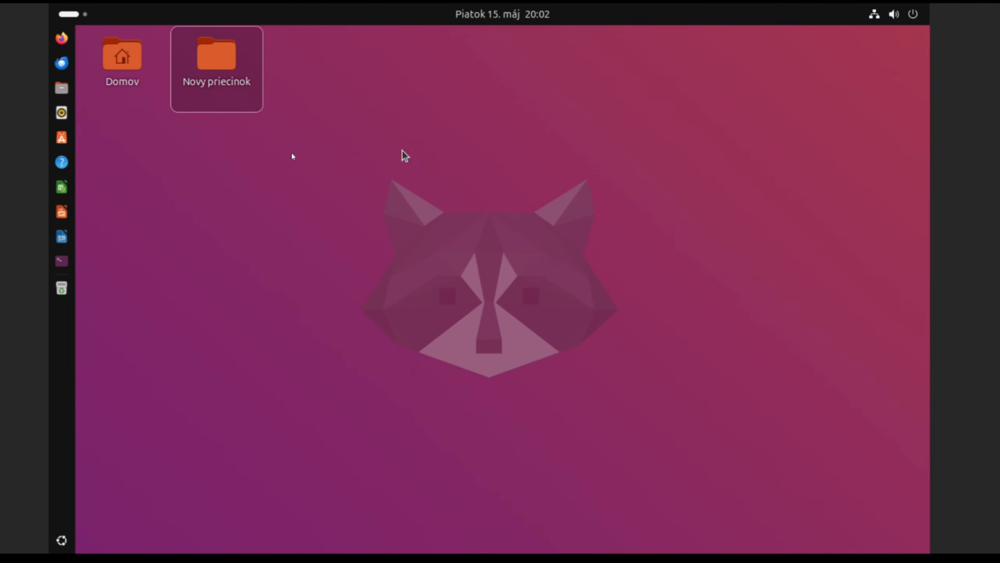
Step: Open the Chrome .deb from Files' Stiahnuté folder with Centrum aplikácií via Otvoriť pomocou…
left_click(62, 88)
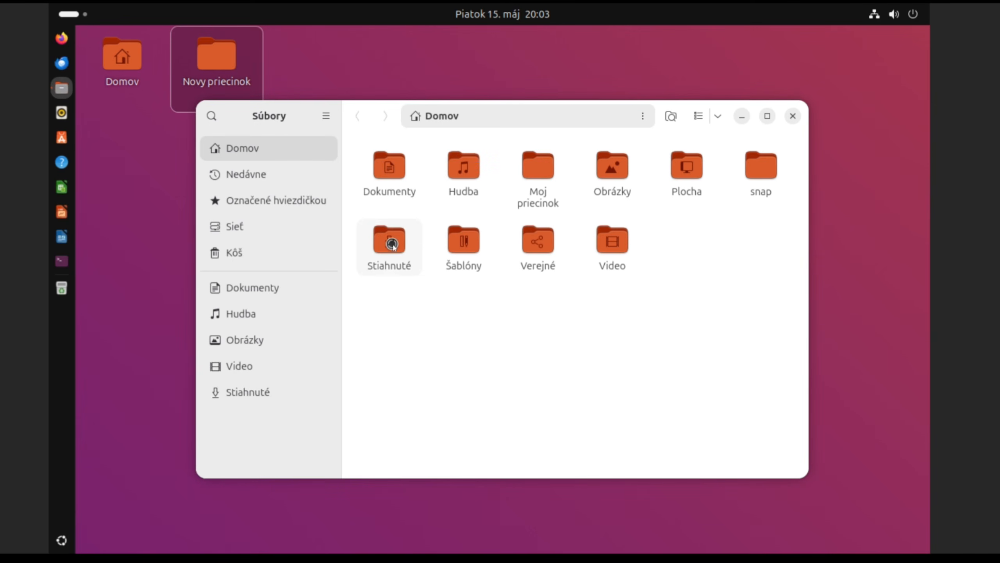
double_click(393, 244)
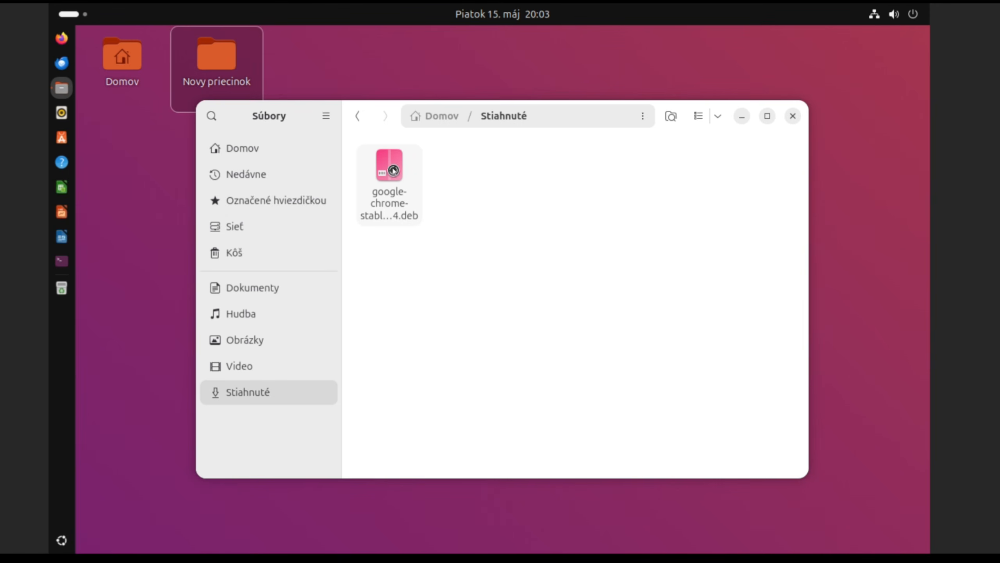
right_click(392, 169)
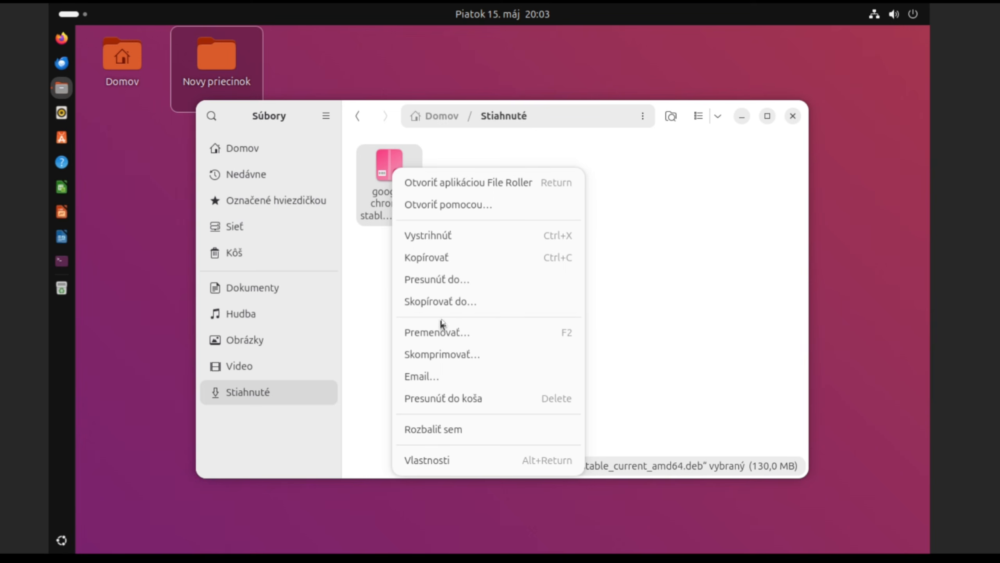
left_click(455, 205)
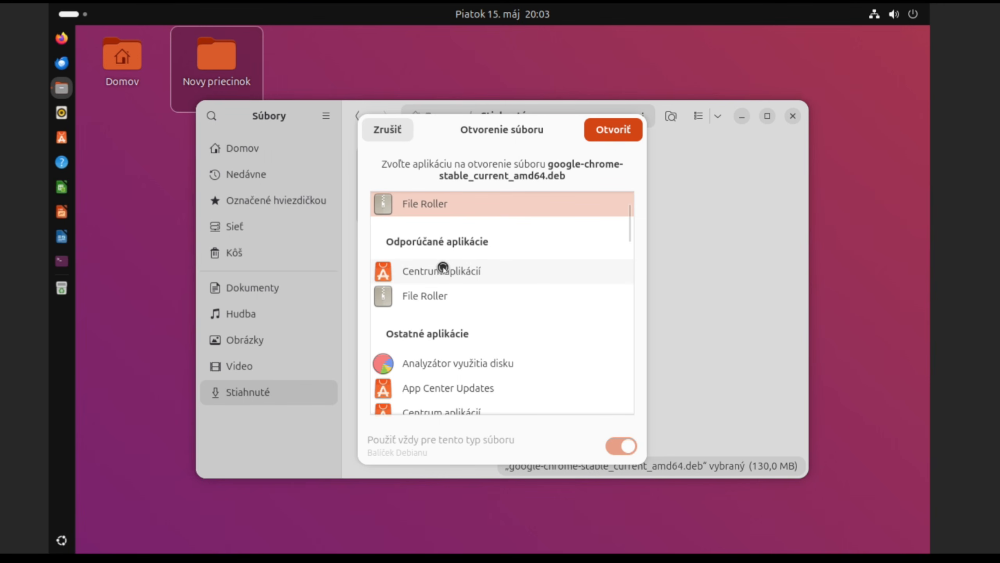
left_click(446, 272)
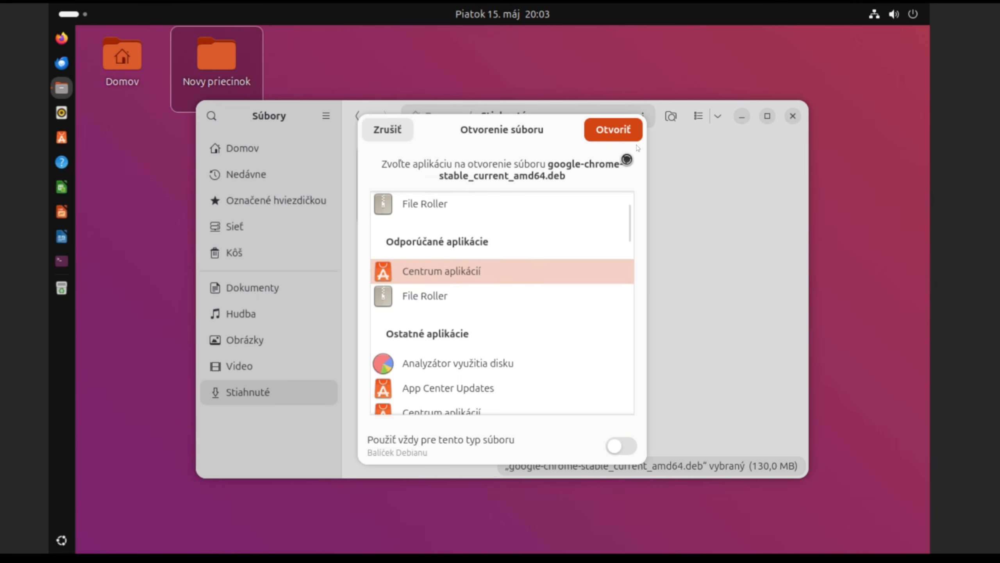
left_click(609, 132)
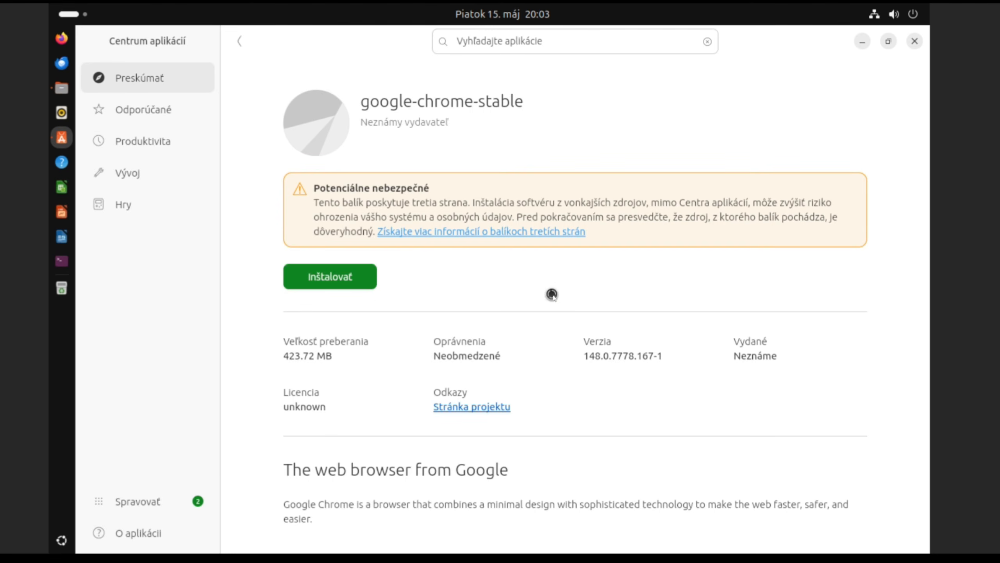
Step: Install google-chrome-stable, authorising with the account password, then open the Spravovať updates page
left_click(339, 281)
left_click(619, 330)
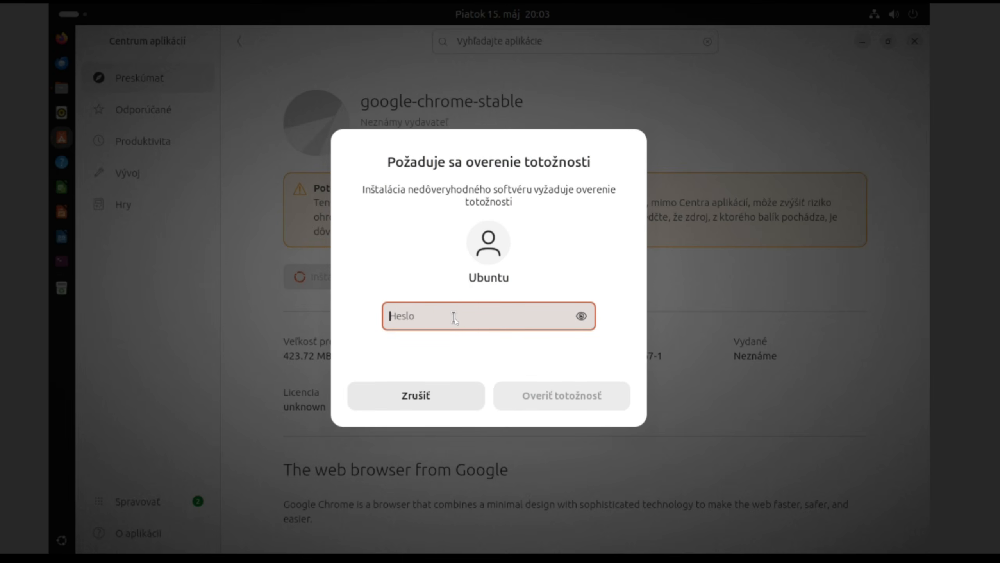
type("******")
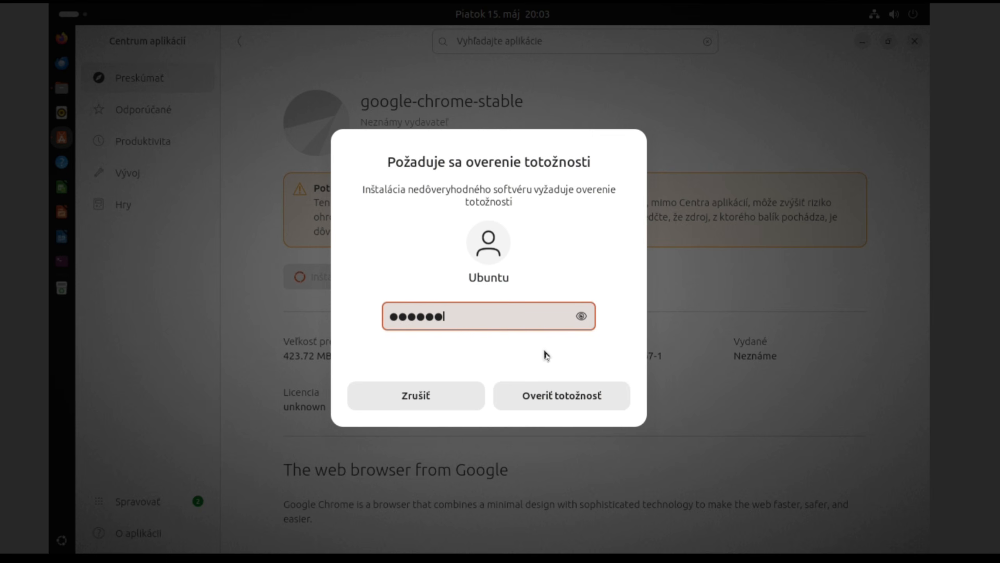
left_click(561, 396)
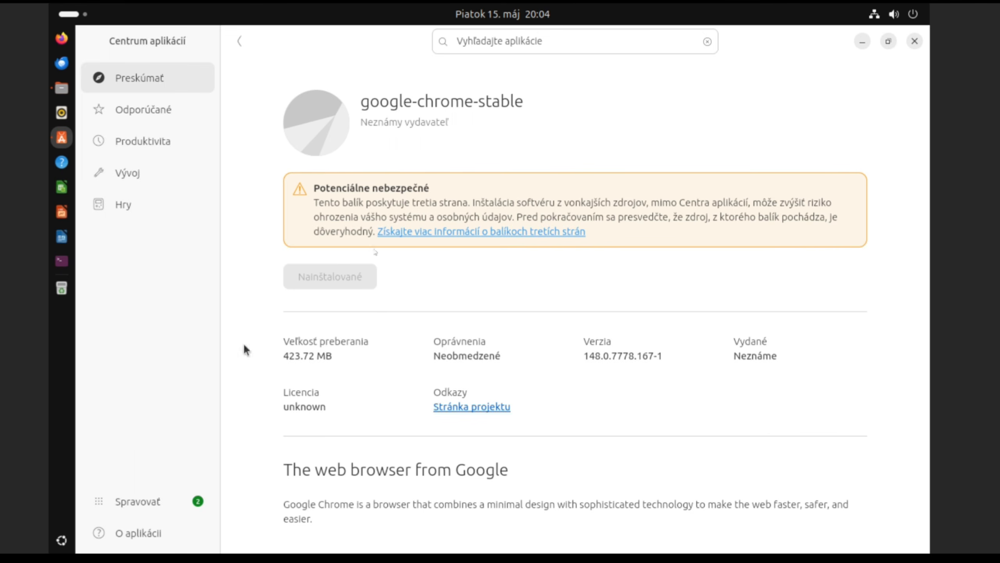
left_click(149, 508)
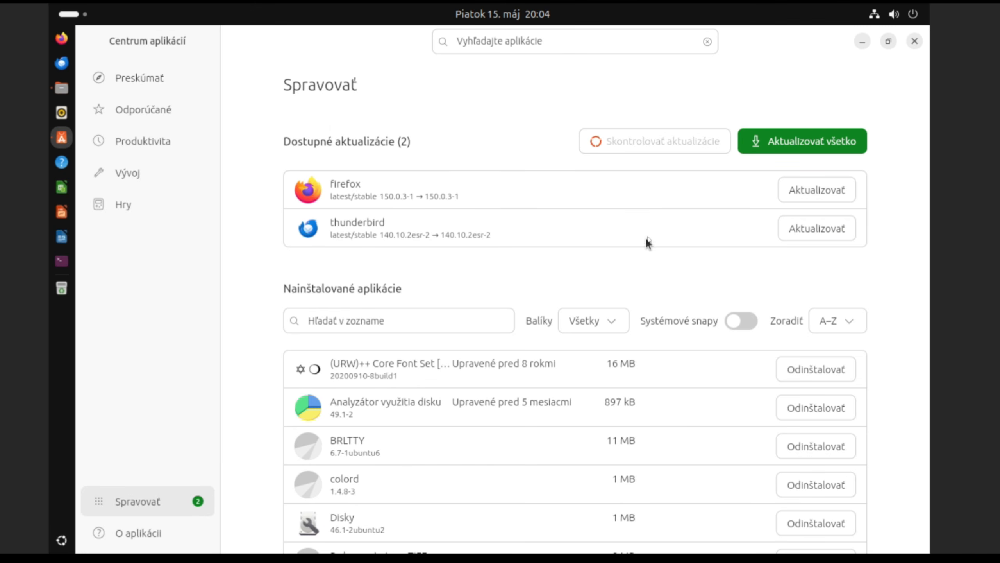
Step: Run Aktualizovať všetko for Firefox and Thunderbird with the account password, then minimize App Center
left_click(796, 149)
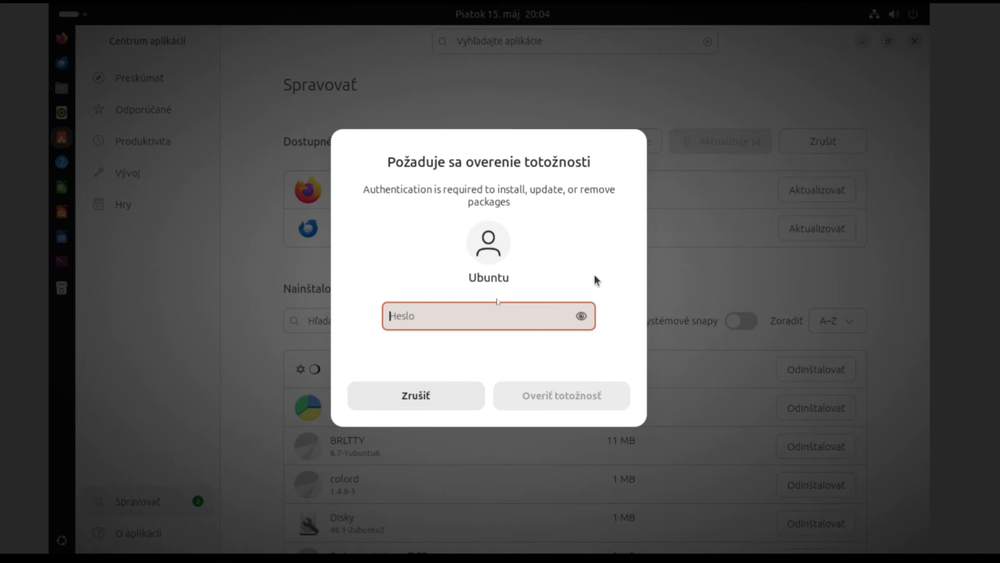
type("******")
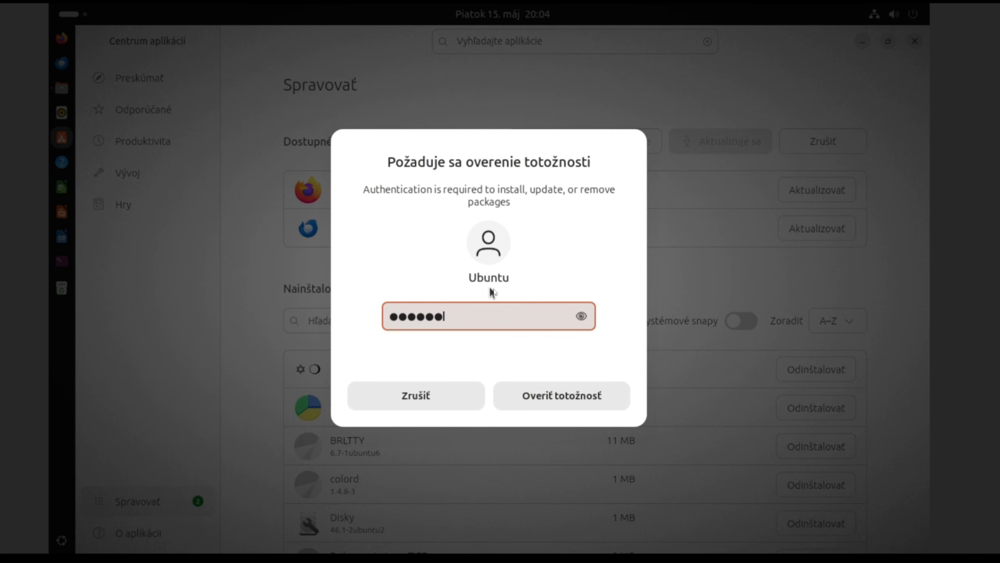
left_click(527, 399)
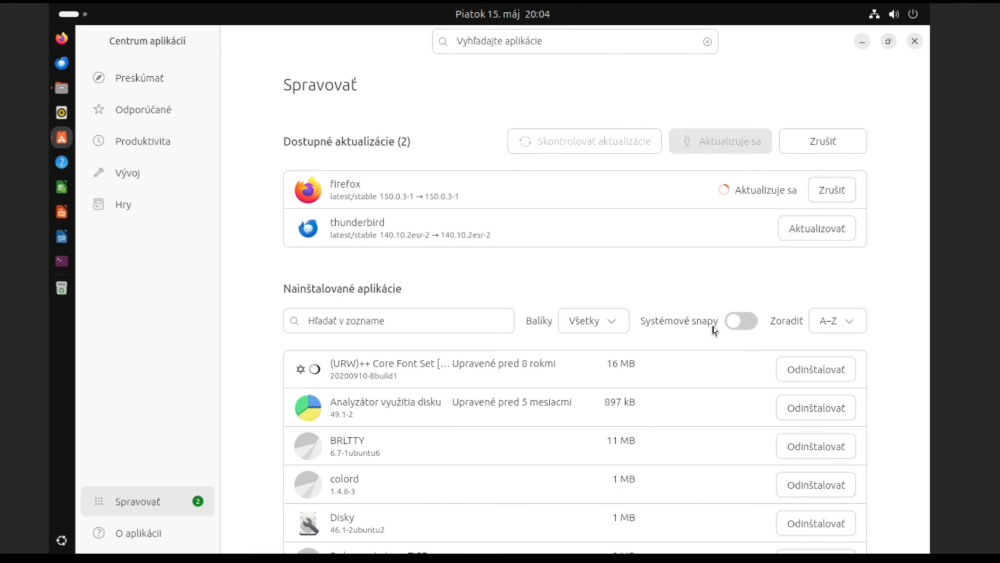
left_click(862, 41)
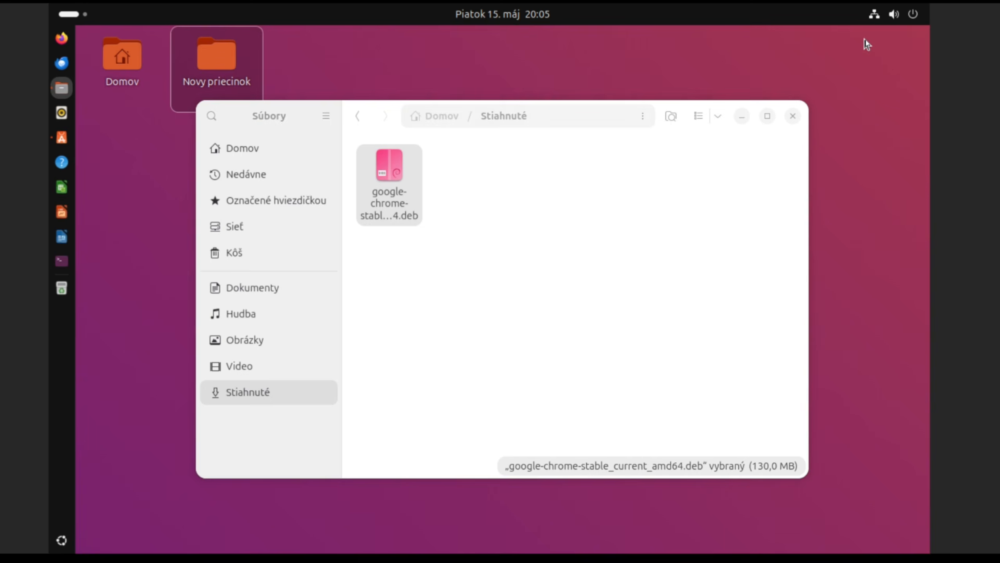
Step: Minimize Files, pin Google Chrome to the dock from the app grid's second page, and close the grid
left_click(743, 117)
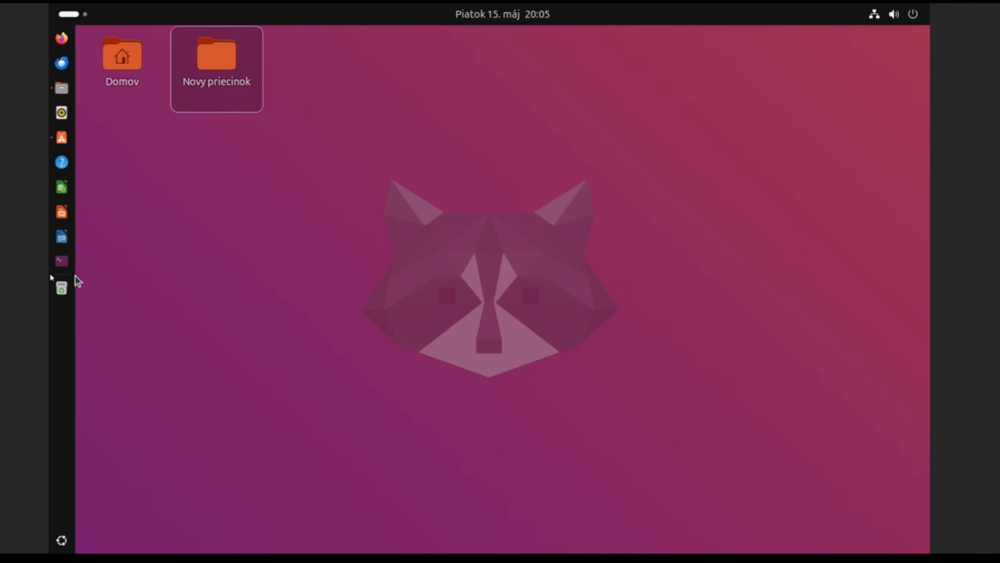
left_click(62, 540)
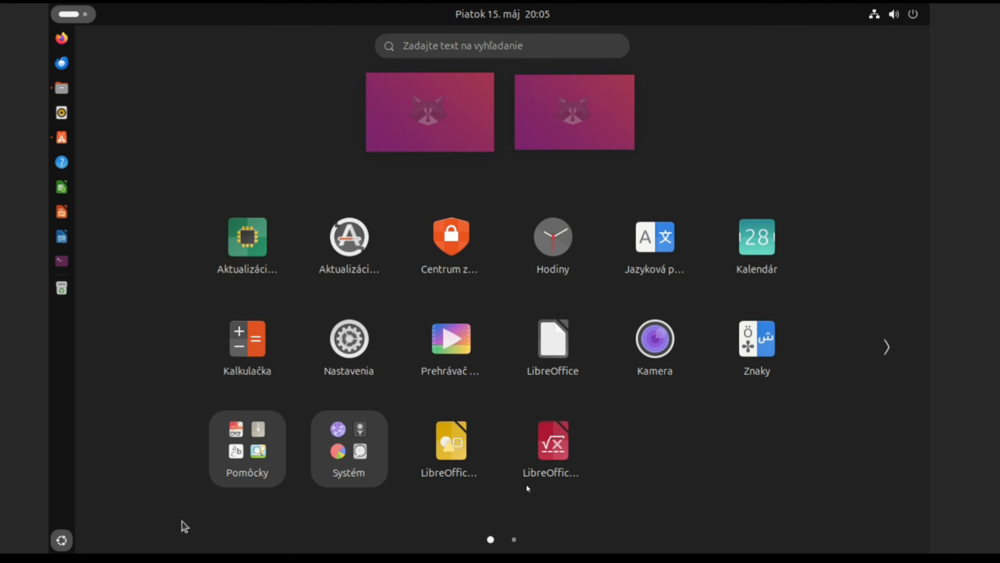
left_click(888, 348)
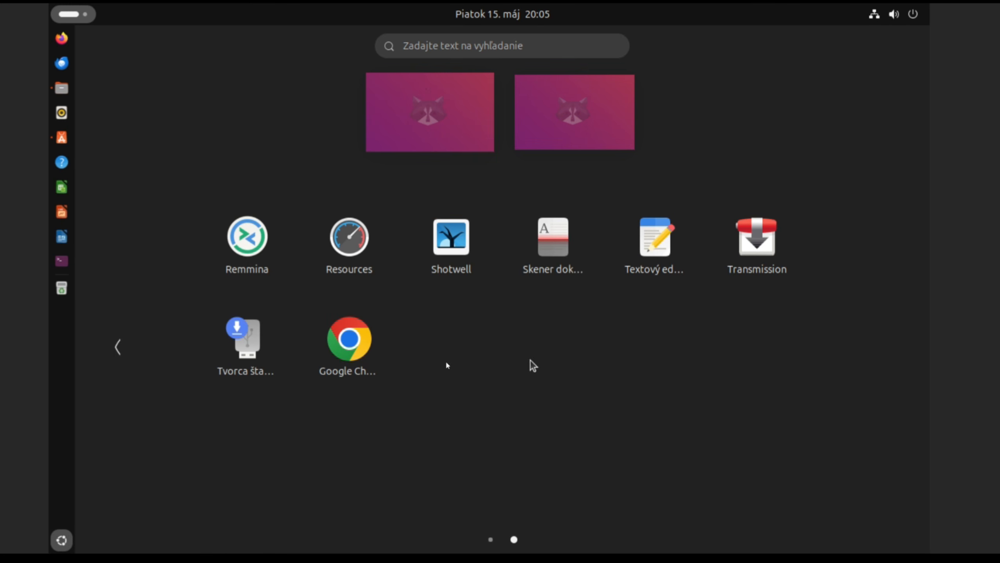
right_click(352, 341)
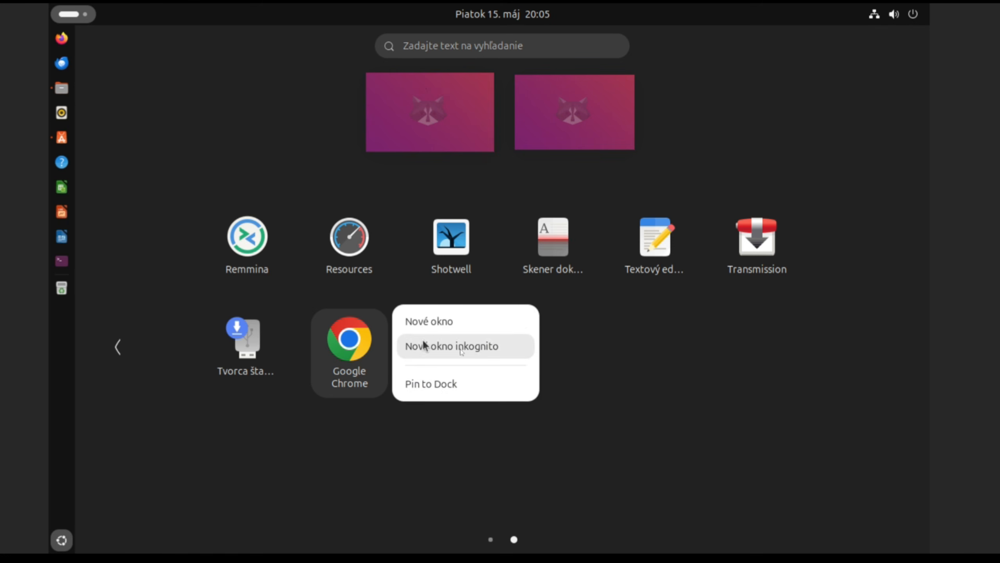
left_click(446, 392)
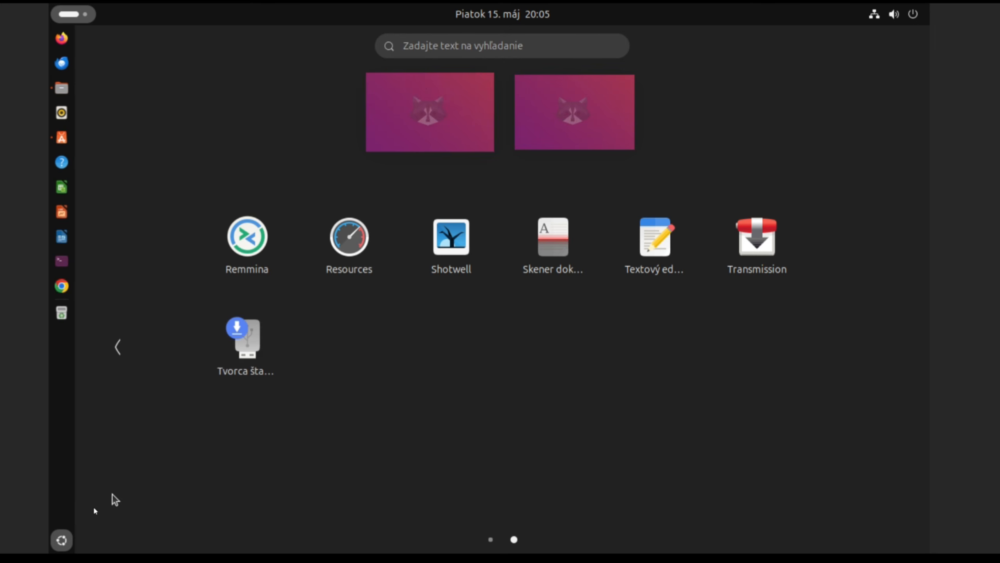
left_click(62, 541)
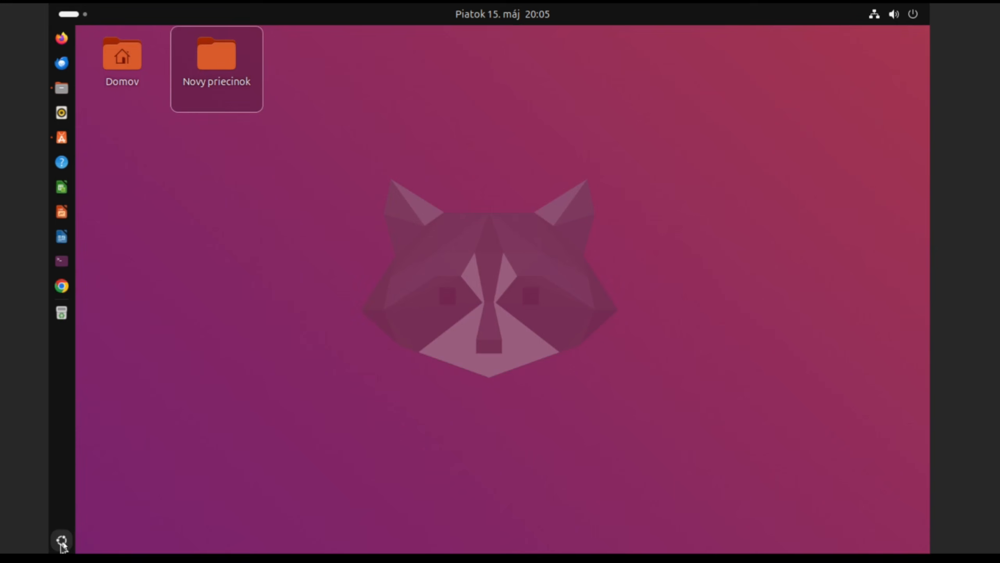
Step: Launch Chrome from the dock and set and confirm a new default keyring password
left_click(62, 286)
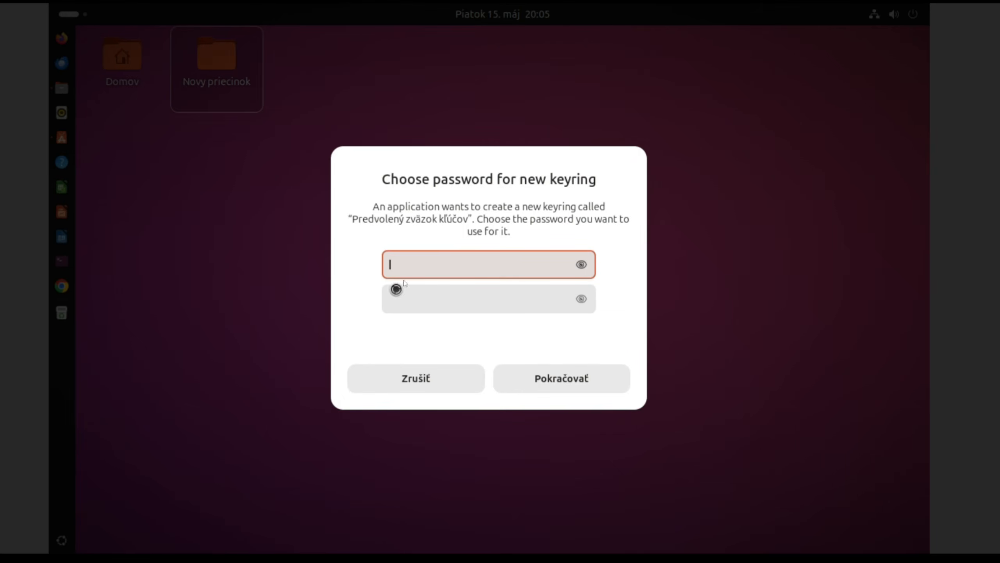
type("******")
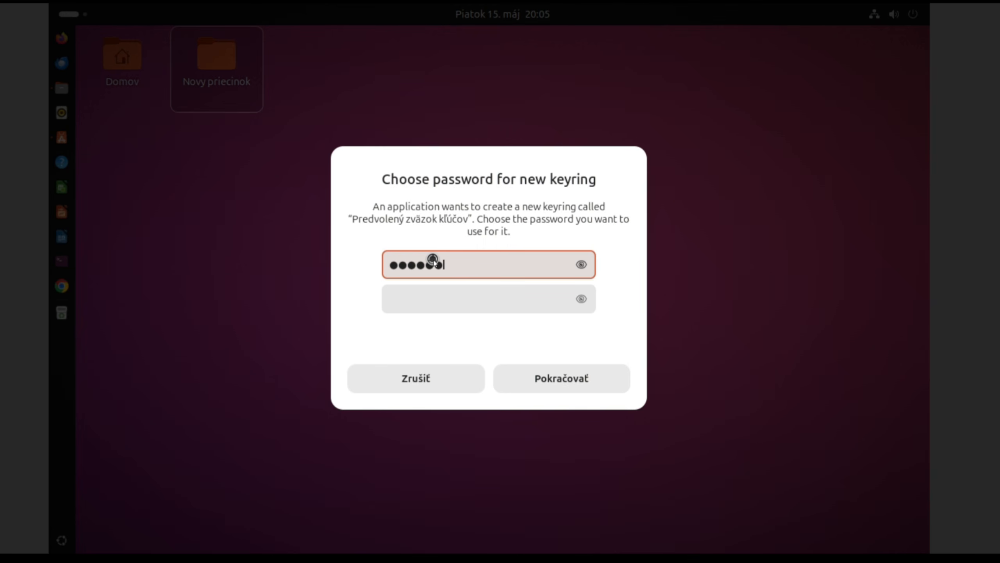
left_click(476, 299)
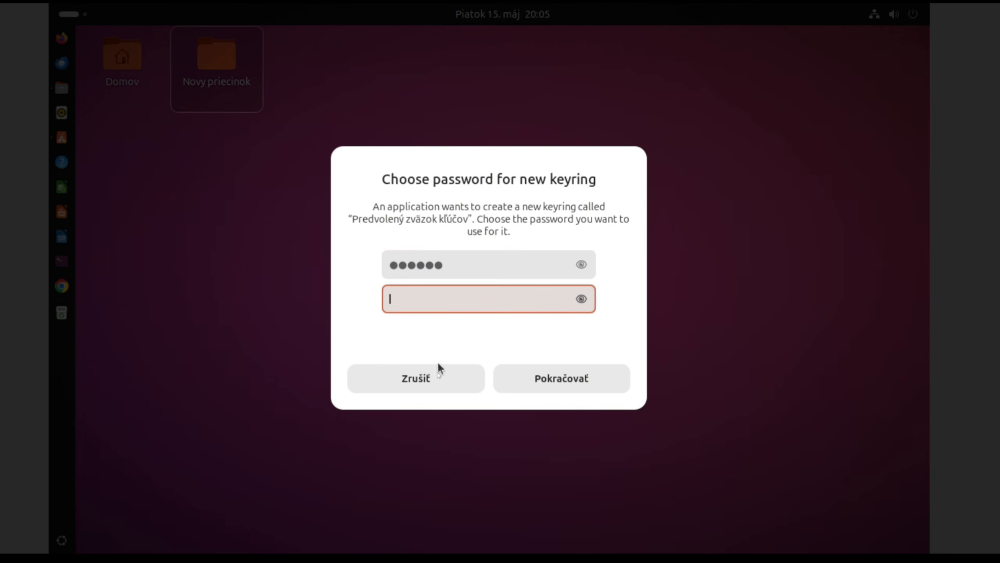
type("******")
left_click(558, 377)
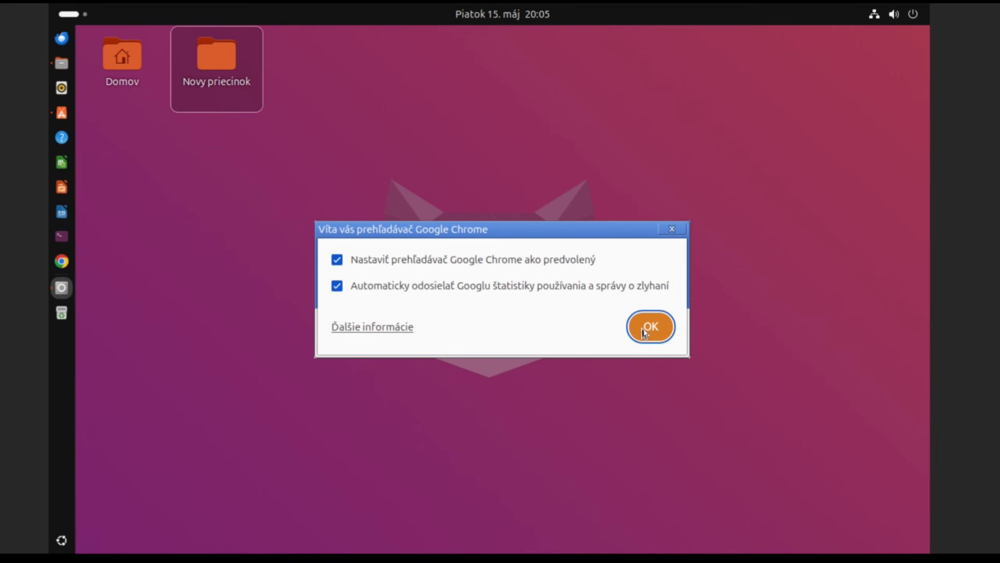
Step: Finish Chrome's first-run setup without signing in, making Google the default search engine
left_click(646, 333)
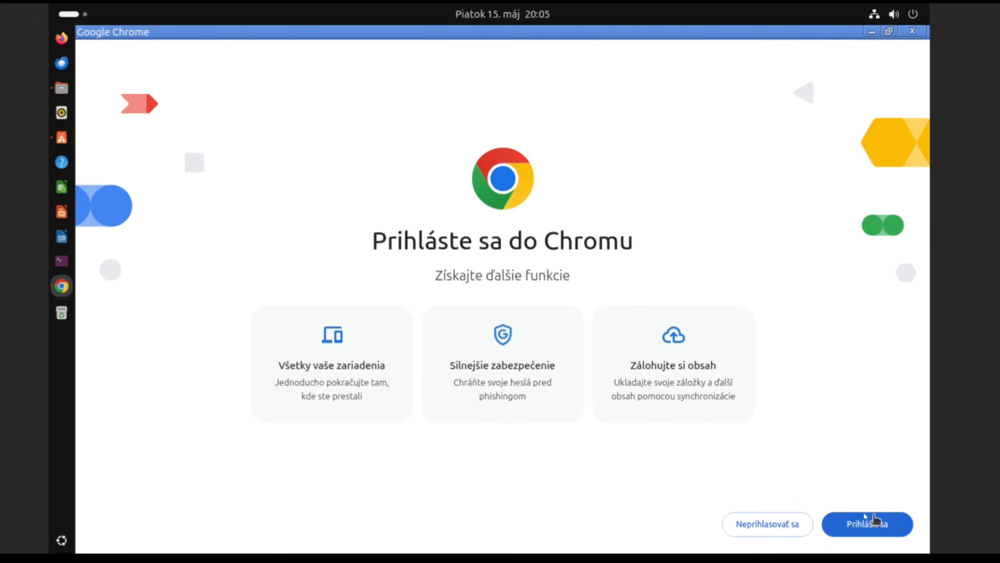
left_click(794, 525)
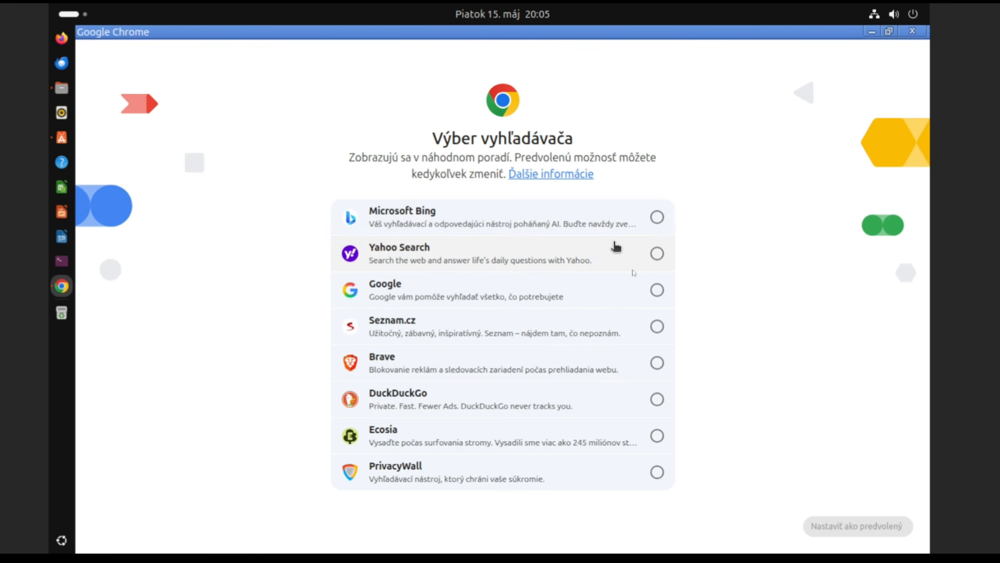
left_click(657, 289)
left_click(843, 528)
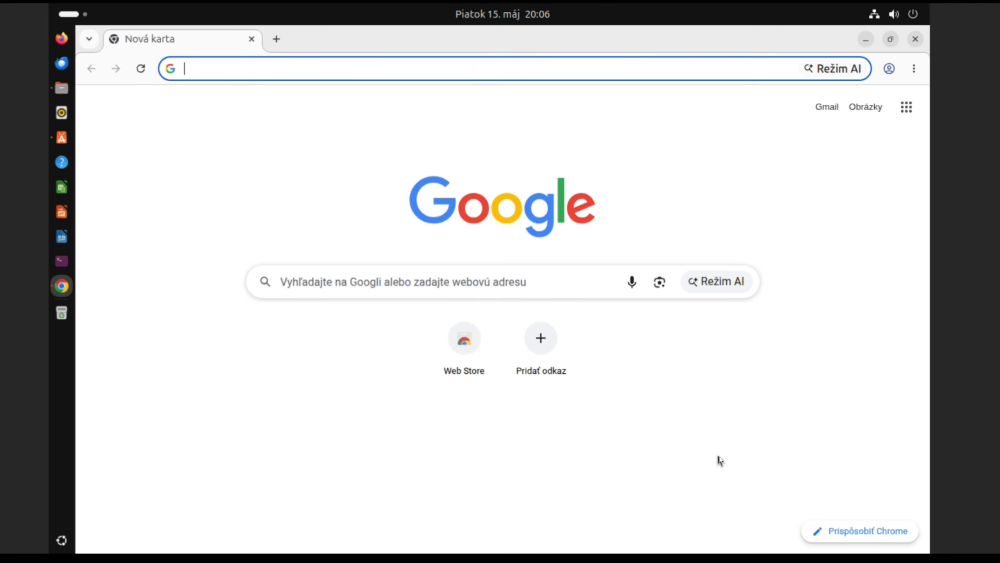
Step: Restore, move and close the Chrome window, then reopen, reposition and close it again
left_click(891, 40)
left_click_drag(743, 37, 717, 68)
left_click(872, 68)
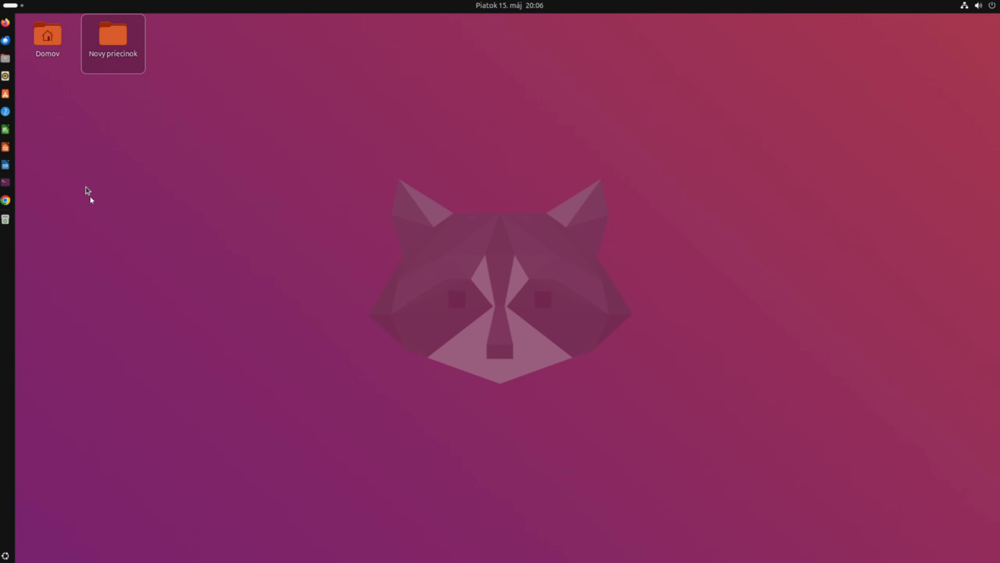
left_click(5, 200)
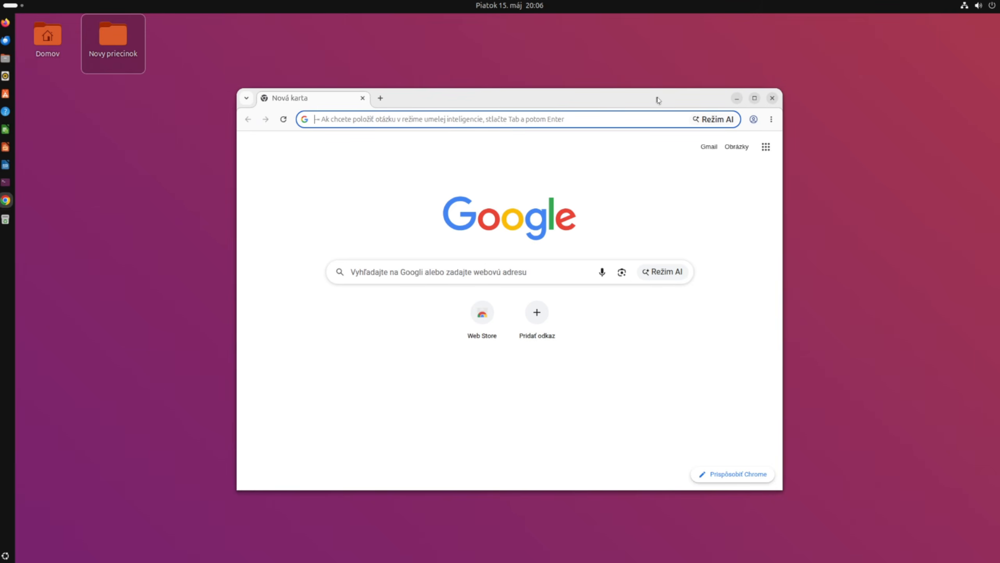
left_click_drag(653, 97, 632, 88)
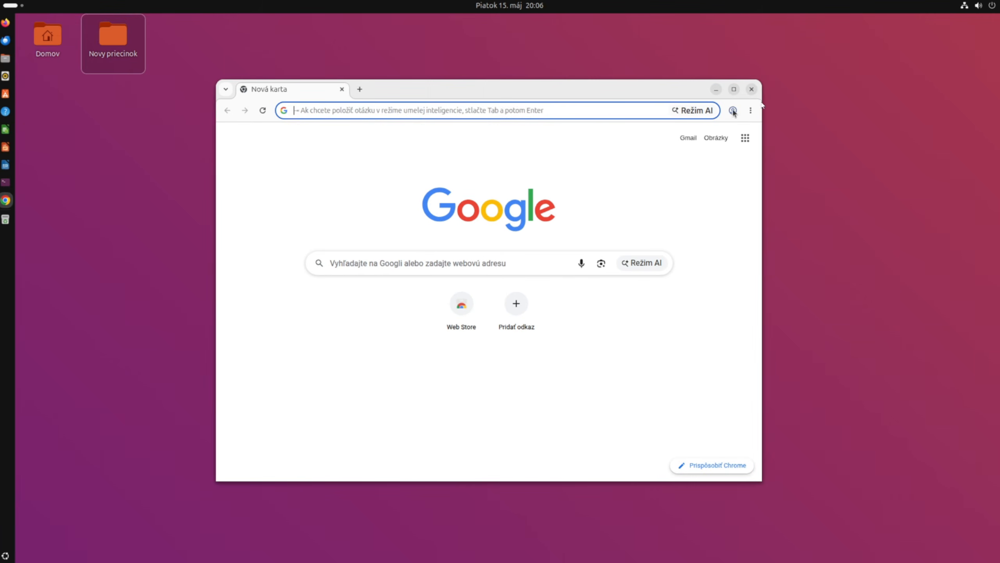
left_click(752, 90)
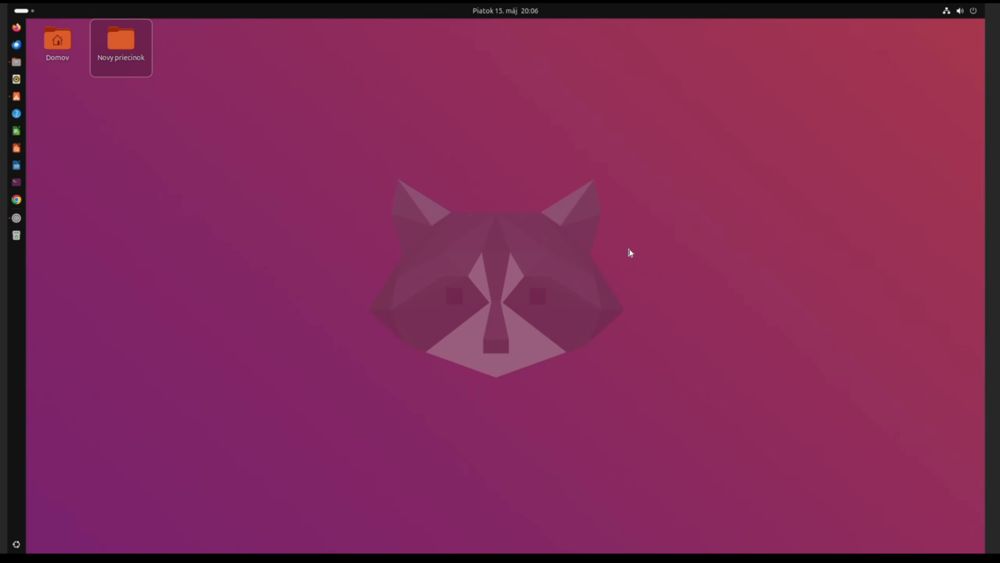
Step: Drag the Ubuntu Desktop Dock Icon Size slider to 36, then close Settings
scroll(554, 330, "down", 5)
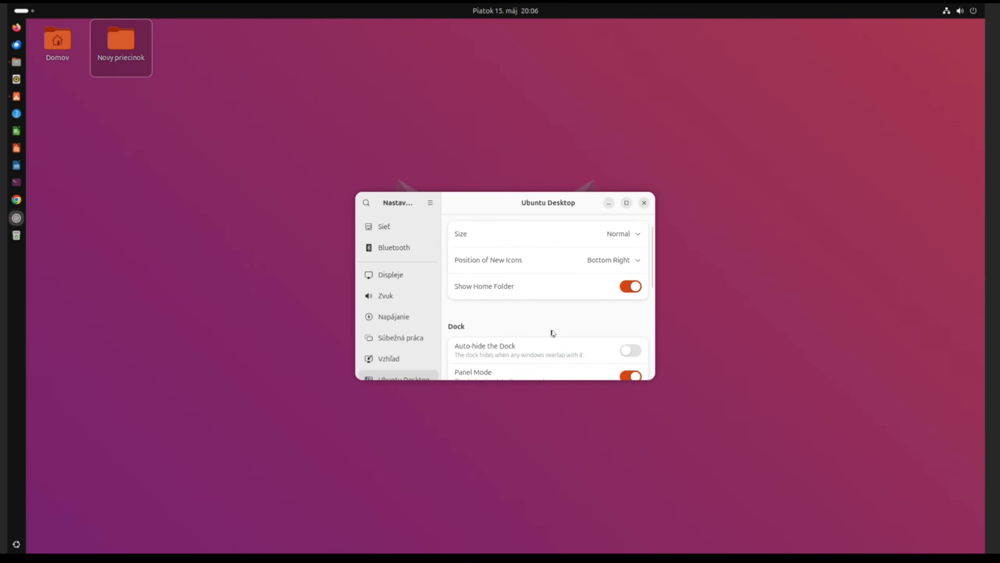
left_click_drag(538, 333, 581, 335)
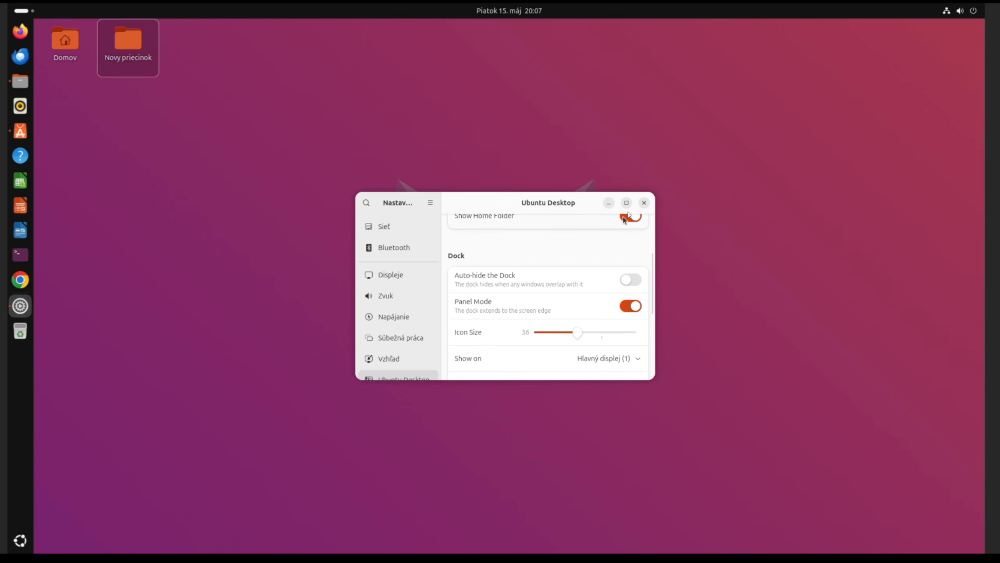
left_click(644, 203)
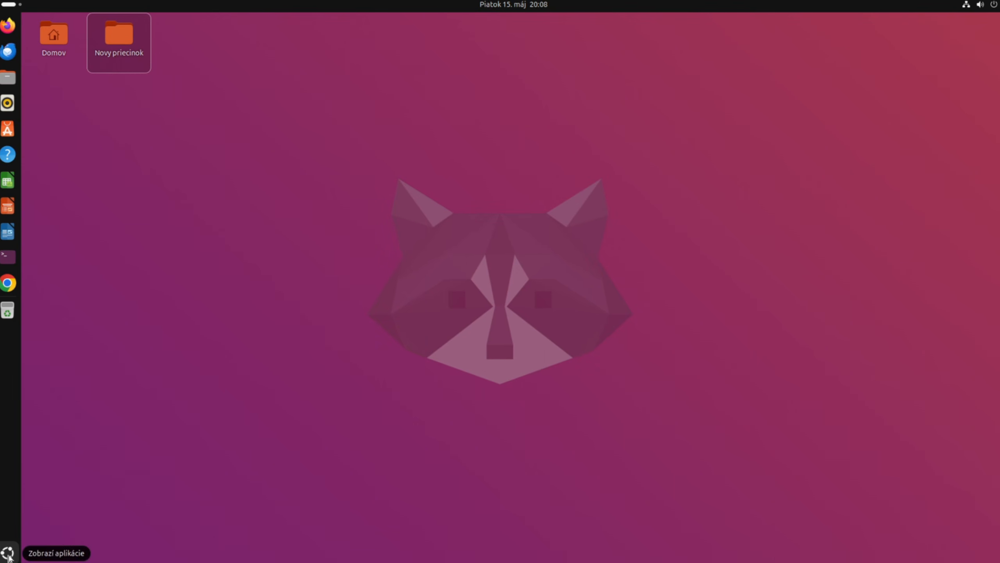
Step: Install updates from Settings > Systém > Aktualizácie softvéru, authenticating with the account password
left_click(8, 553)
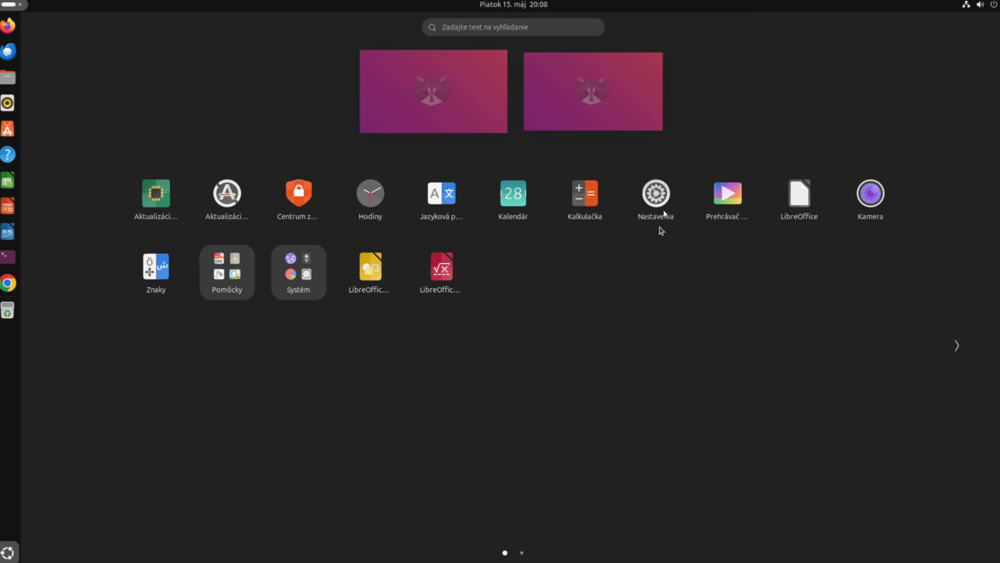
left_click(656, 193)
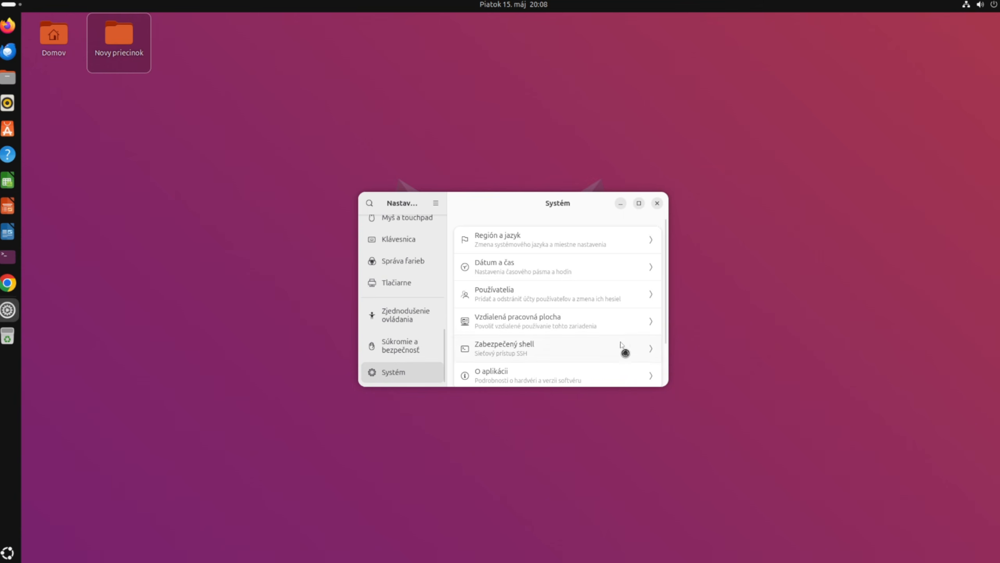
scroll(619, 324, "down", 3)
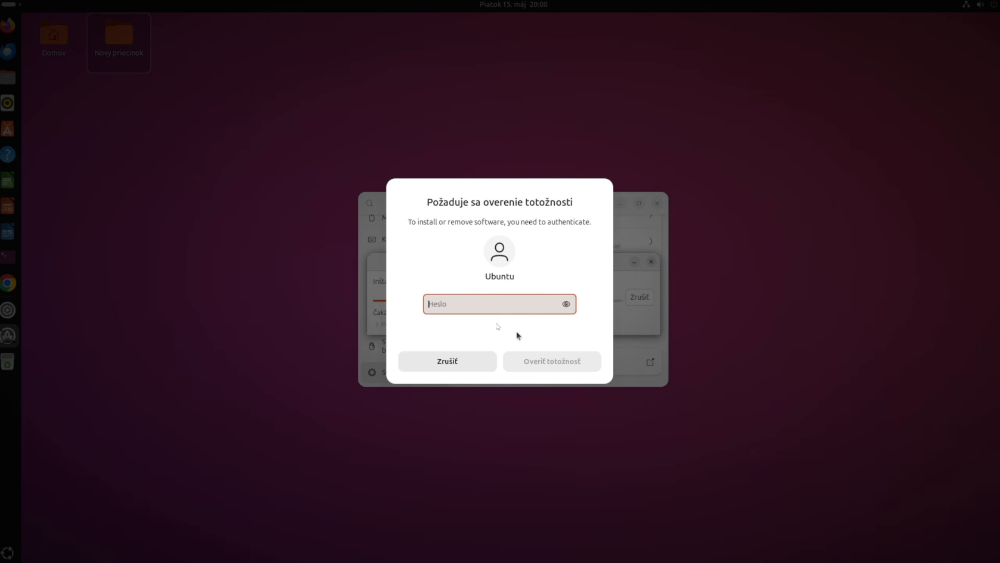
type("••")
left_click(542, 360)
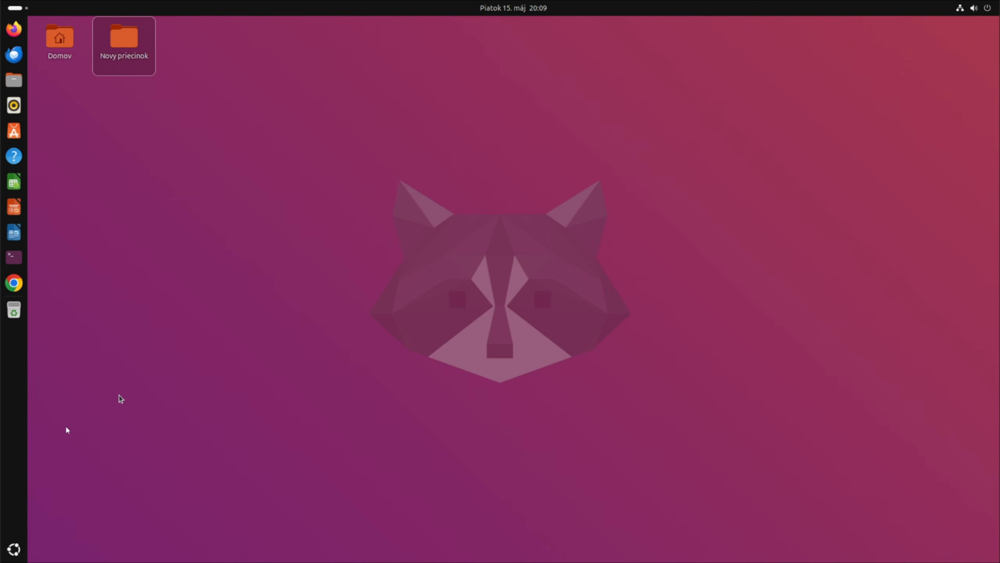
left_click(14, 548)
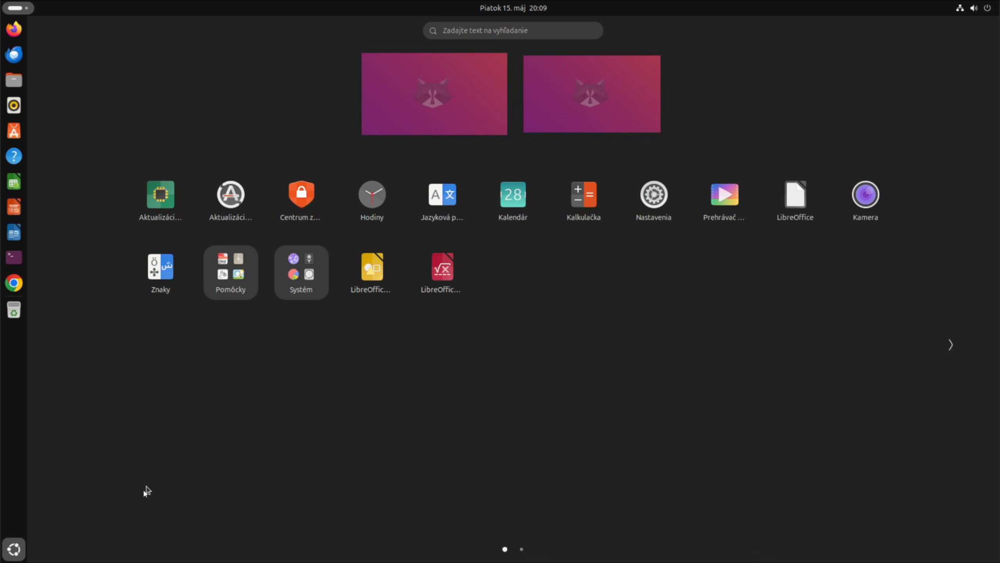
left_click(20, 553)
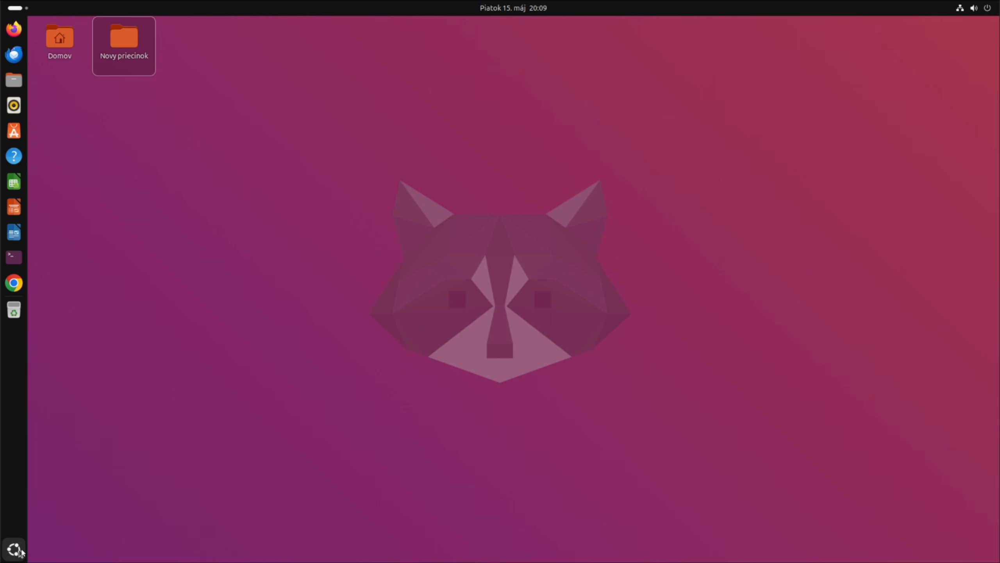
Step: Restart the computer from the quick settings power menu, confirming Reštartovať
left_click(990, 8)
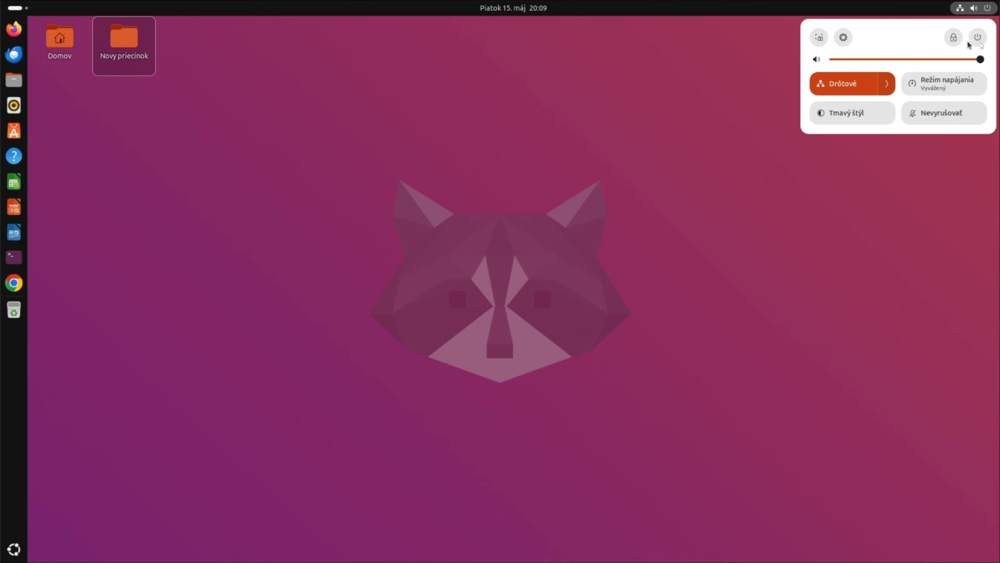
left_click(979, 38)
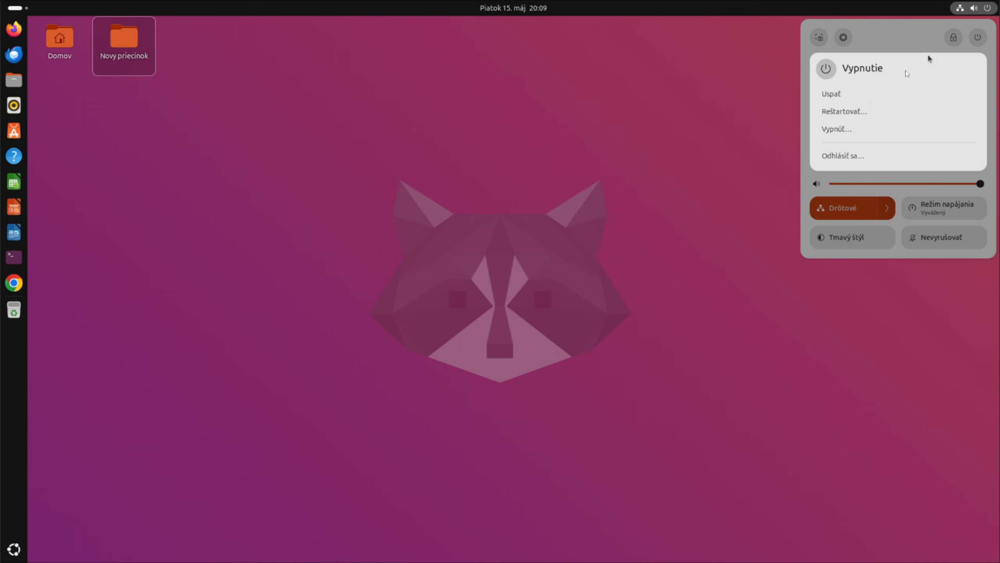
left_click(845, 111)
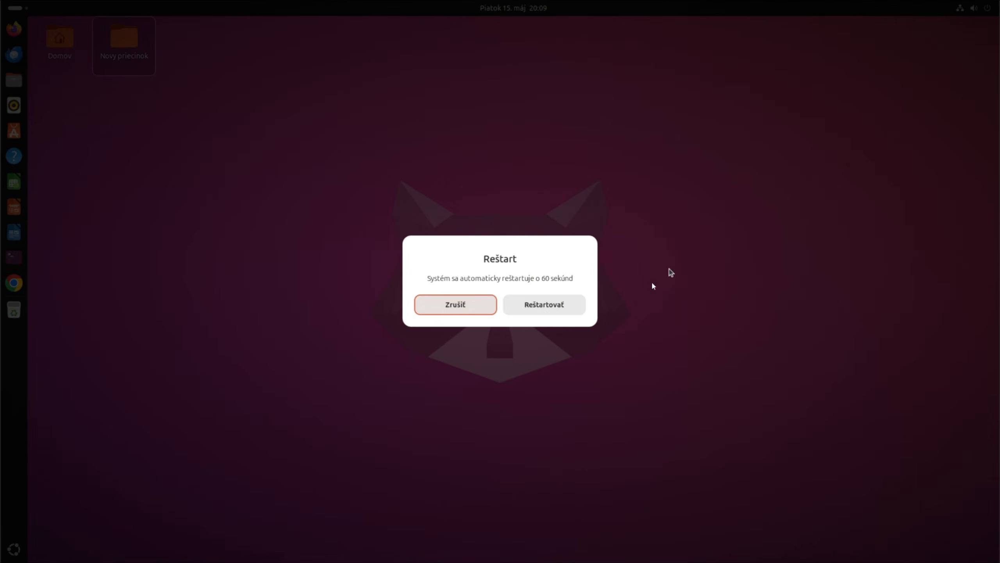
left_click(541, 311)
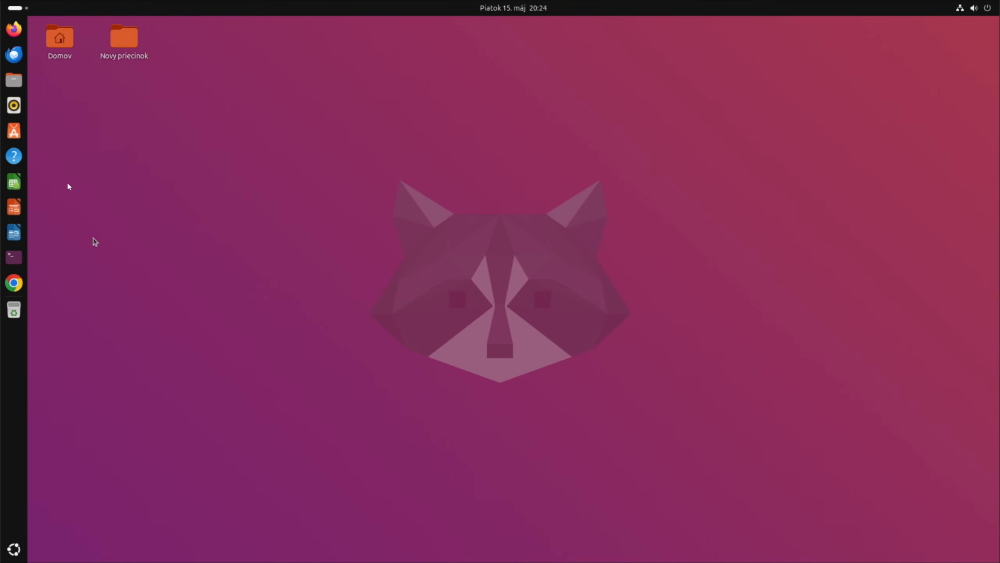
Step: Open App Center and browse its installed apps and updates page
left_click(15, 132)
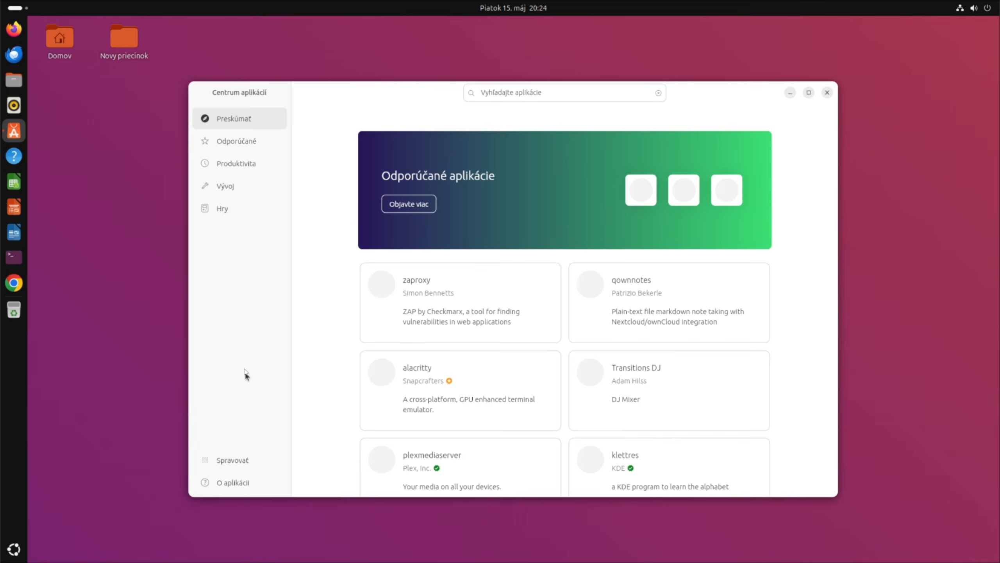
left_click(238, 462)
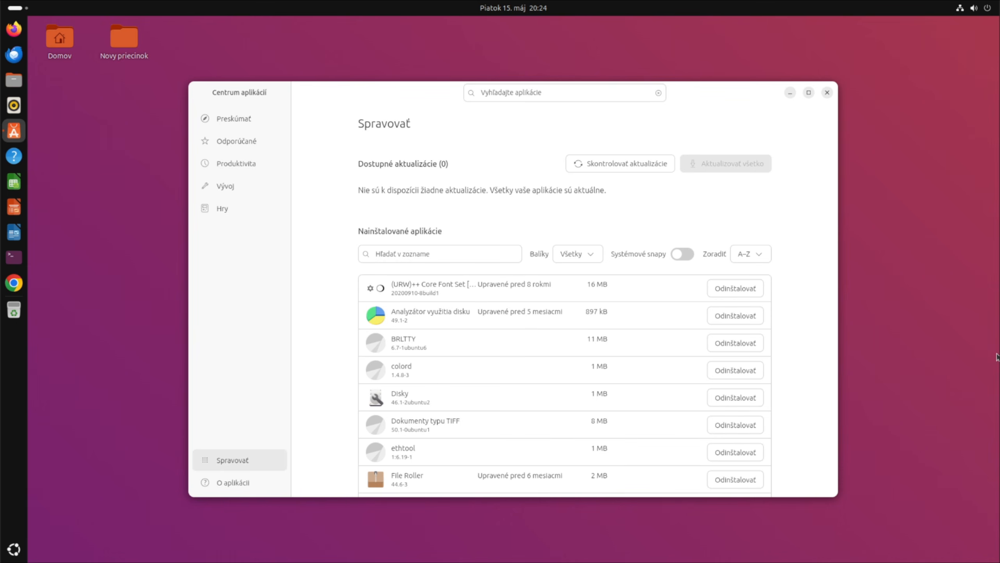
scroll(656, 294, "down", 3)
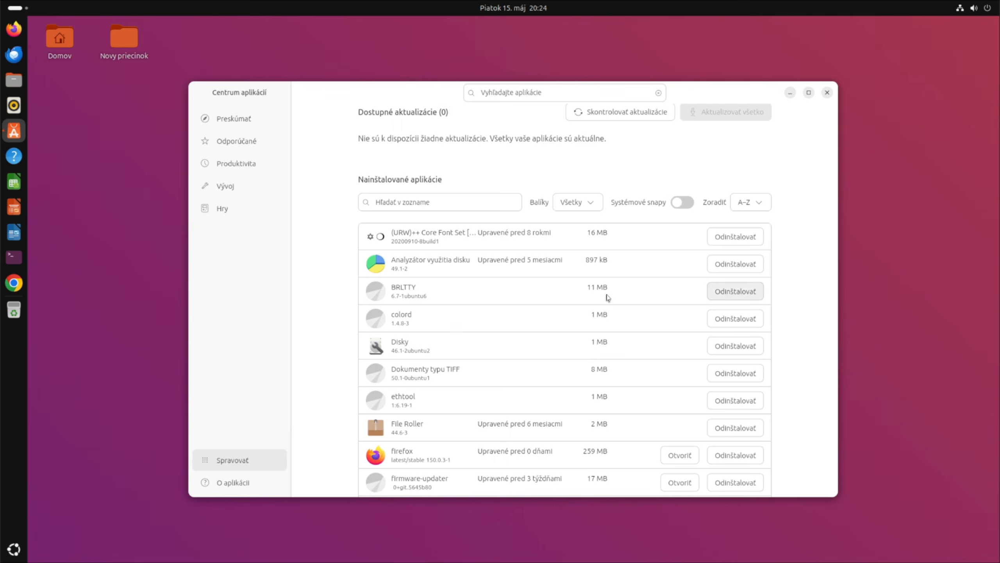
scroll(608, 298, "down", 4)
scroll(608, 298, "down", 10)
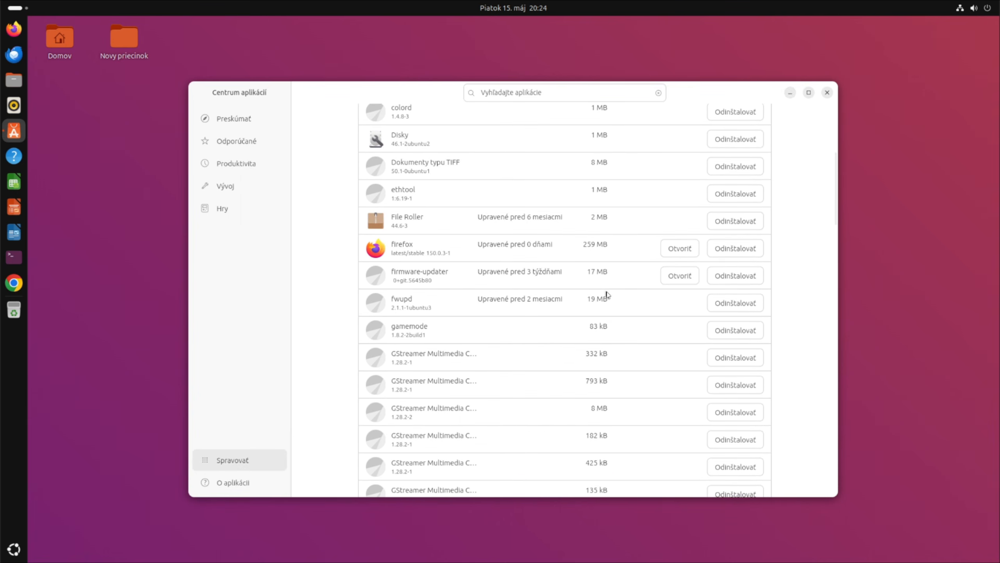
scroll(641, 294, "down", 10)
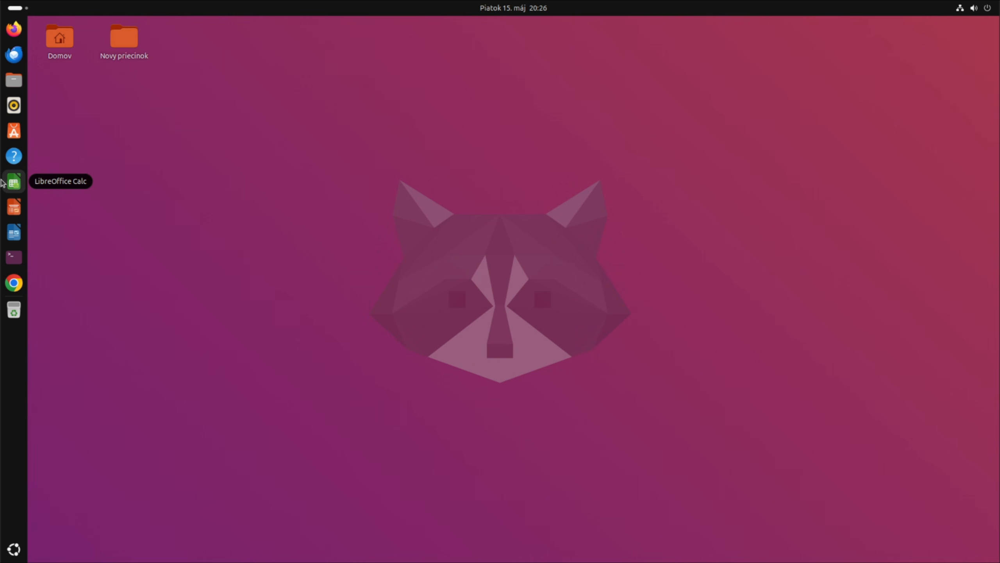
Step: Search App Center for 'krusader', finding only Filelight, then bring up a Terminal window
left_click(14, 130)
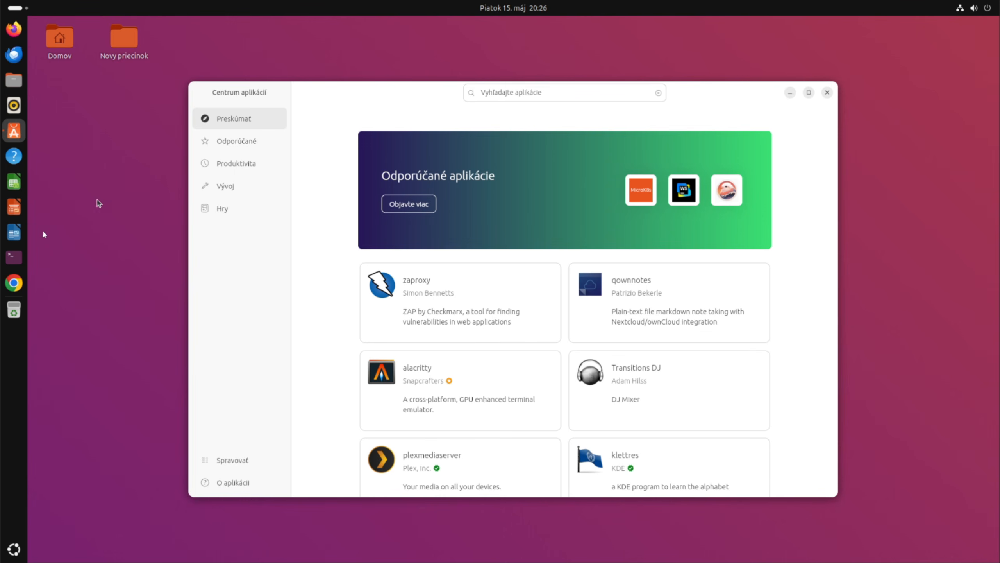
left_click(510, 92)
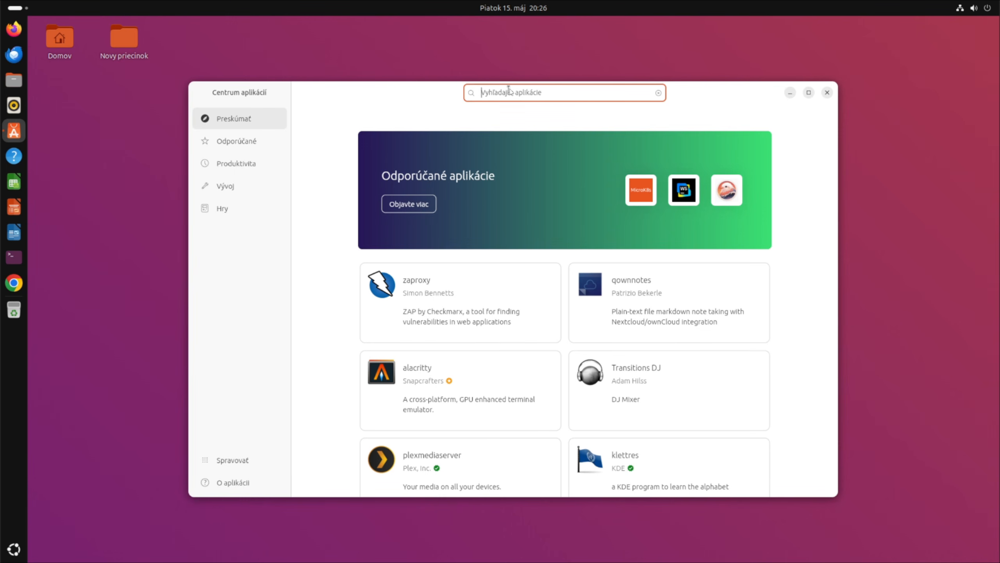
type("krusader")
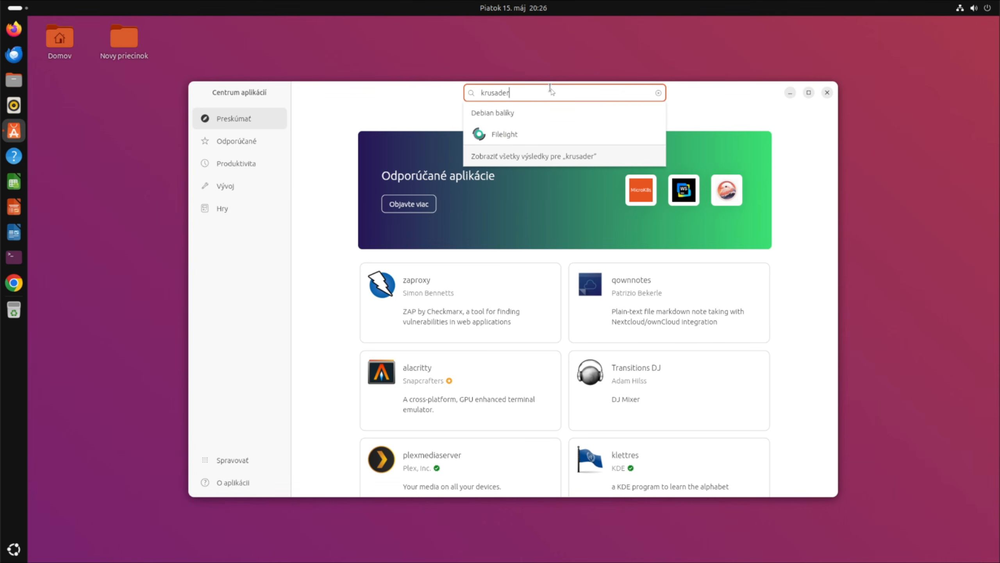
left_click(16, 259)
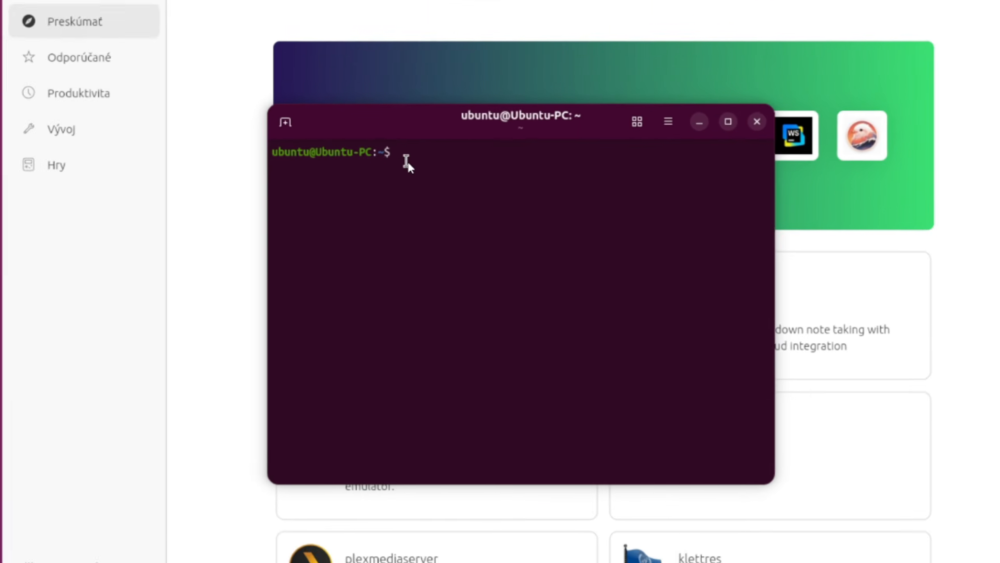
Step: Run 'sudo apt install krusader', enter the administrator password and confirm with y
type("su")
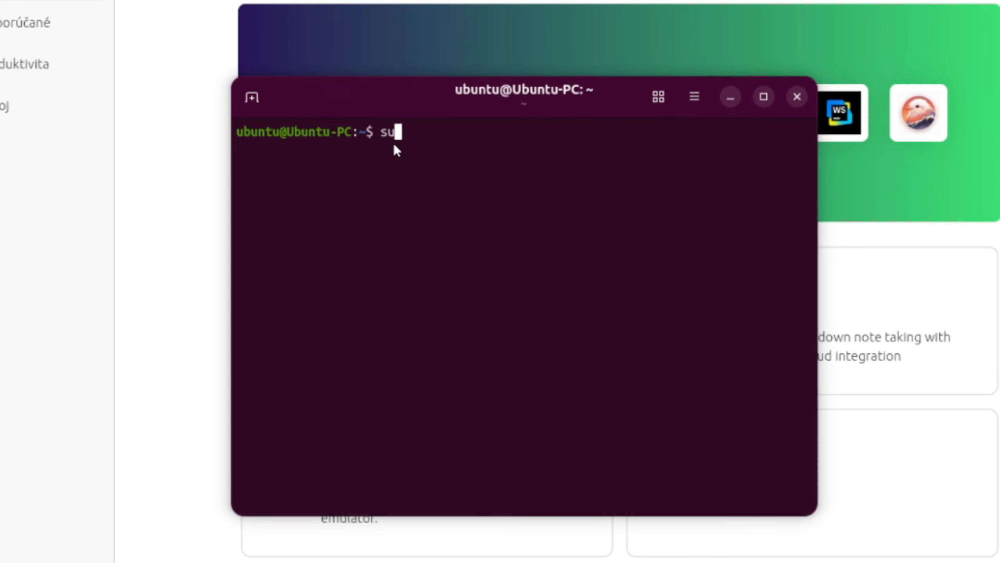
type("do apt ins")
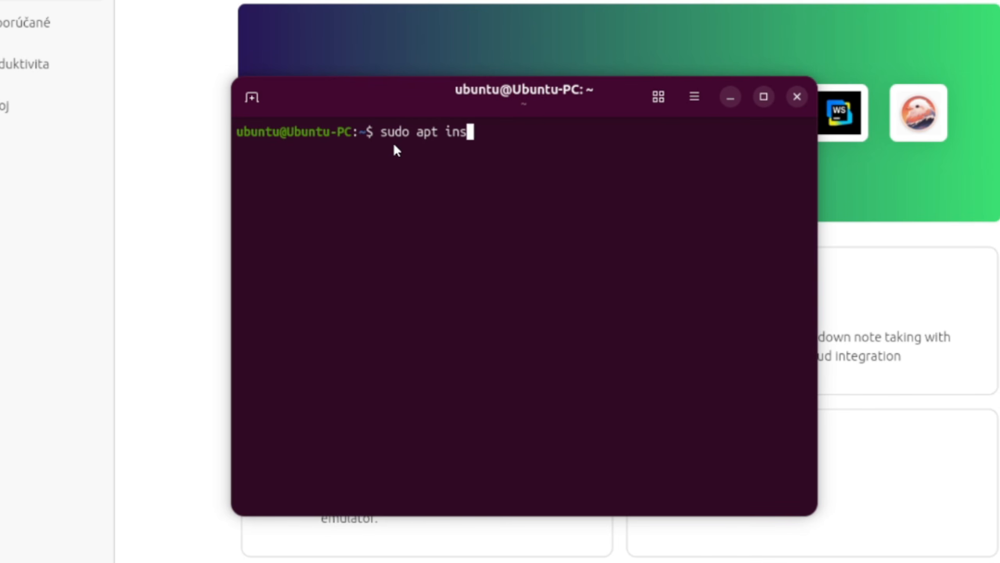
type("tall krusader")
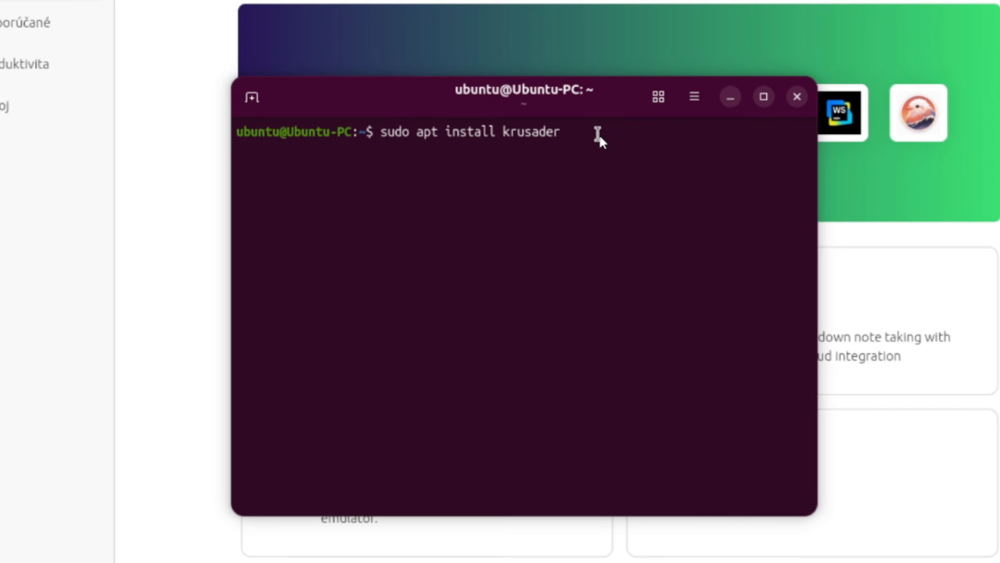
key("Return")
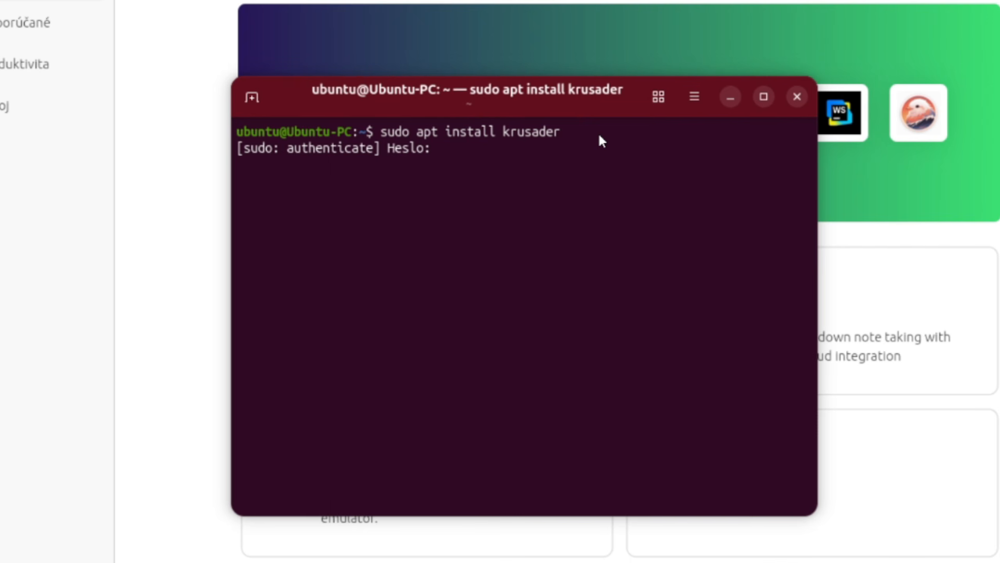
type("*****")
key("Return")
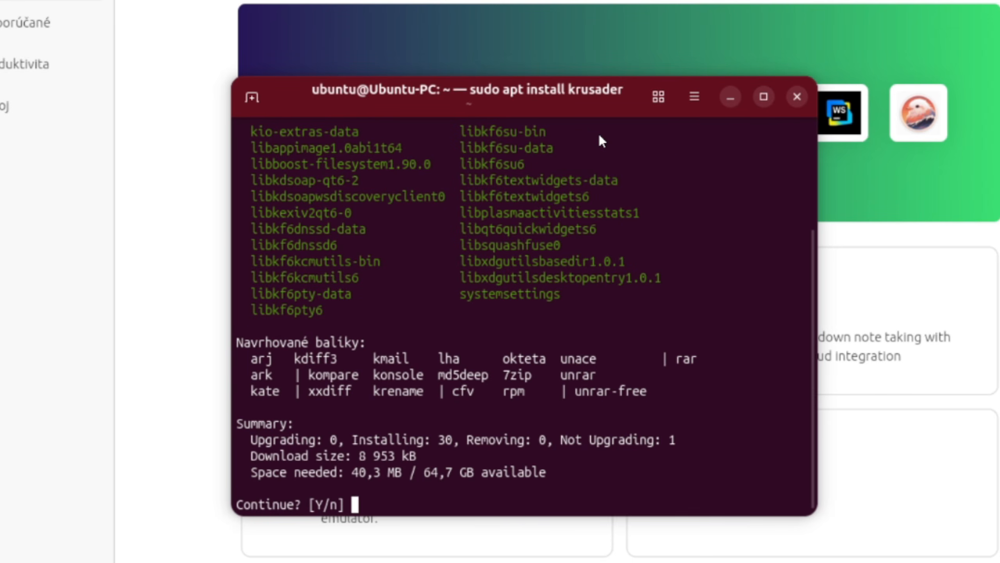
type("y")
key("Return")
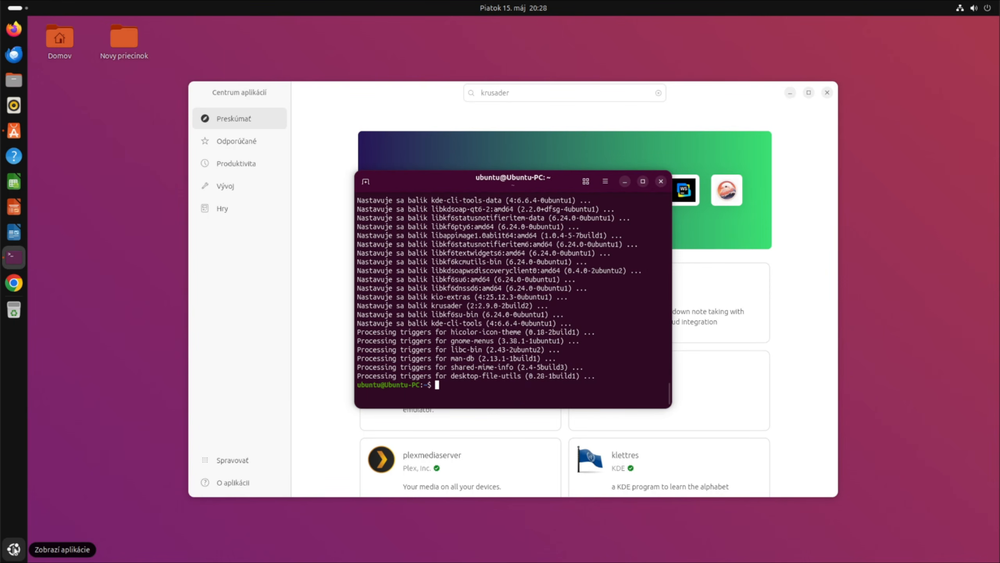
Step: Launch Krusader from page 2 of apps, accepting its first-run dialogs and closing Konfigurátor unchanged
left_click(14, 549)
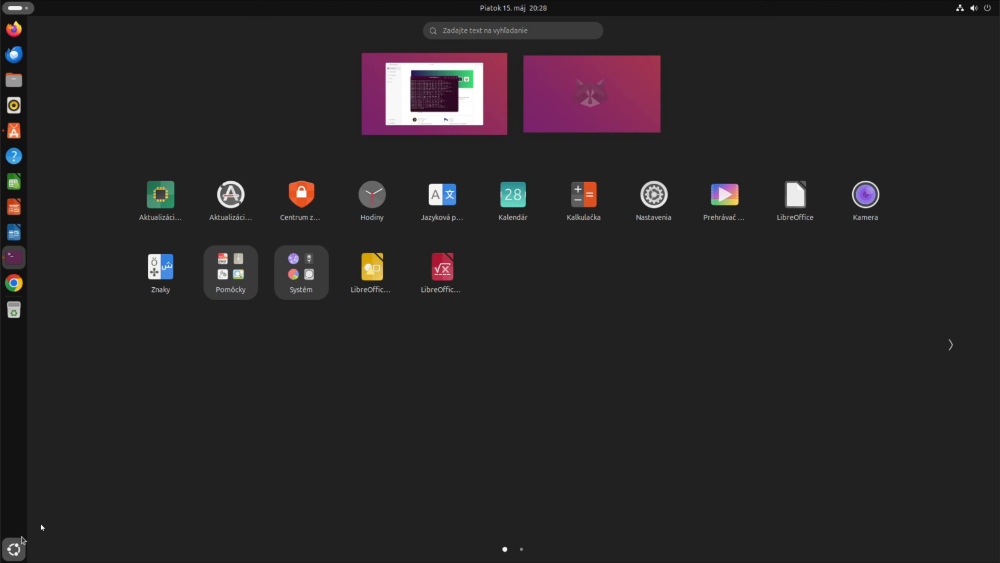
left_click(949, 344)
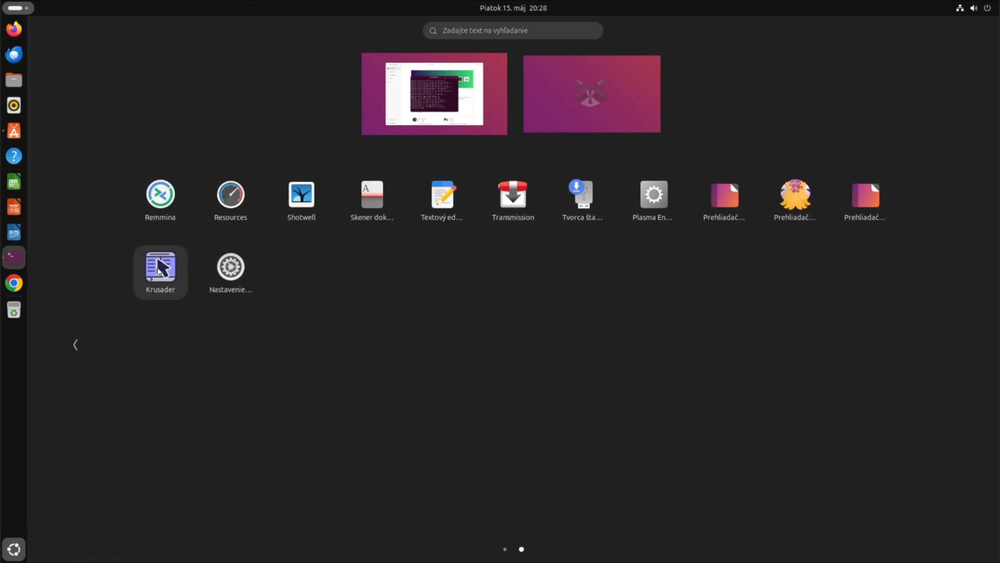
left_click(160, 267)
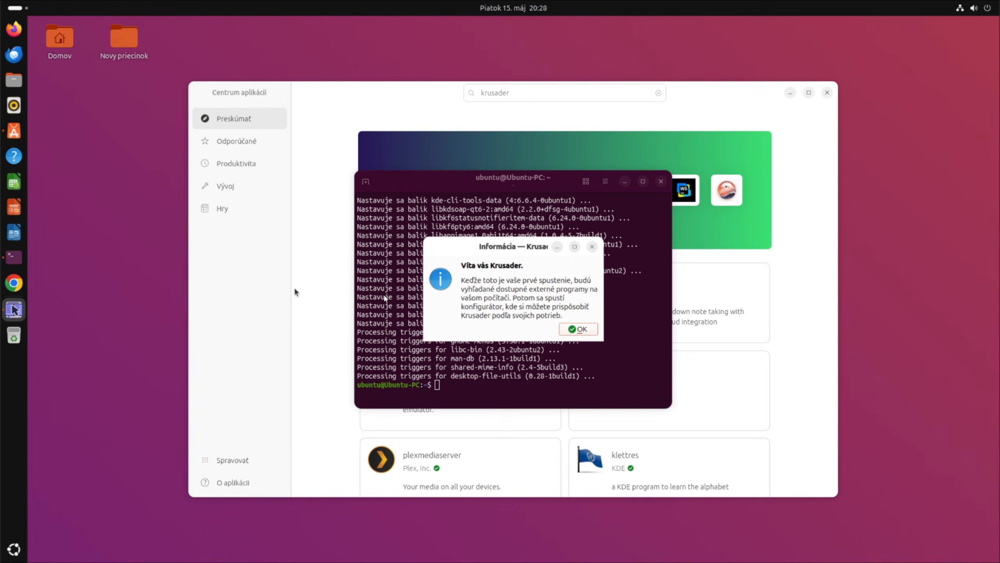
left_click(579, 329)
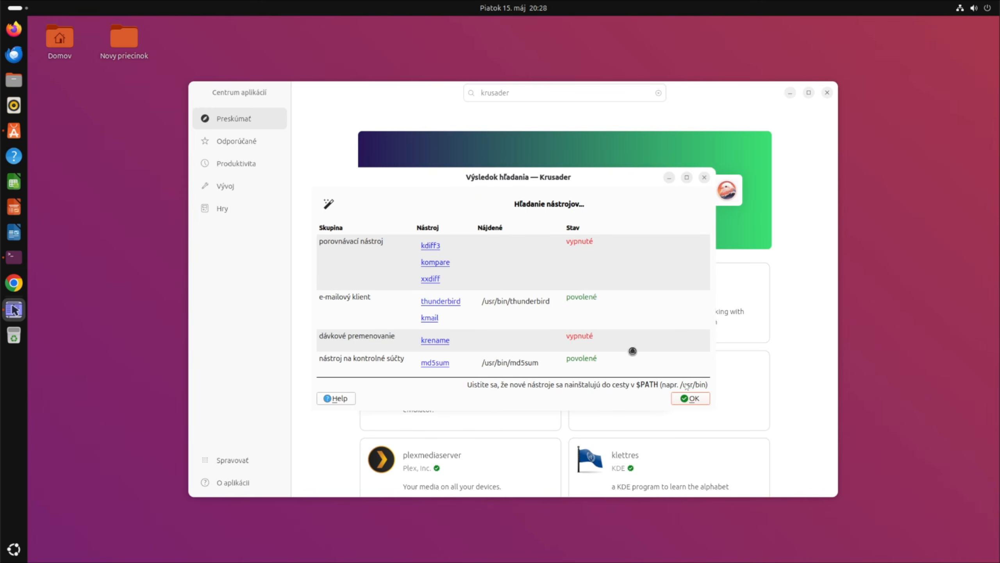
left_click(690, 399)
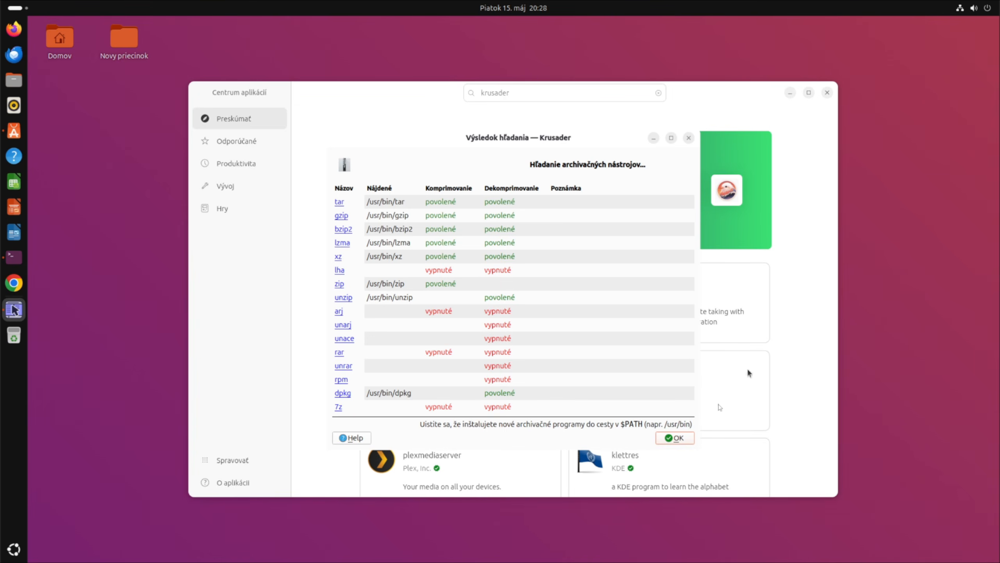
left_click(676, 437)
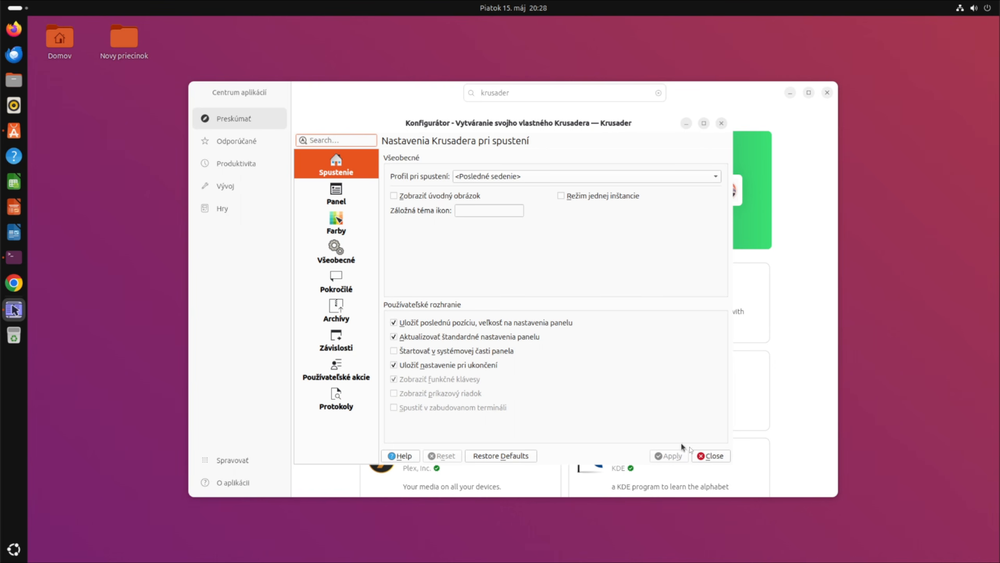
left_click(707, 457)
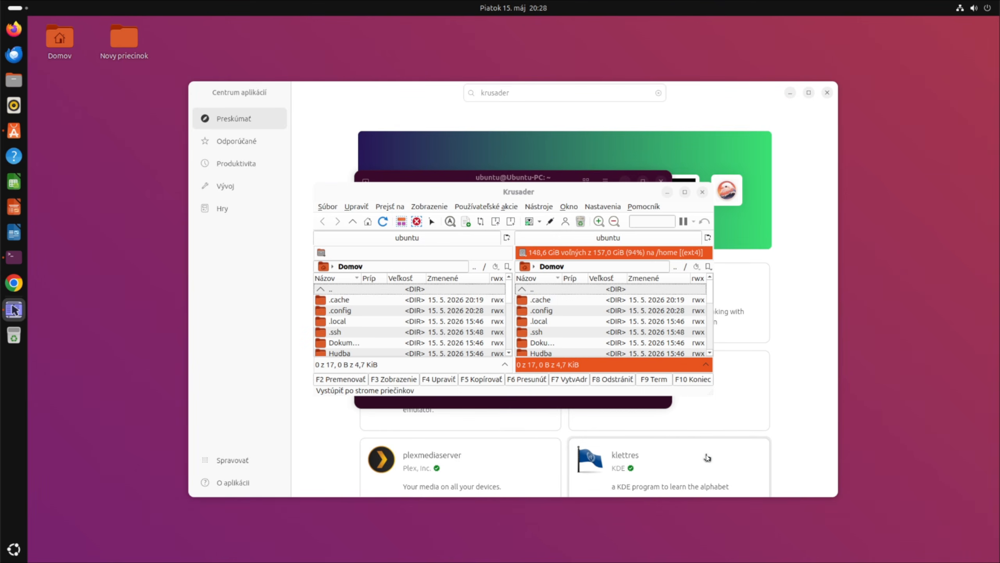
Step: Maximize Krusader, open Dokumenty and return to Domov, then restore the window size
left_click(685, 193)
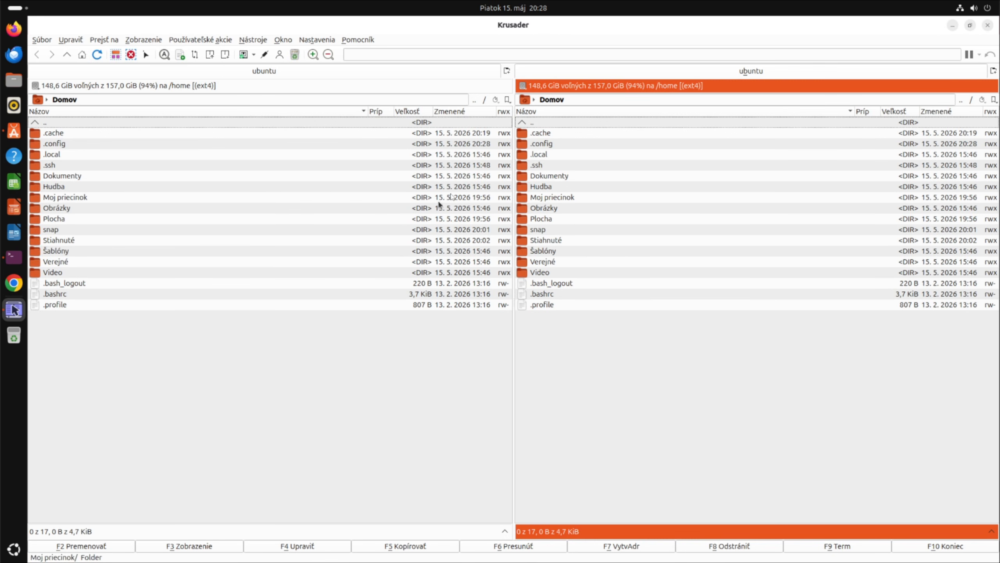
double_click(58, 180)
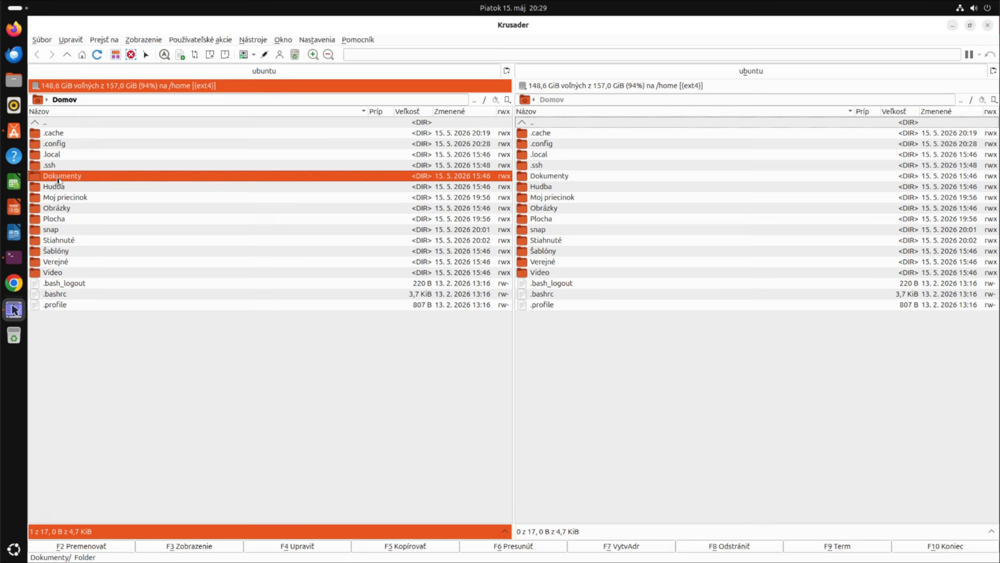
double_click(54, 123)
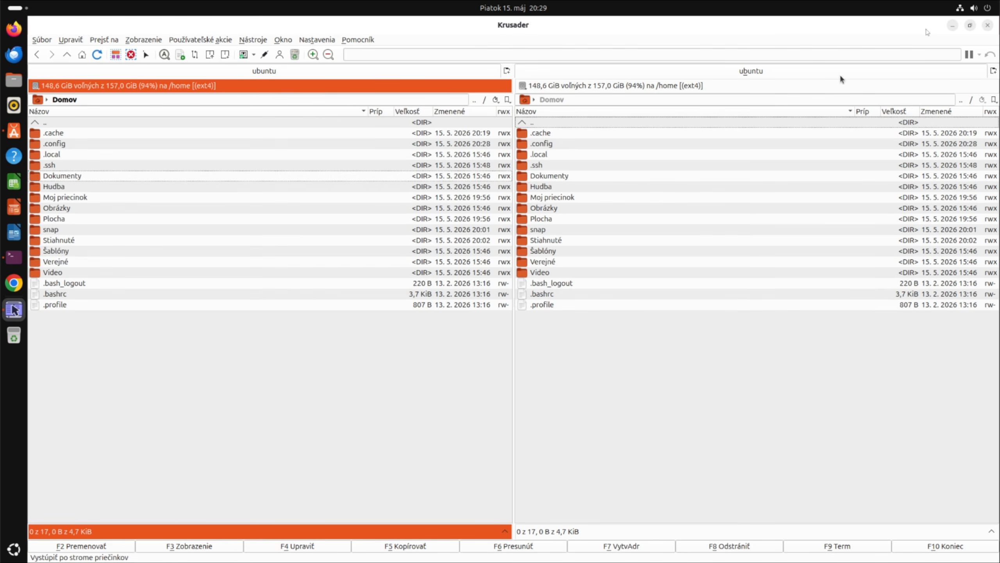
left_click(969, 26)
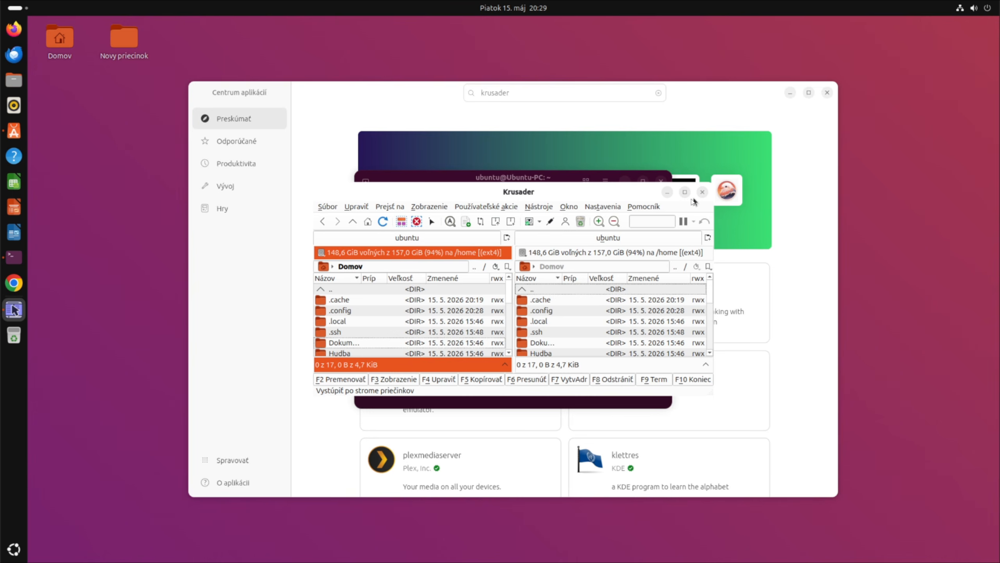
Step: Close Krusader and the old terminal, and open a fresh Terminal window
left_click(702, 193)
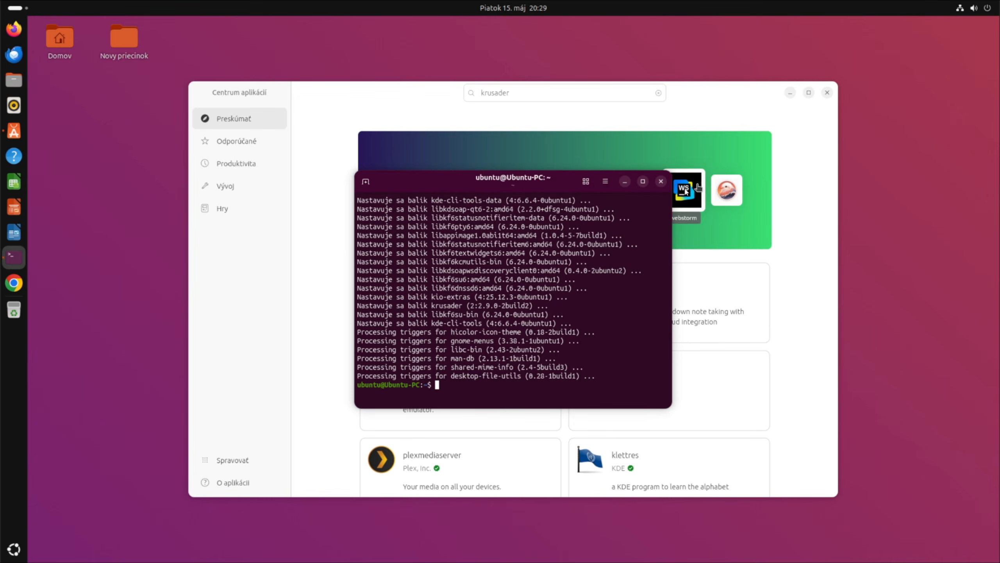
left_click(661, 180)
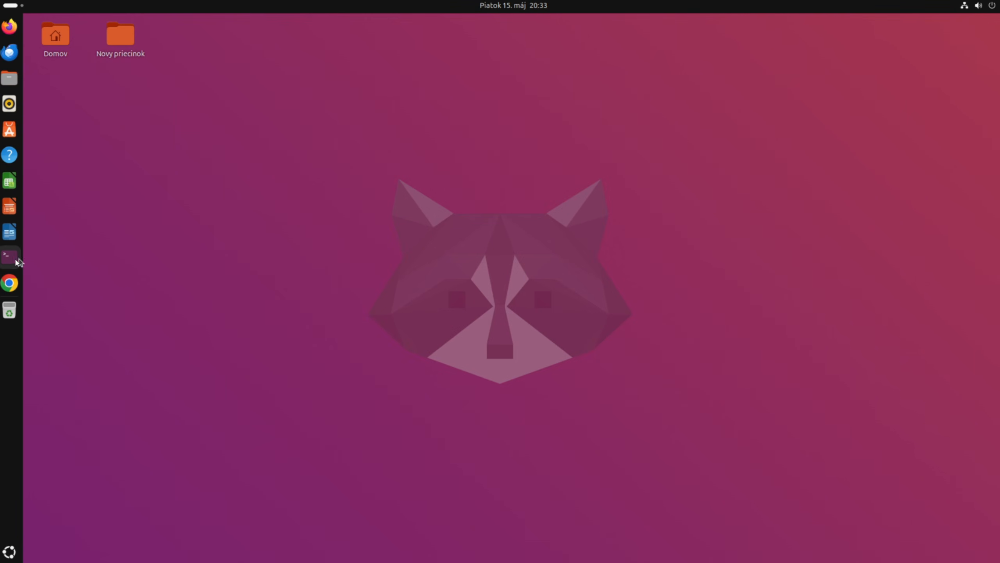
left_click(14, 258)
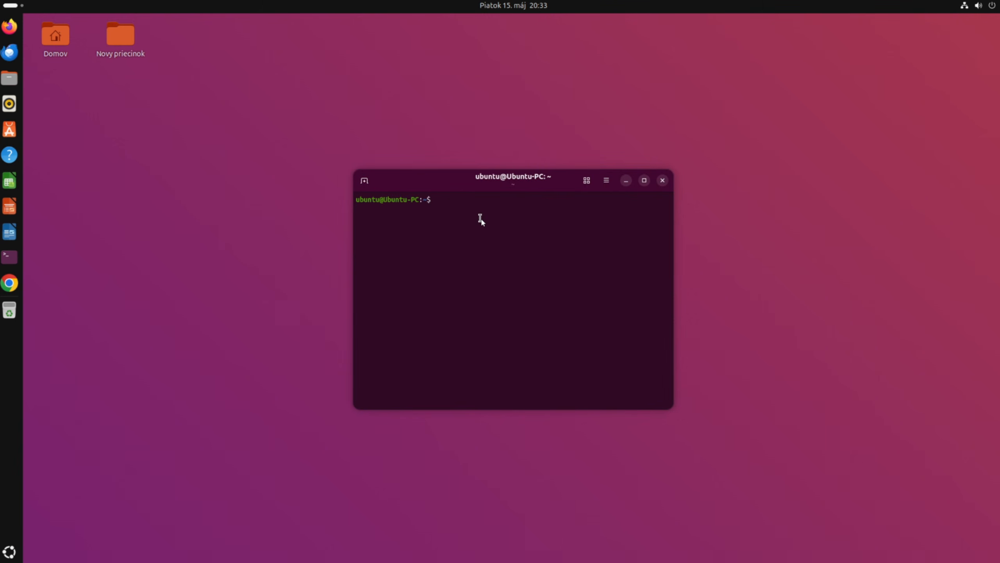
Step: Run 'sudo apt install nemo', enter the administrator password and confirm the 28 packages with y
type("sudo ")
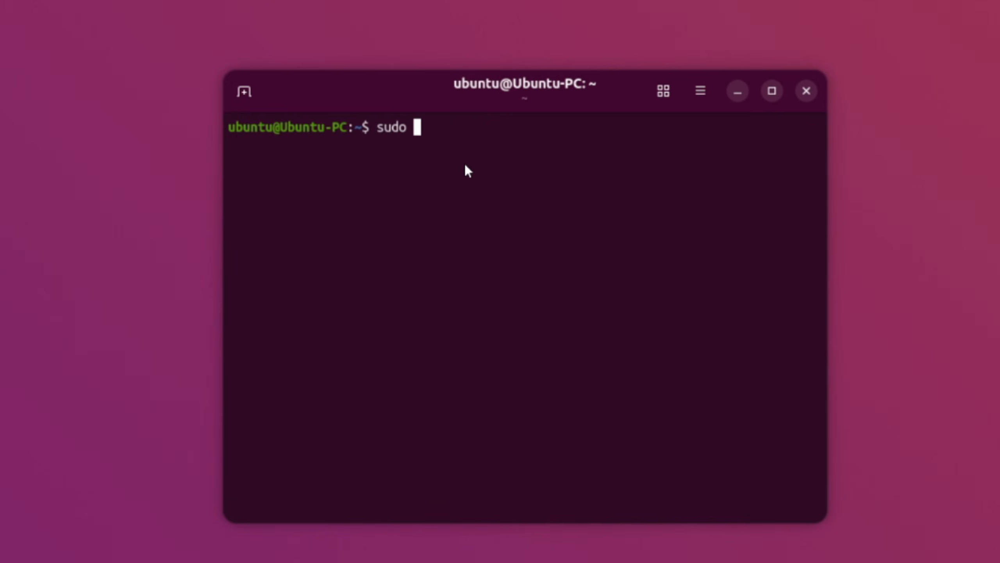
type("apt install ne")
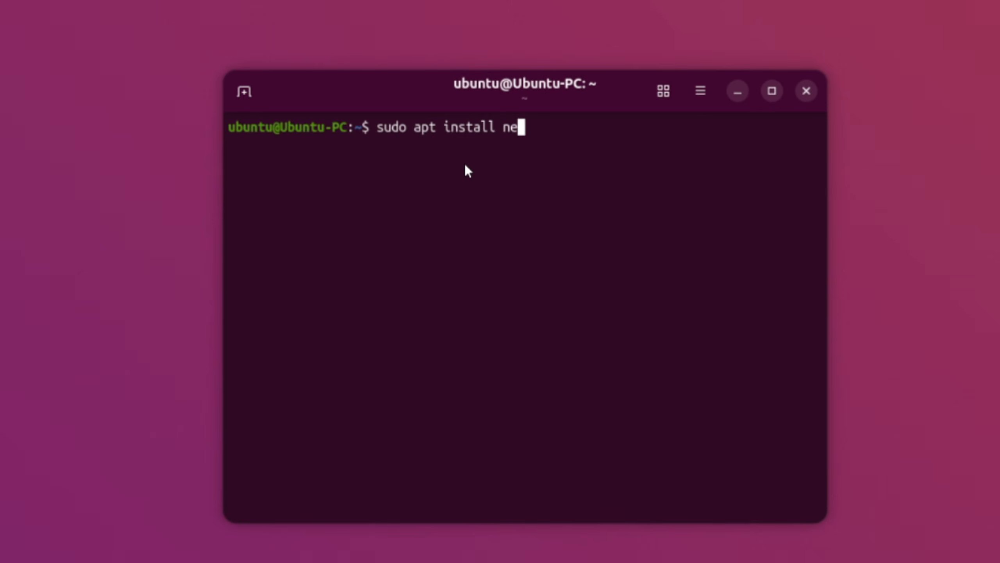
type("mo")
key("Return")
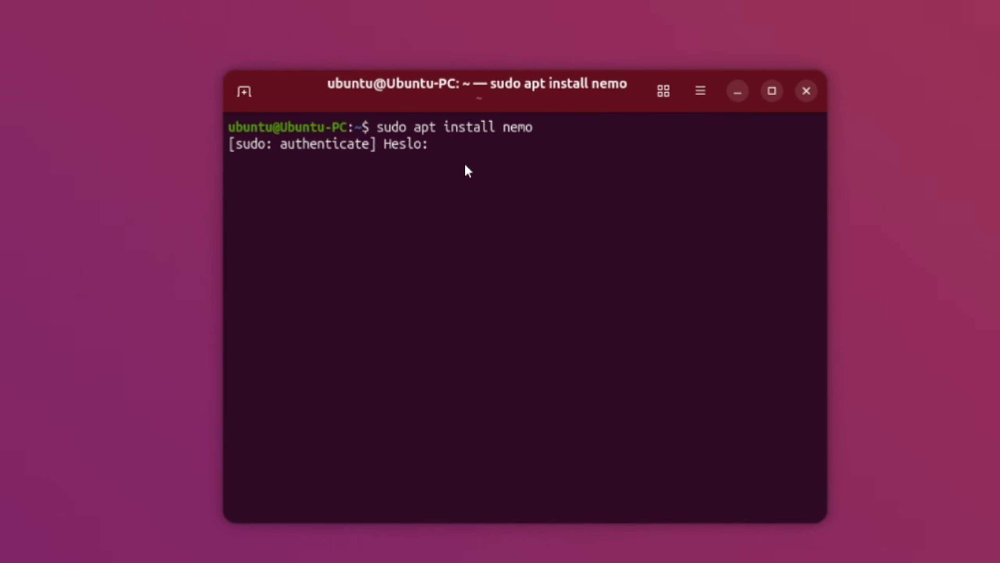
type("******")
key("Return")
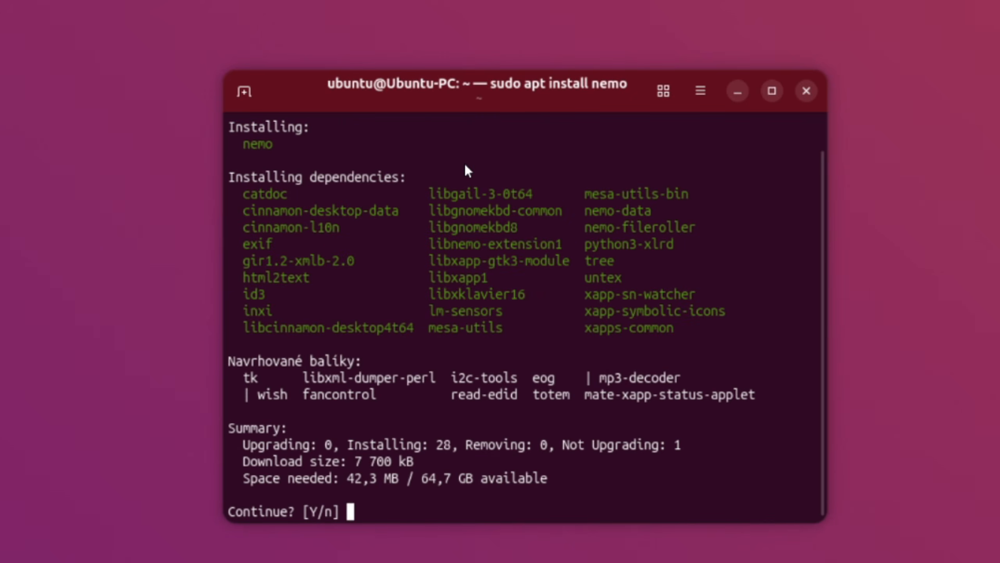
type("y")
key("Return")
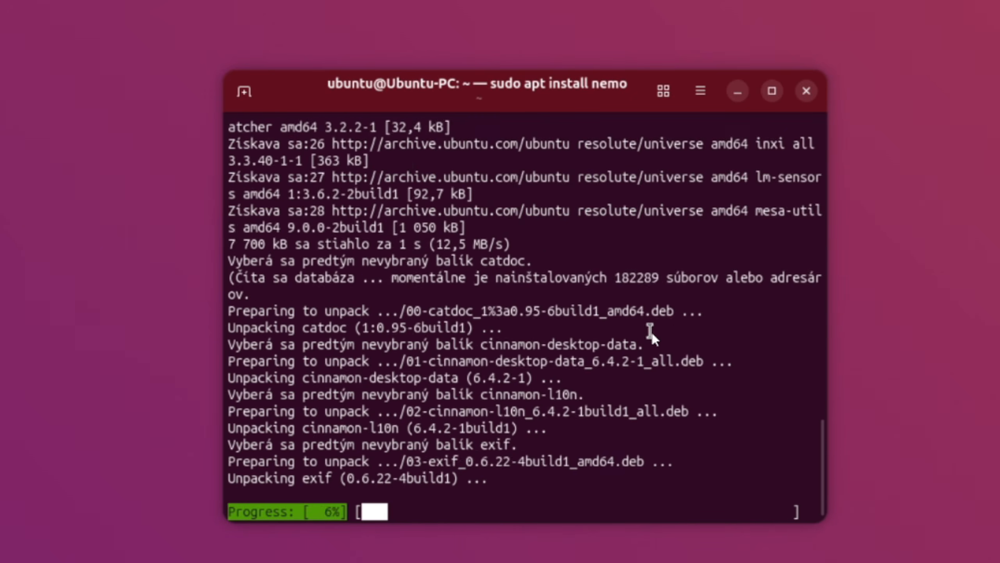
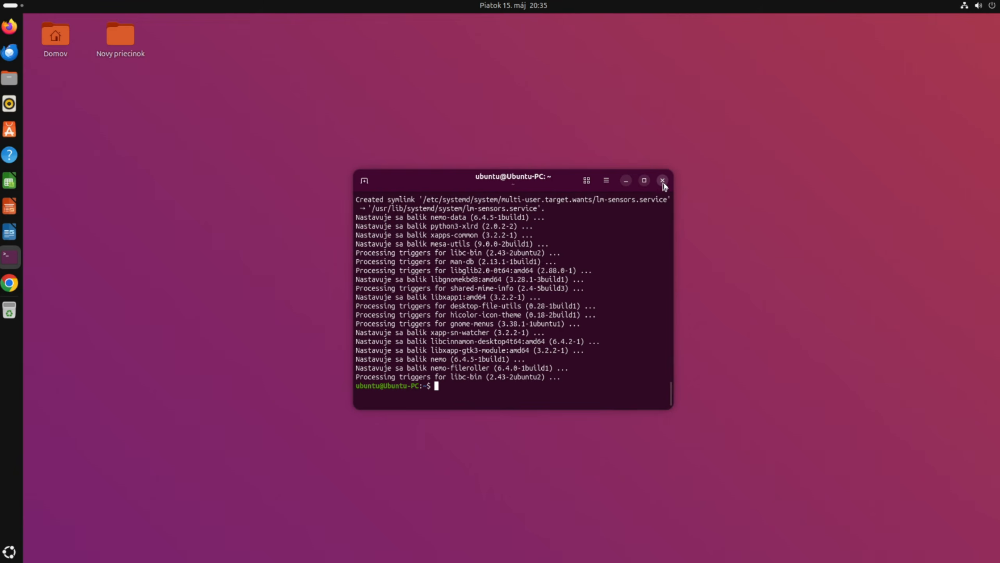
Step: Close the finished terminal and pin Súbory, on page 2 of the app grid, to the dock
left_click(807, 91)
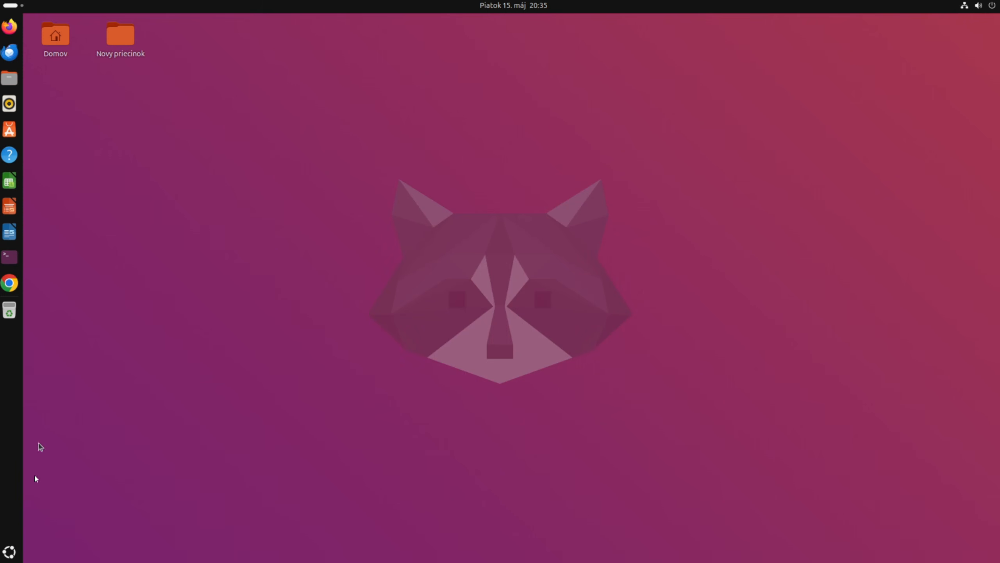
left_click(9, 552)
left_click(955, 345)
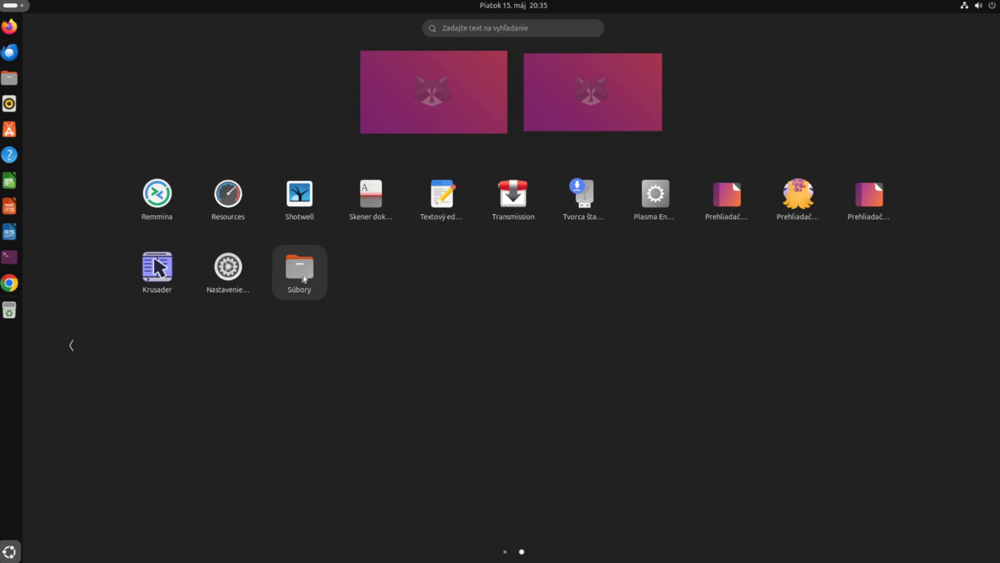
right_click(298, 269)
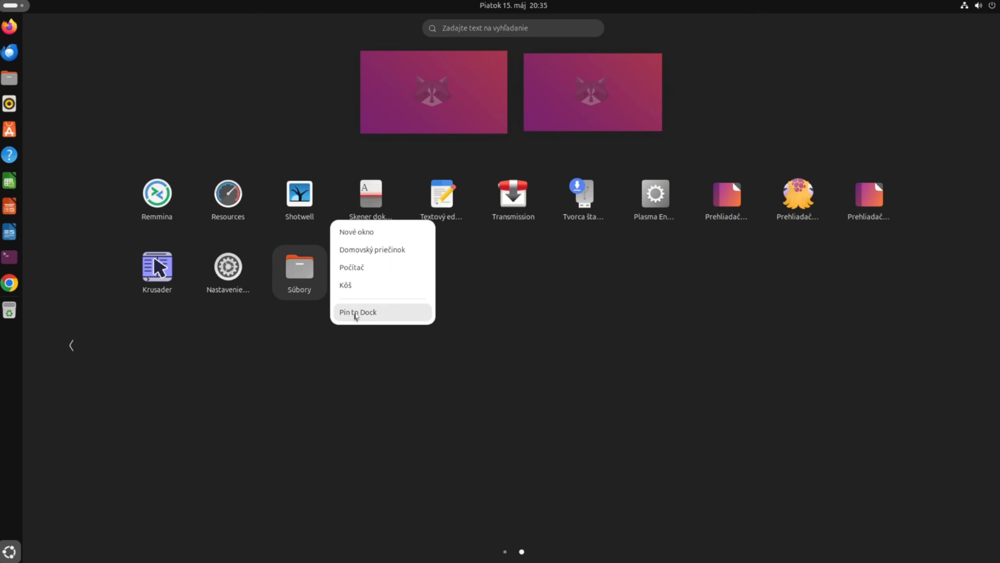
left_click(356, 313)
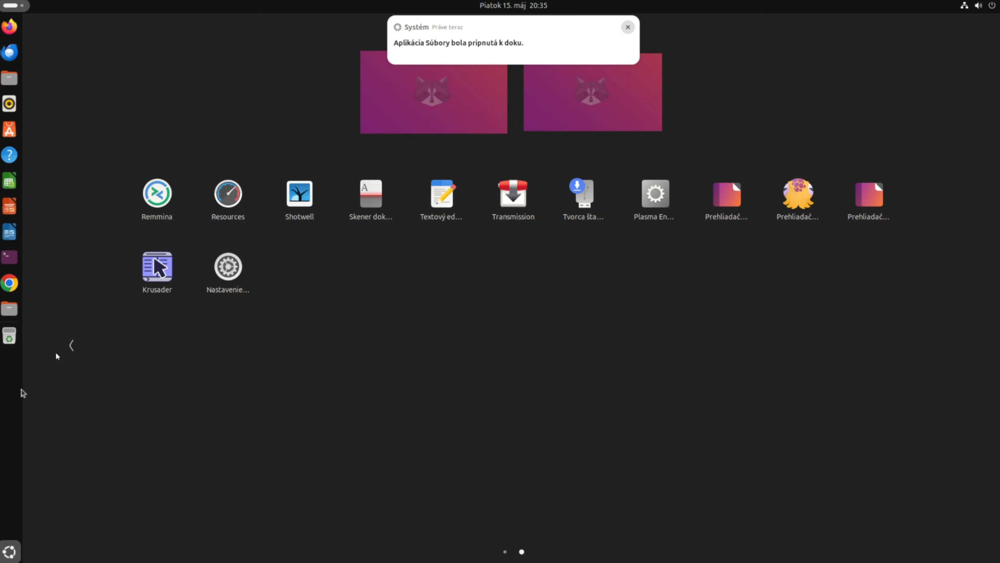
Step: Open the file manager, close the duplicate home-folder window and move the other up-left
left_click(9, 551)
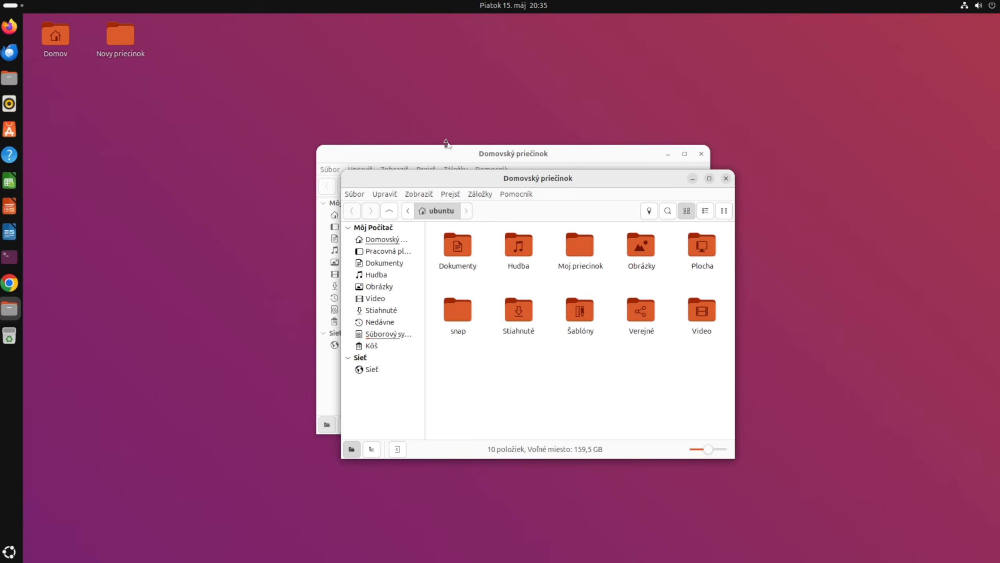
left_click(451, 154)
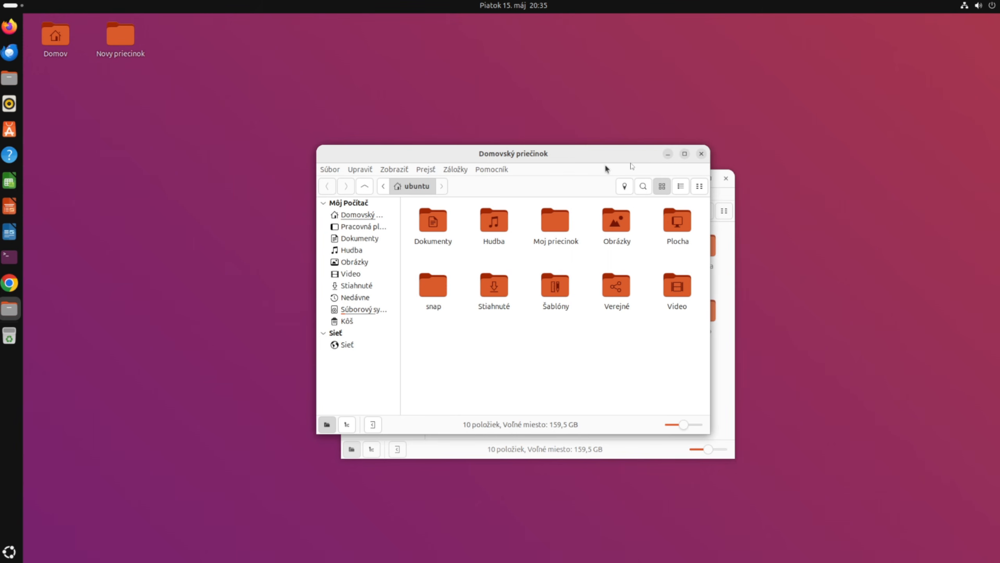
left_click(701, 154)
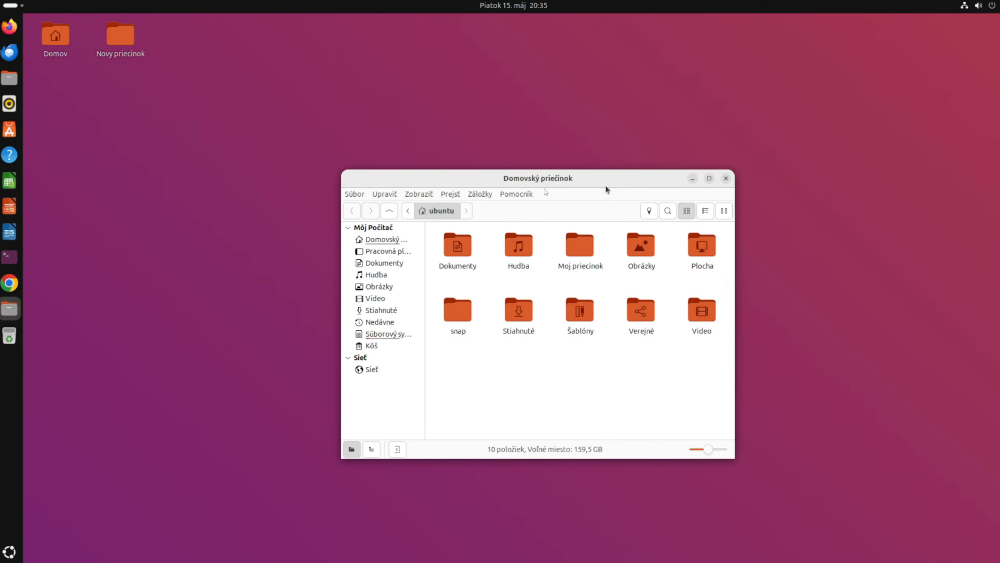
left_click_drag(589, 179, 540, 131)
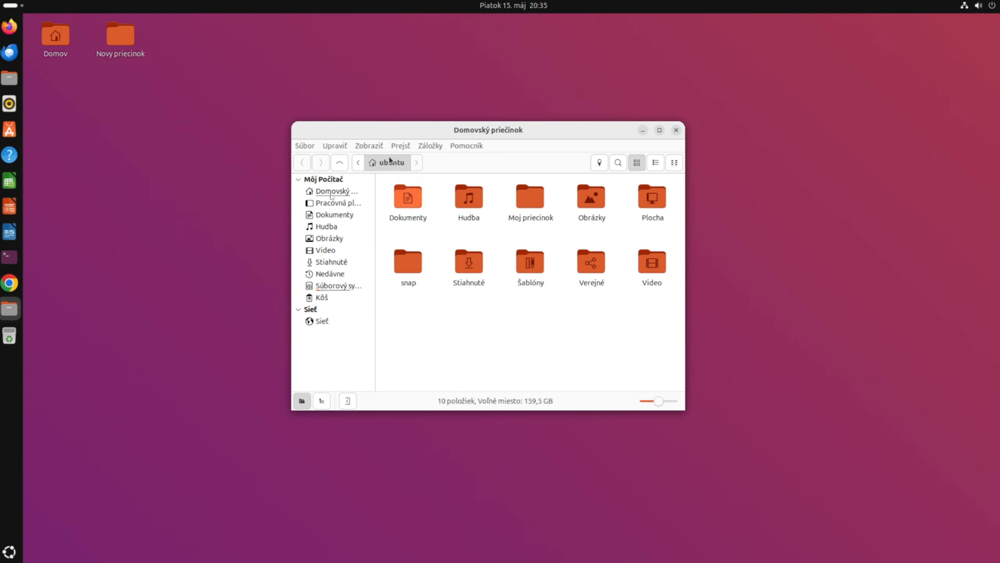
Step: Browse the Sieť network servers view and then the Hudba folder
left_click(326, 322)
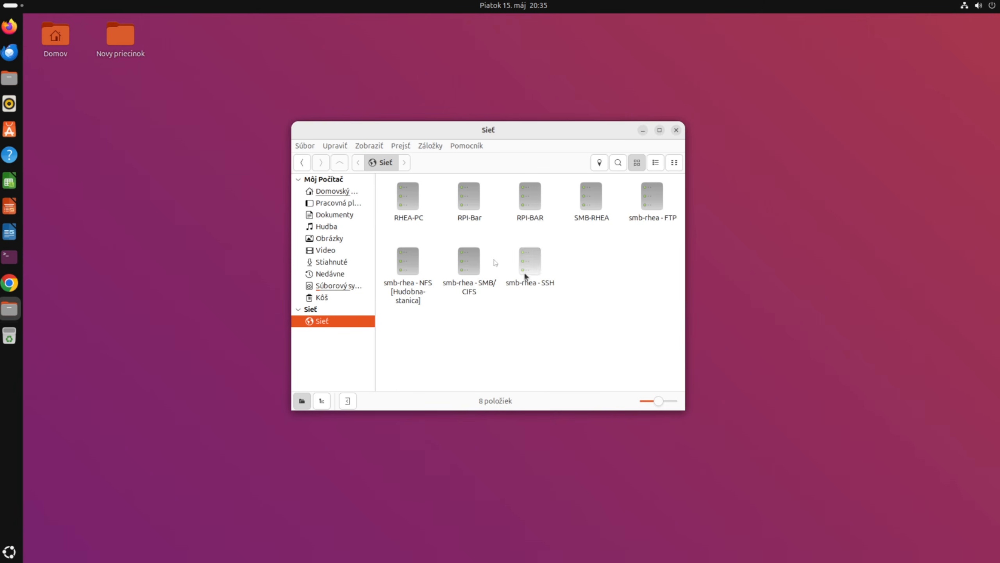
left_click(328, 227)
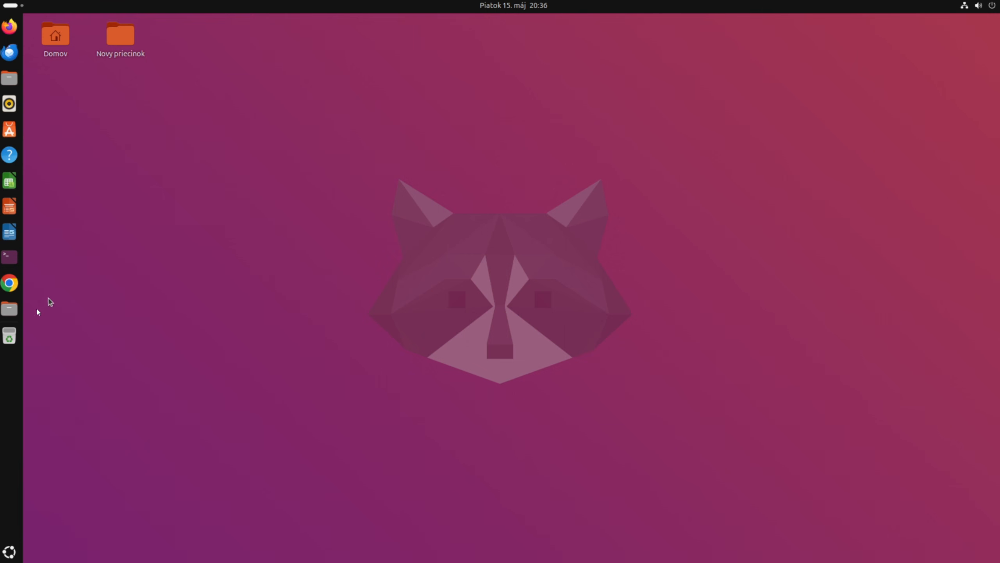
right_click(13, 290)
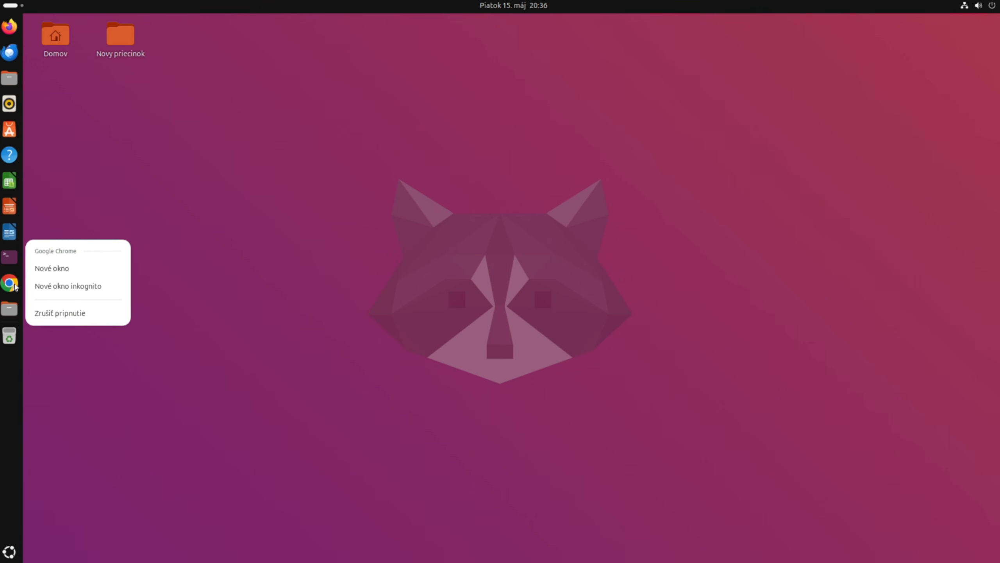
left_click(10, 553)
left_click(10, 553)
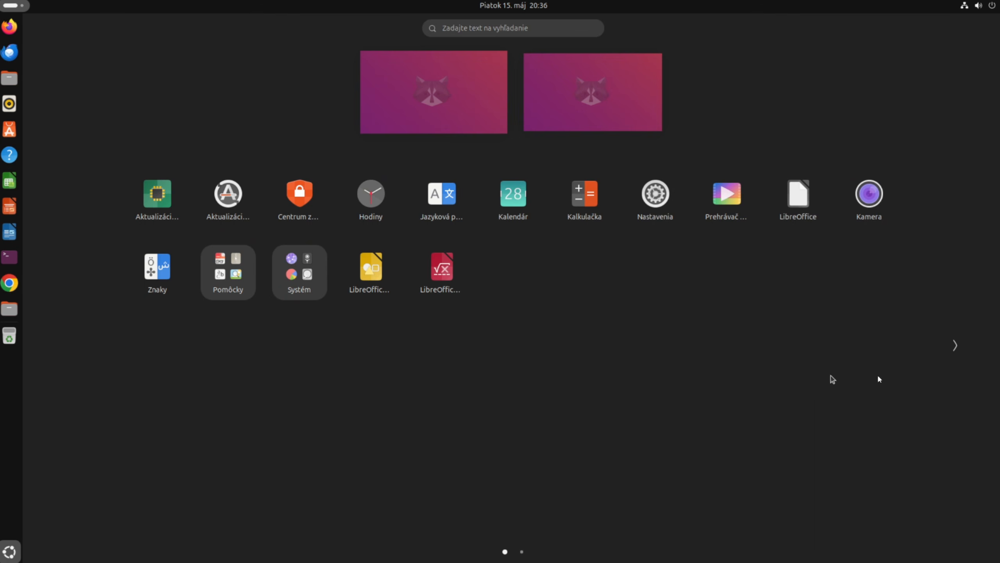
left_click(954, 346)
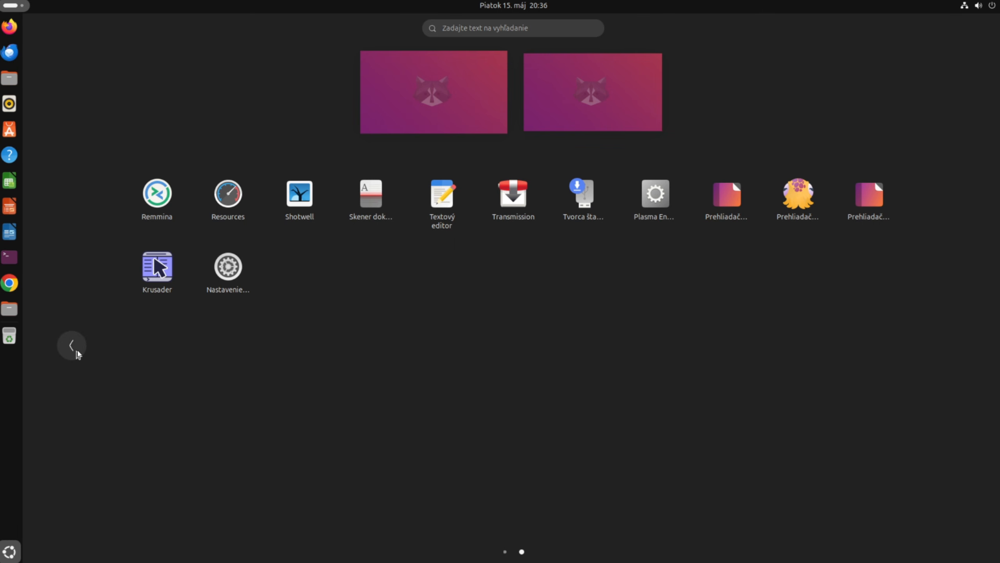
left_click(72, 345)
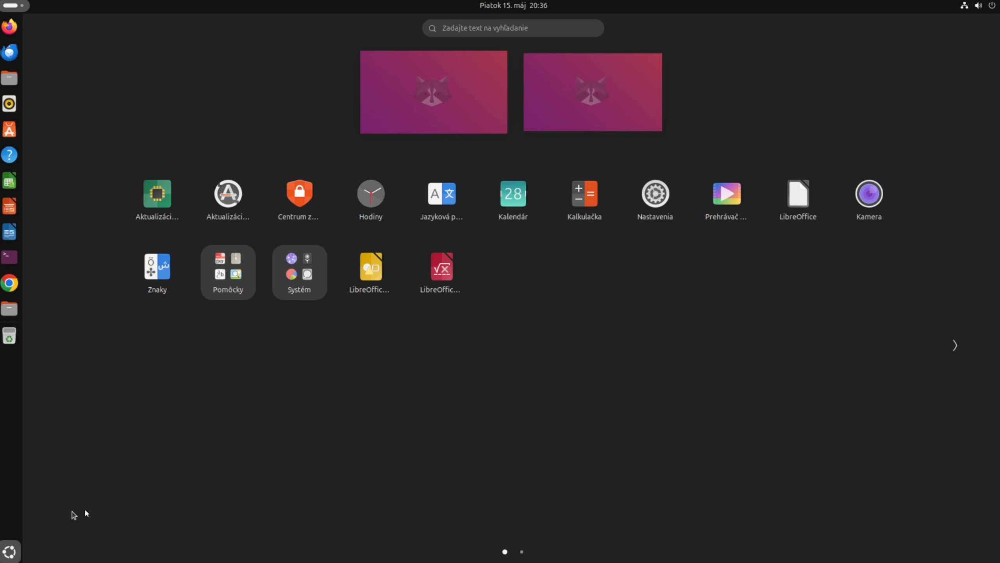
left_click(9, 551)
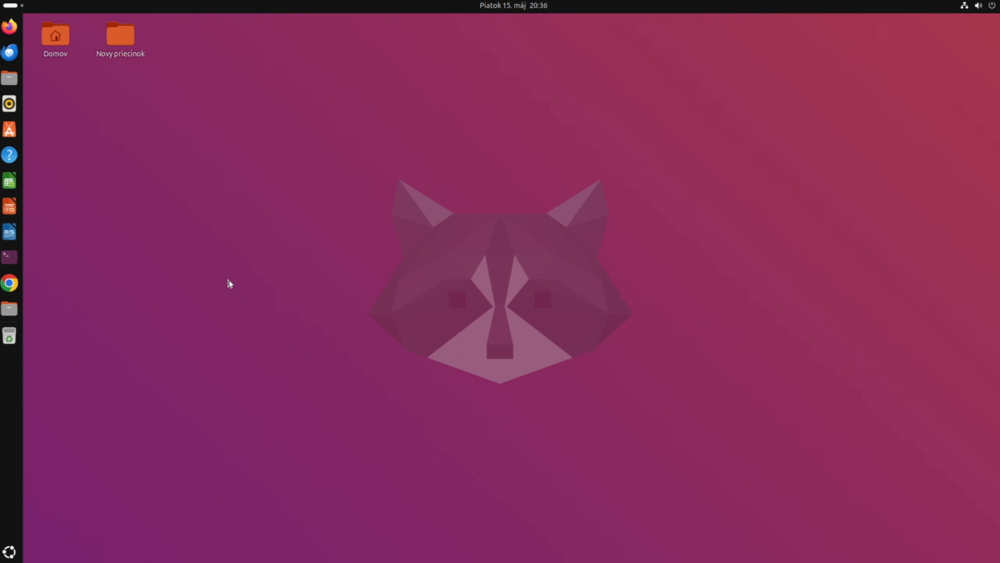